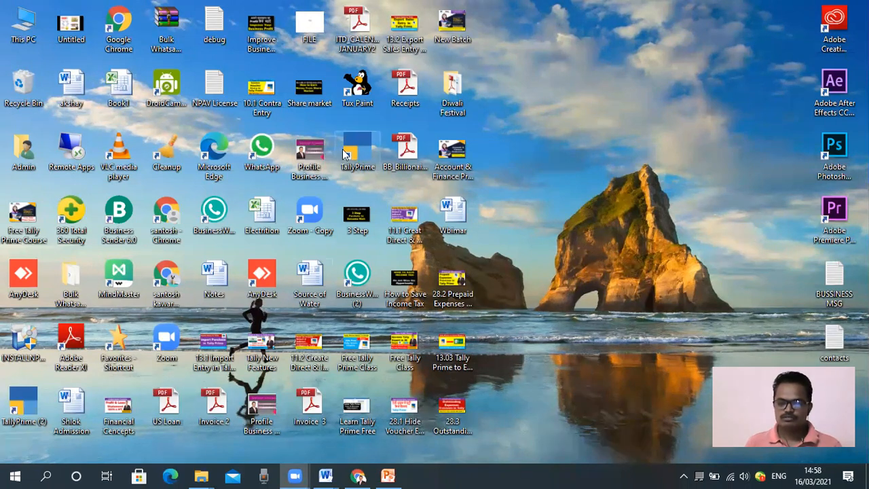
Launch TallyPrime from the desktop.
double_click(355, 149)
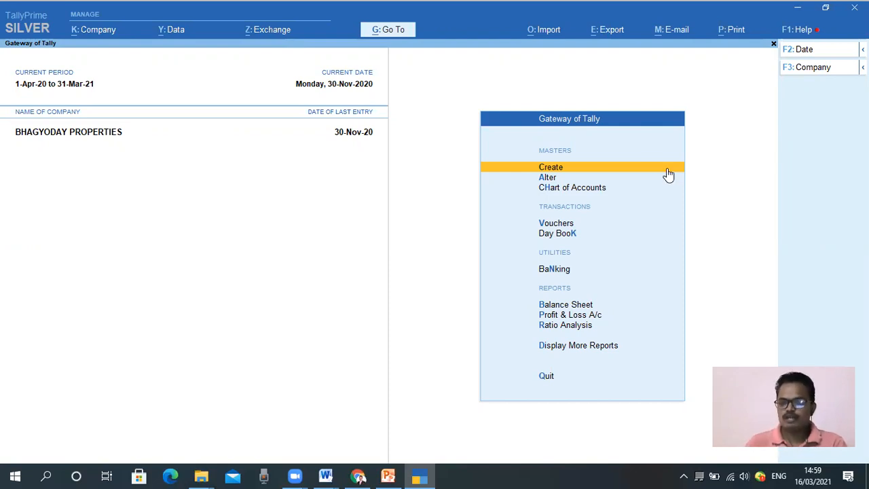
key(Down)
key(Down)
key(Down)
key(Up)
key(Up)
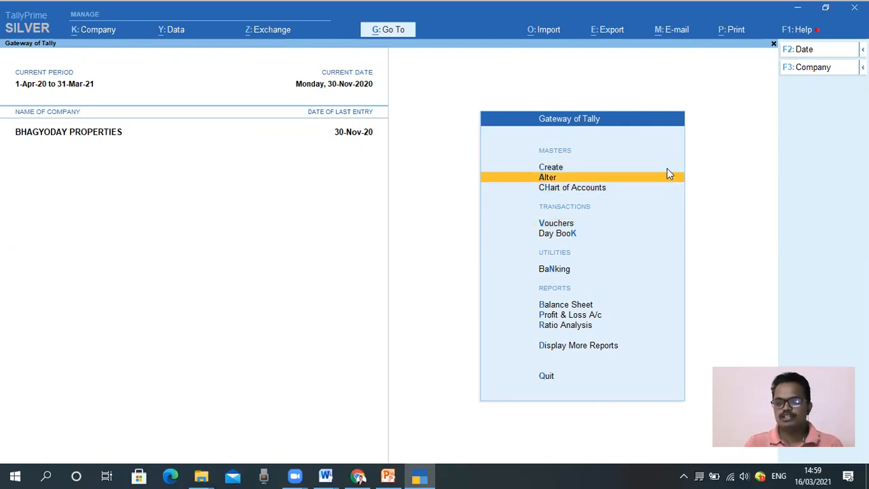
key(Down)
key(Down)
key(Down)
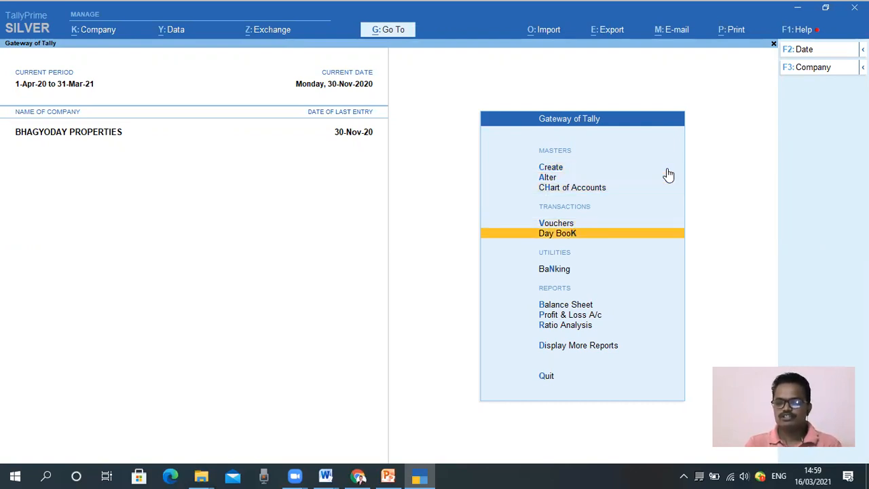
key(Up)
key(Up)
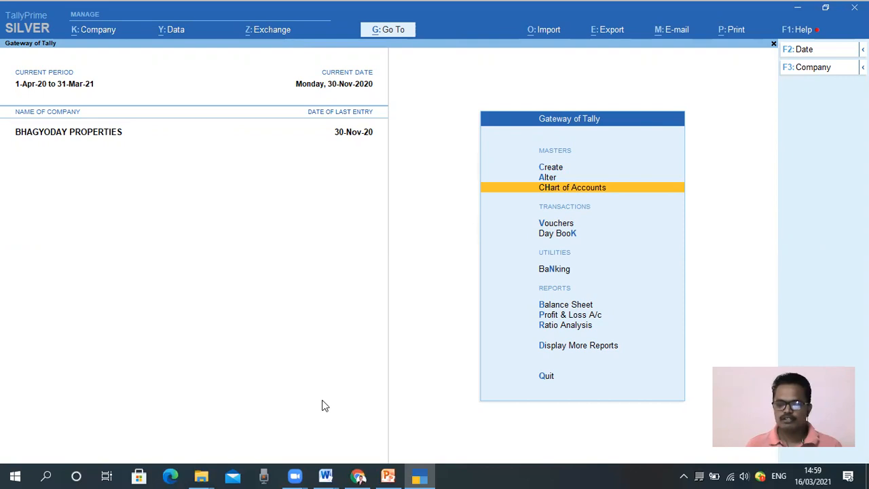
mouse_move(776, 70)
mouse_down()
mouse_move(824, 143)
mouse_move(867, 352)
mouse_move(868, 442)
mouse_up()
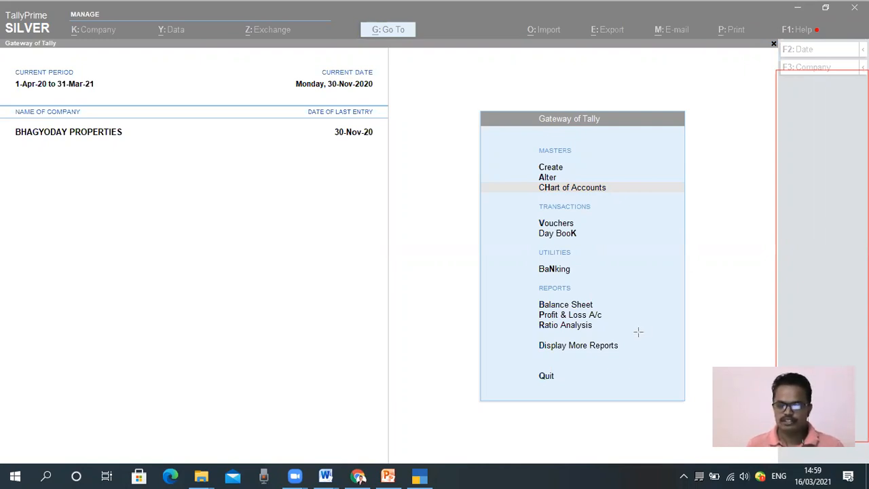
click(293, 349)
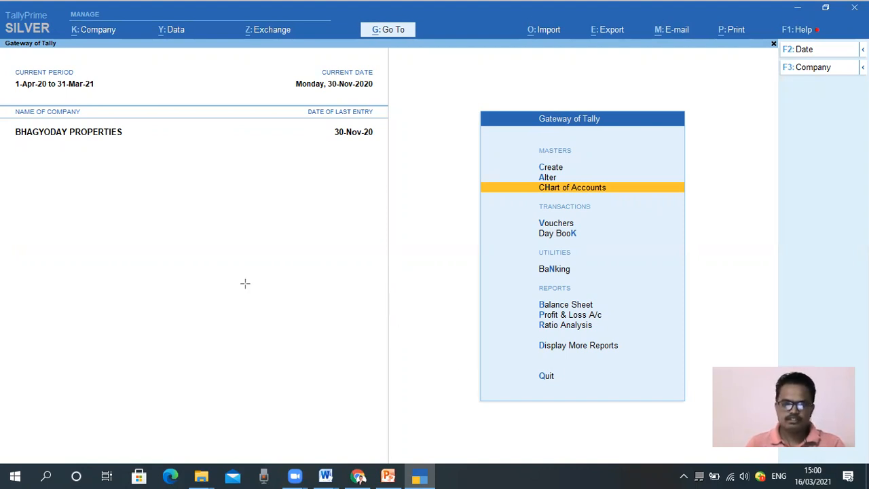
drag(66, 22, 128, 43)
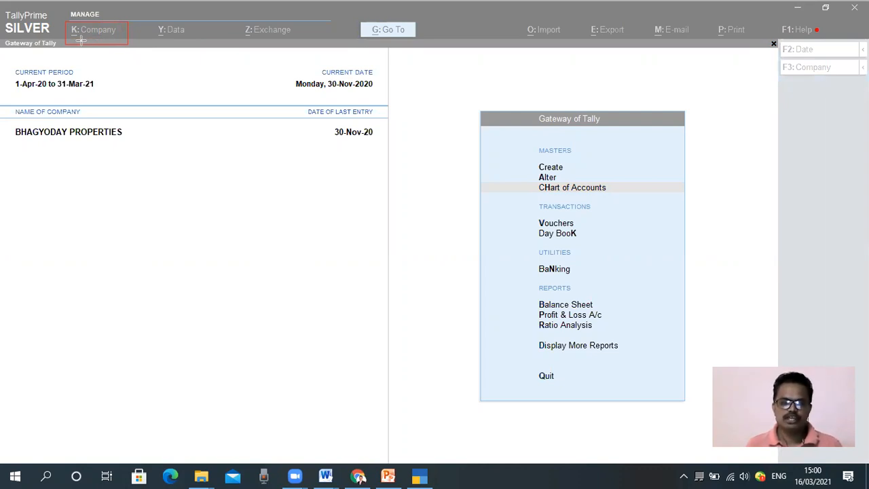
key(ctrl+z)
key(Escape)
click(166, 197)
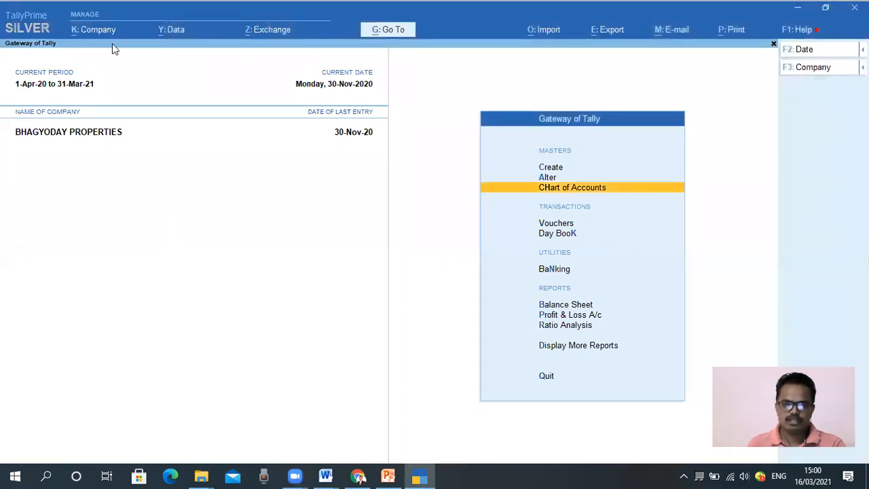
Look through the company management options, from Create down to Browser Access.
click(101, 35)
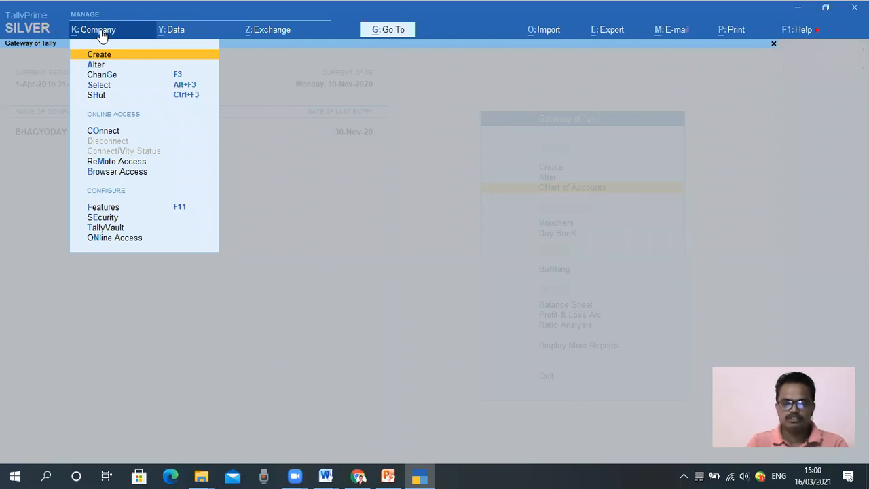
key(Down)
key(Down)
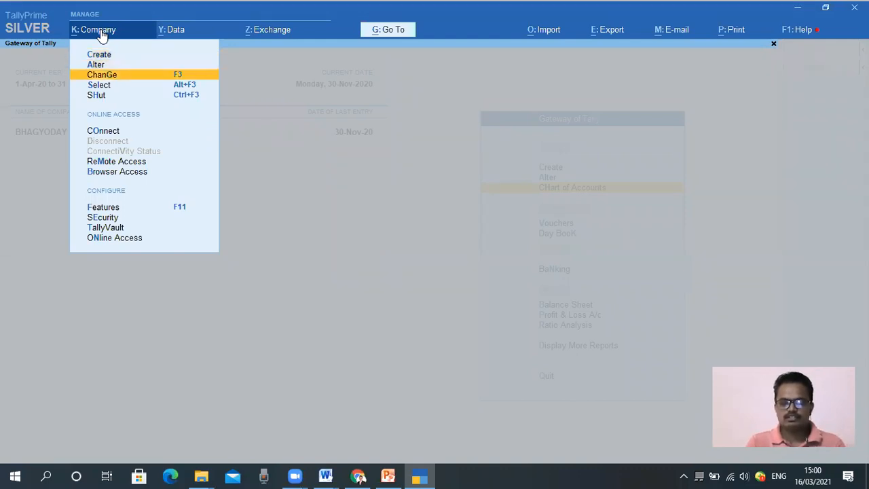
key(Down)
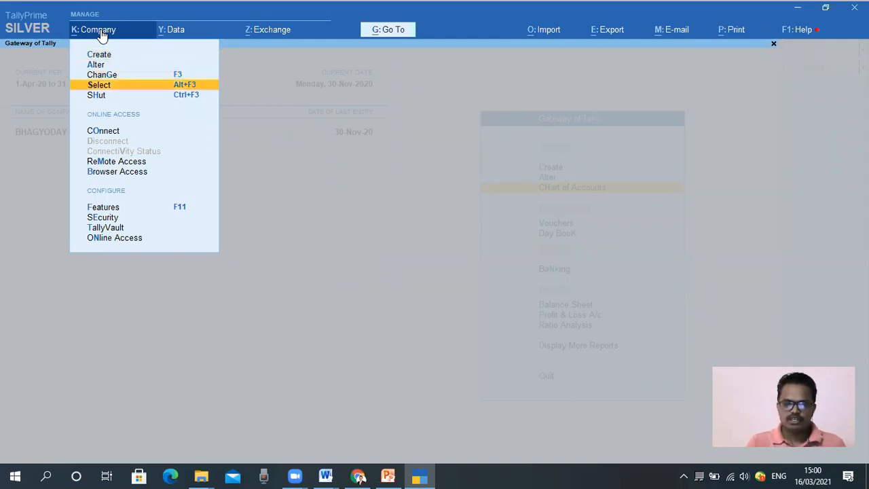
key(Down)
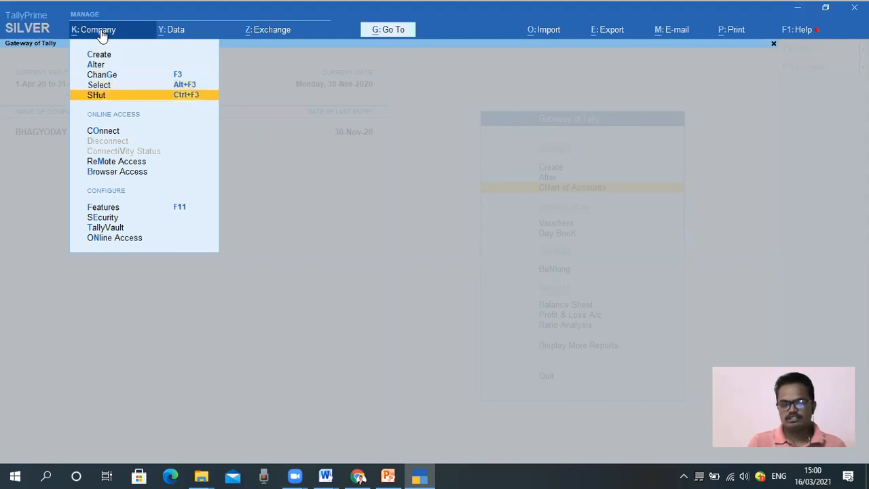
key(Down)
key(Down)
key(Down)
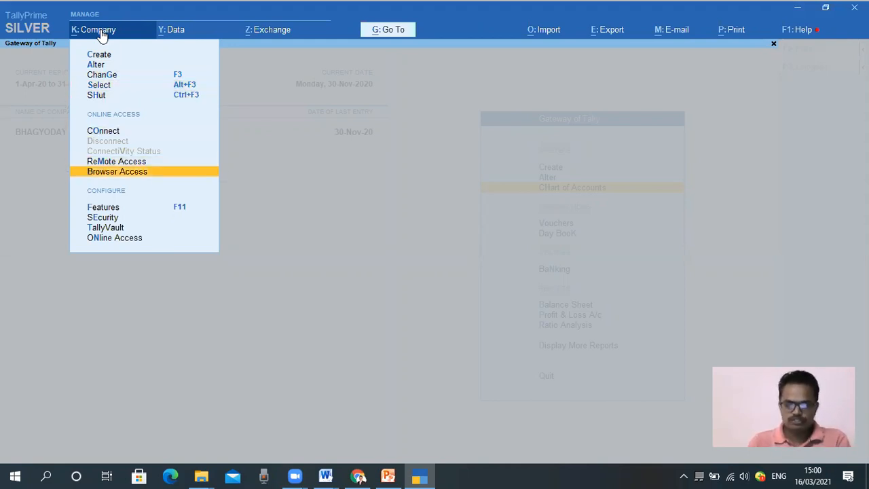
key(Up)
key(Up)
key(Up)
key(Up)
key(Up)
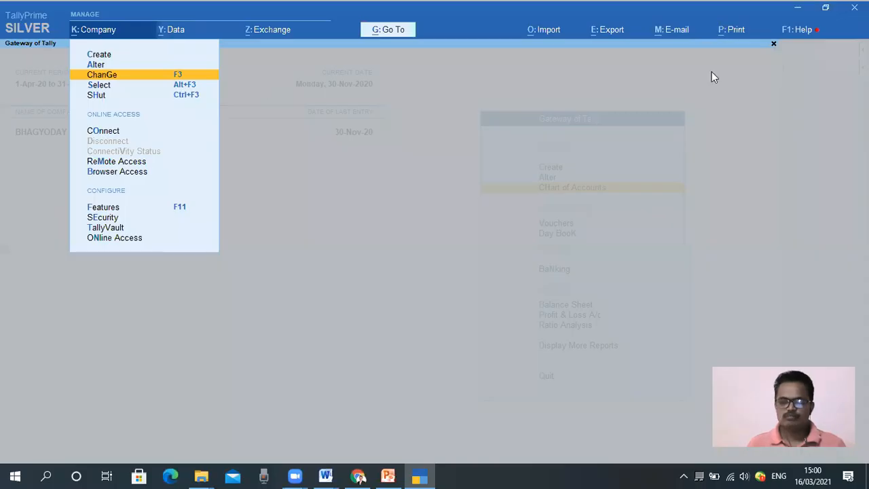
key(Up)
key(Up)
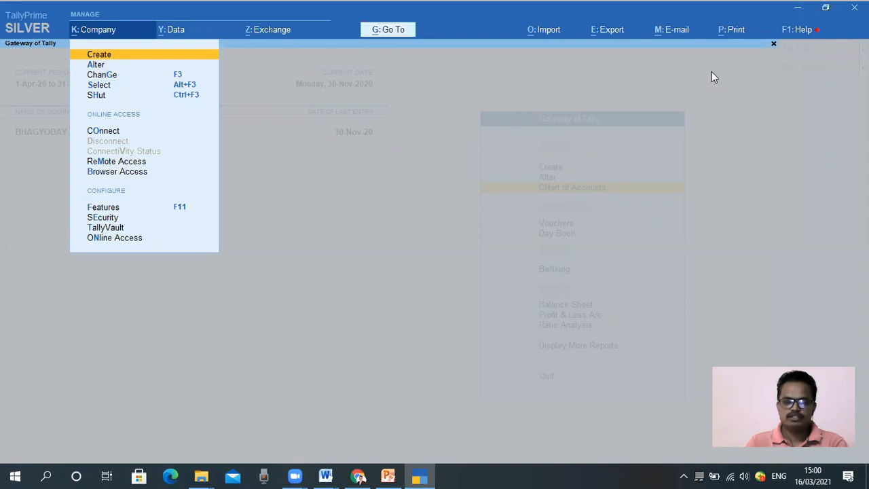
Start creating a new company, enter the company's name, keep the same mailing name and leave the address blank.
key(Return)
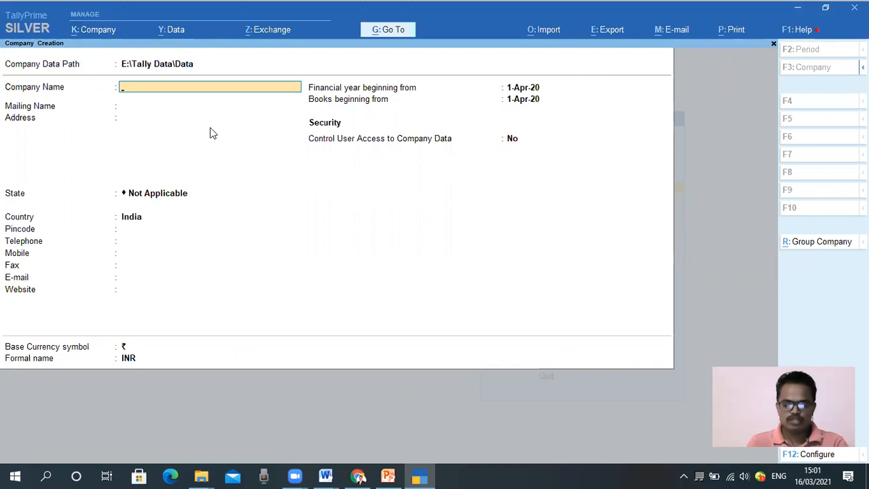
text(Sant)
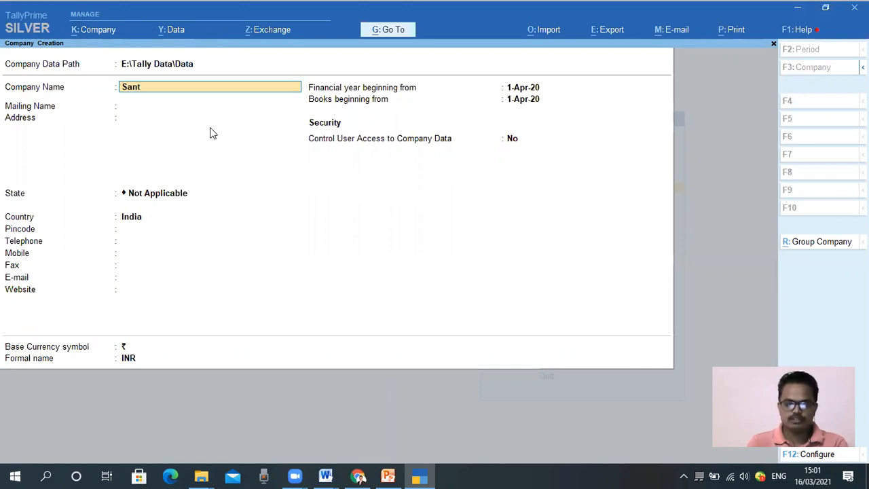
text(osh K)
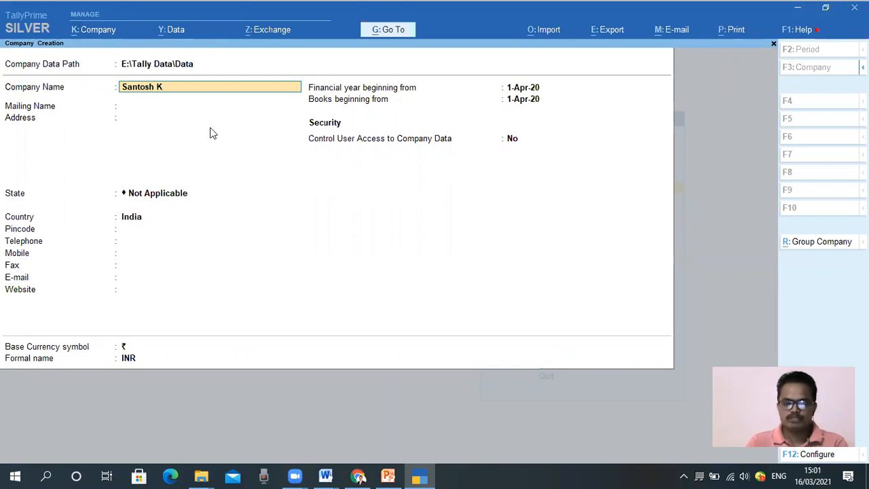
key(Return)
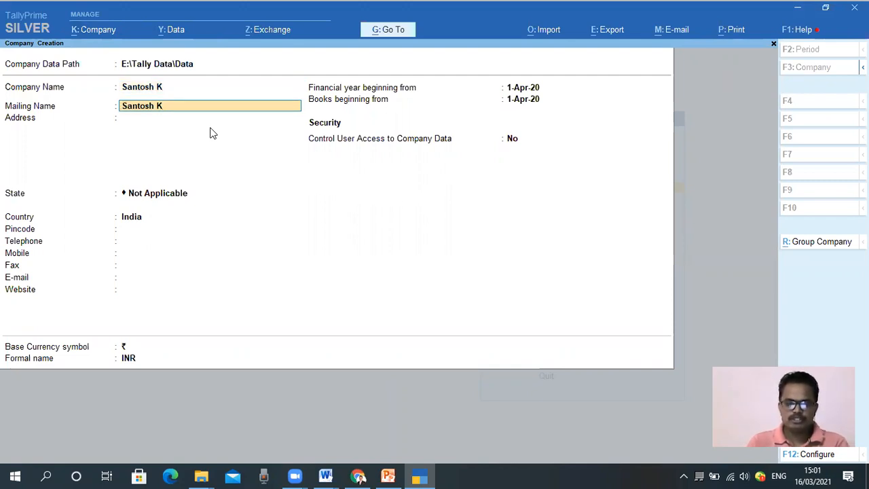
key(Return)
key(Return)
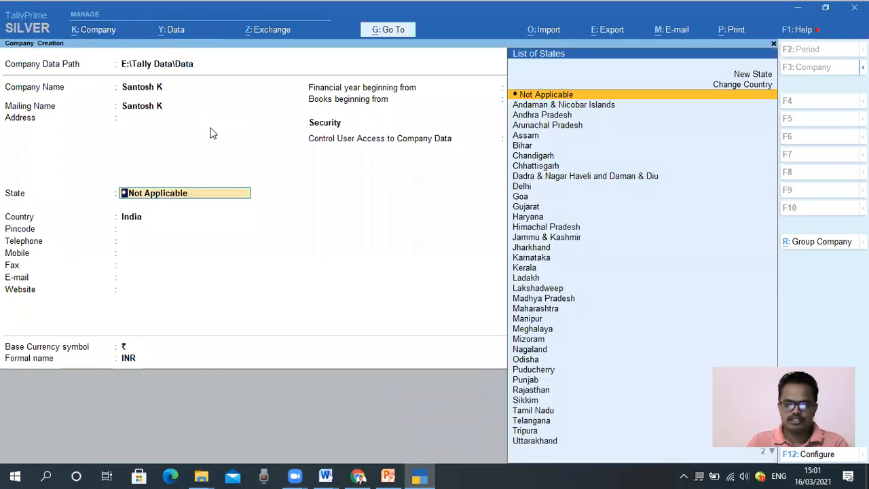
Set the company's state to Maharashtra and leave the pincode, telephone, mobile, fax, e-mail and website blank.
text(Maha)
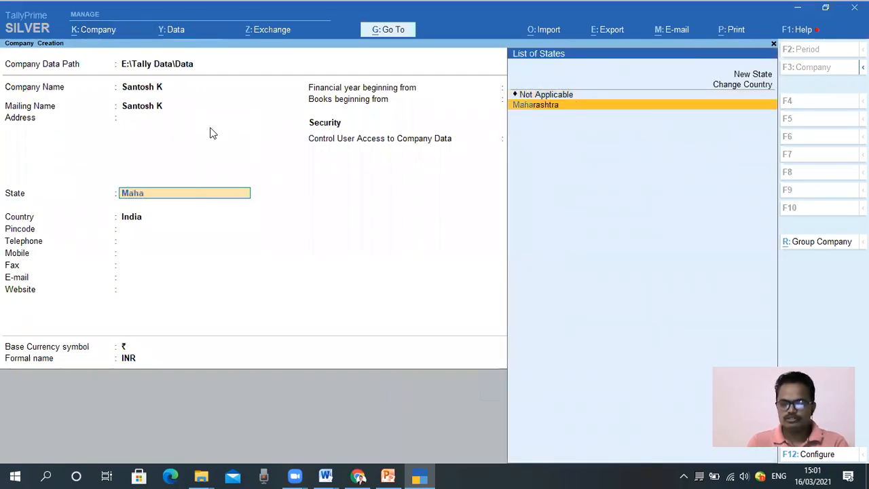
key(Return)
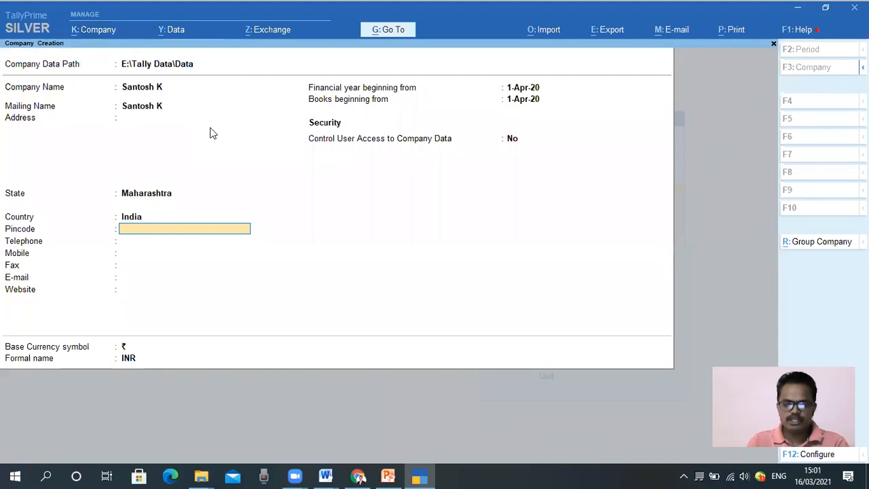
key(Return)
key(Return)
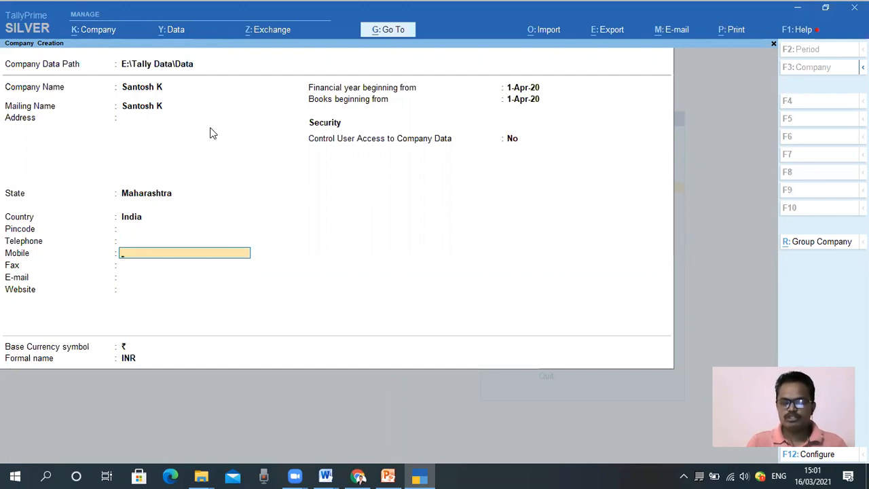
key(Return)
key(Return)
key(Return)
key(Return)
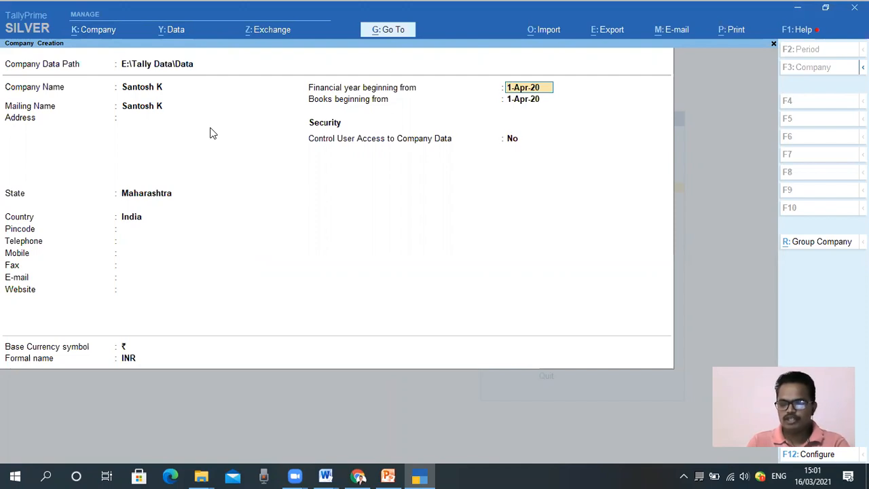
Keep 1-Apr-20 for both start dates, No for user access control and ₹ INR as currency, and save the company.
key(Return)
key(Return)
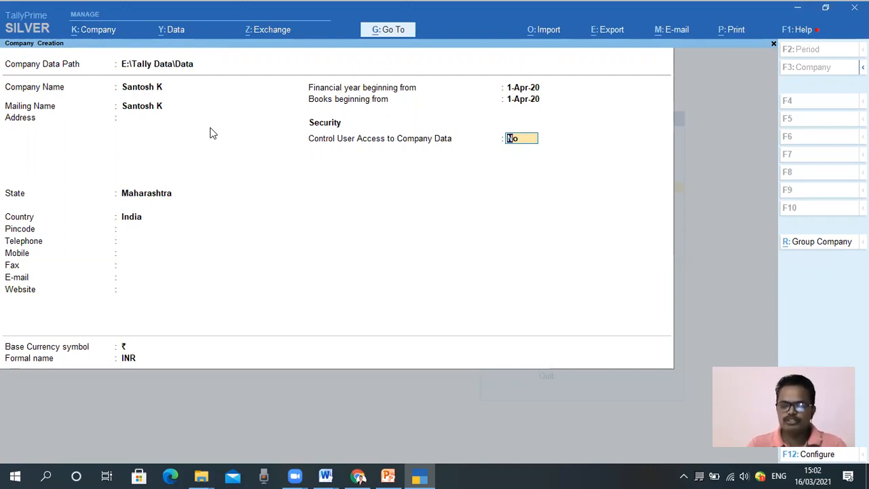
key(Return)
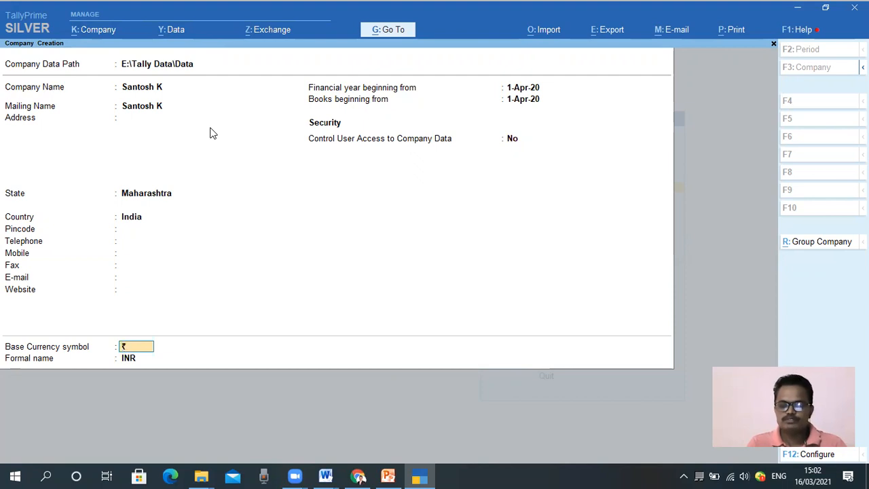
key(Return)
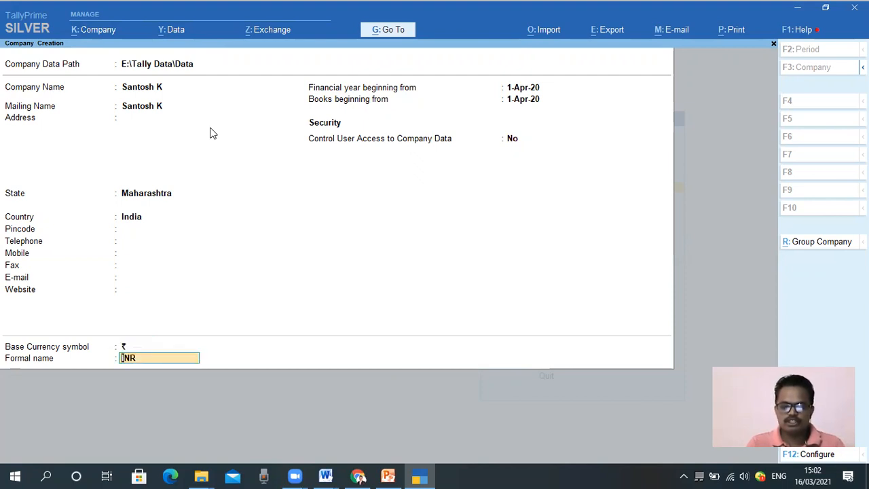
key(Return)
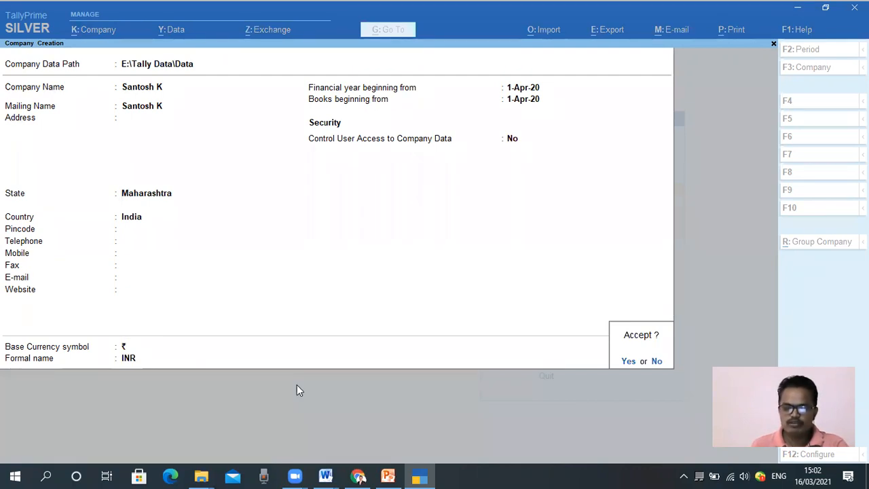
drag(114, 56, 200, 73)
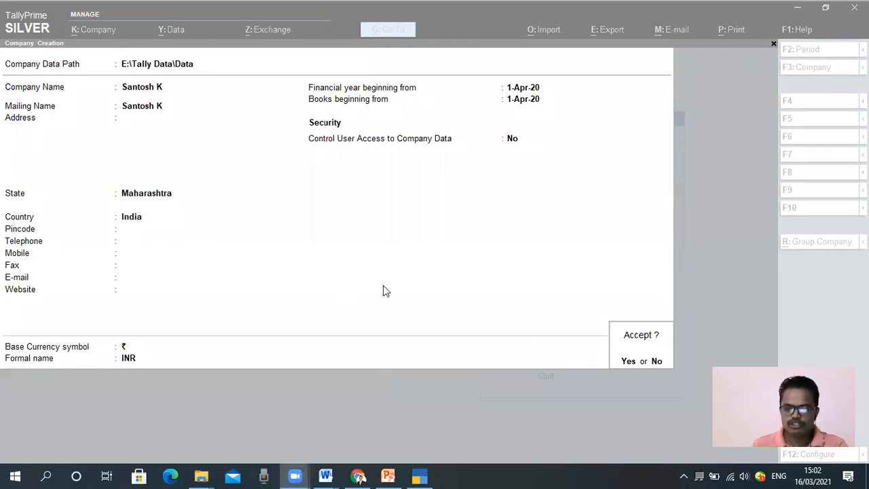
click(557, 338)
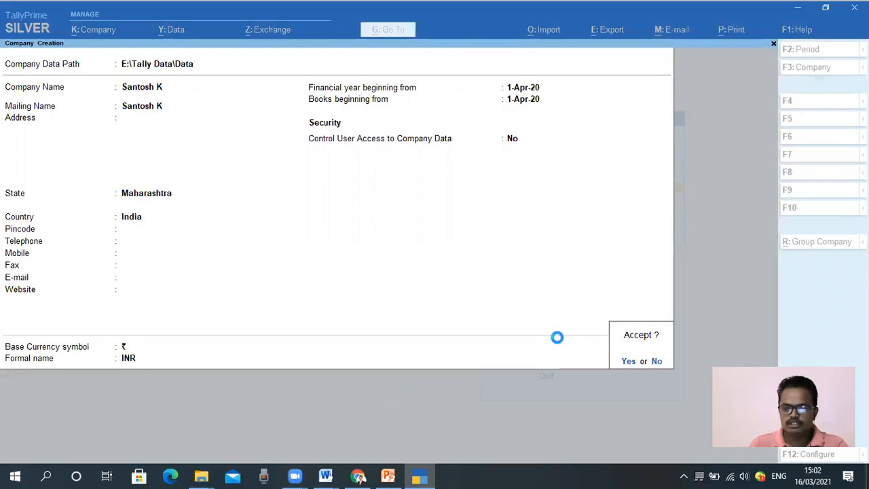
key(Return)
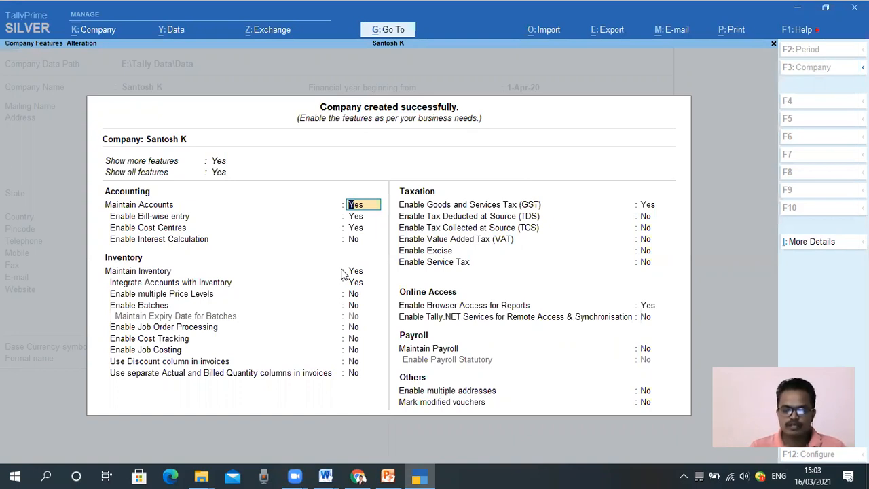
Set Show all features to No in the new company's features.
key(Up)
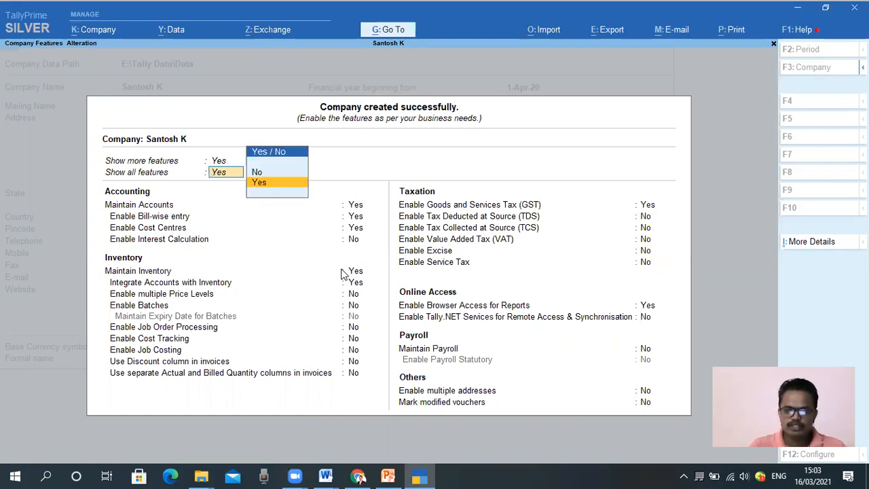
key(Up)
key(Return)
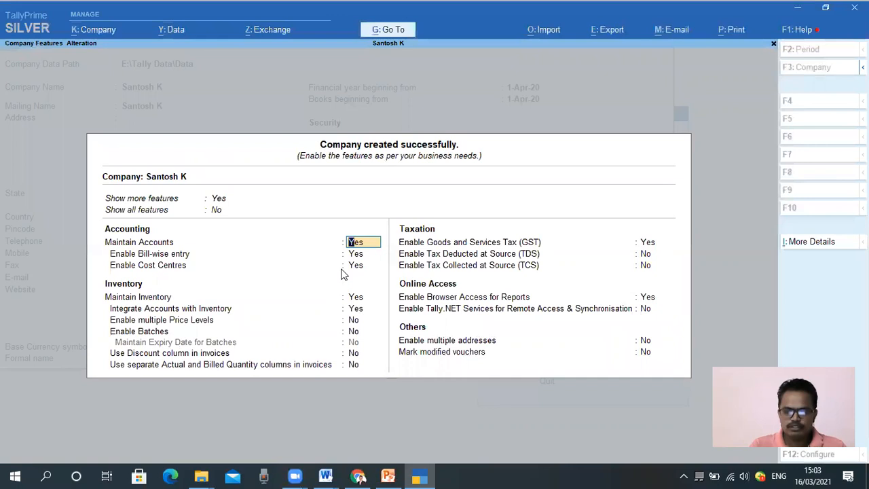
key(Up)
key(Down)
key(Up)
key(Return)
Set Show more features to No in the new company's features.
key(Up)
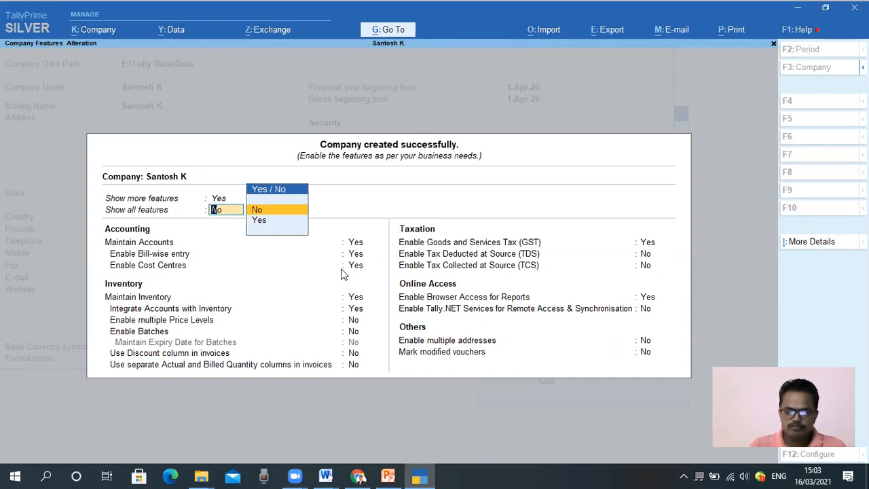
key(Up)
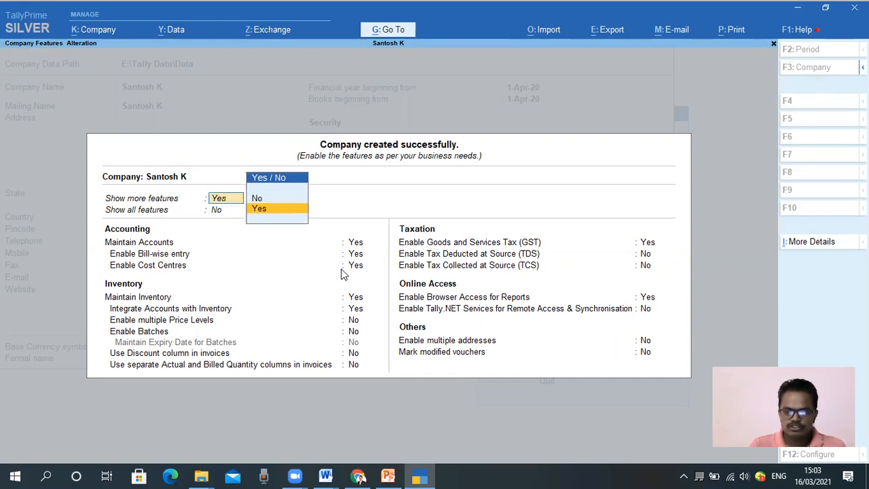
key(Up)
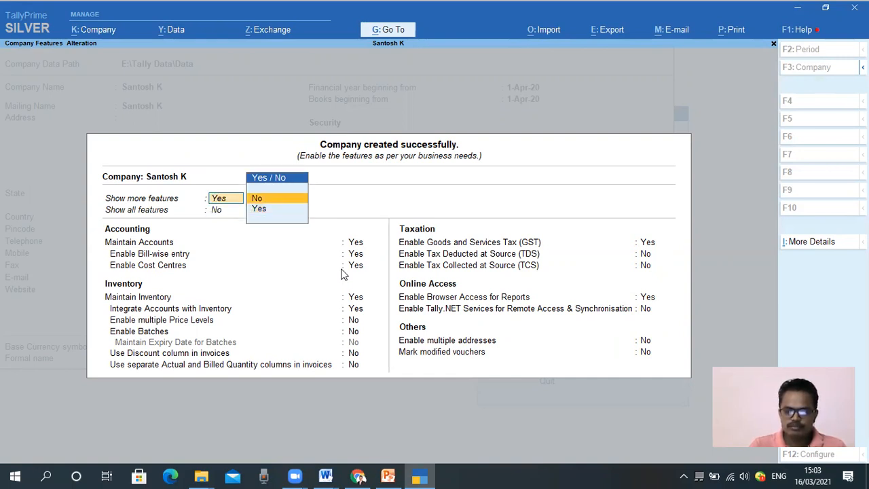
key(Return)
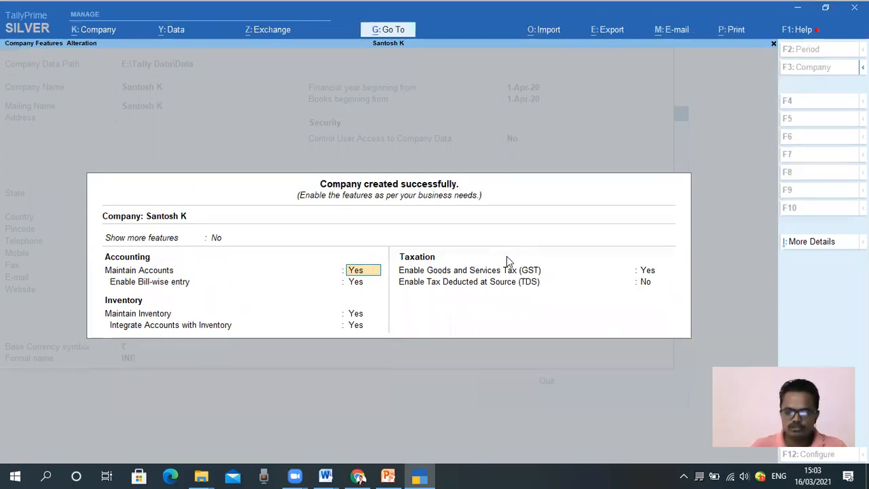
Set both Show more features and Show all features to Yes for the new company.
key(Up)
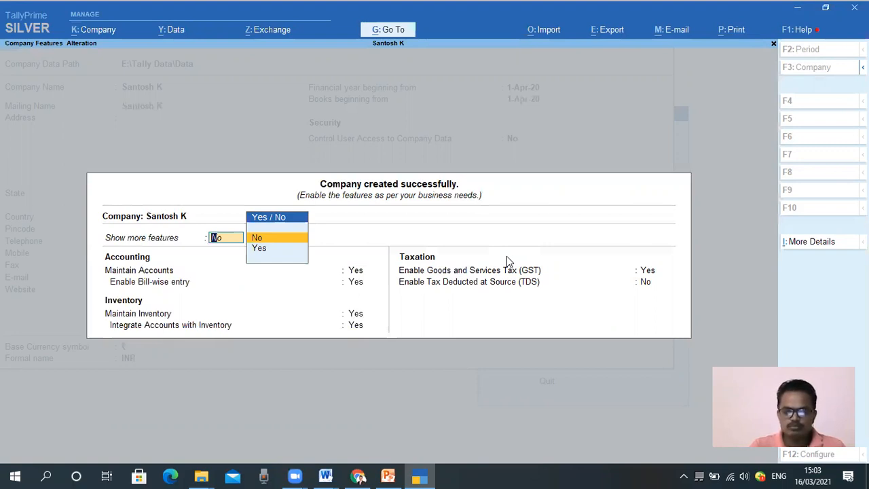
key(Down)
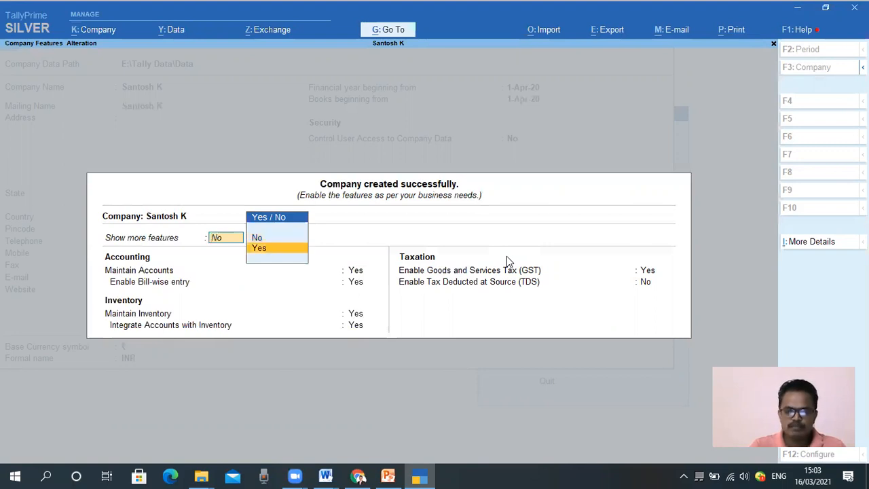
key(Return)
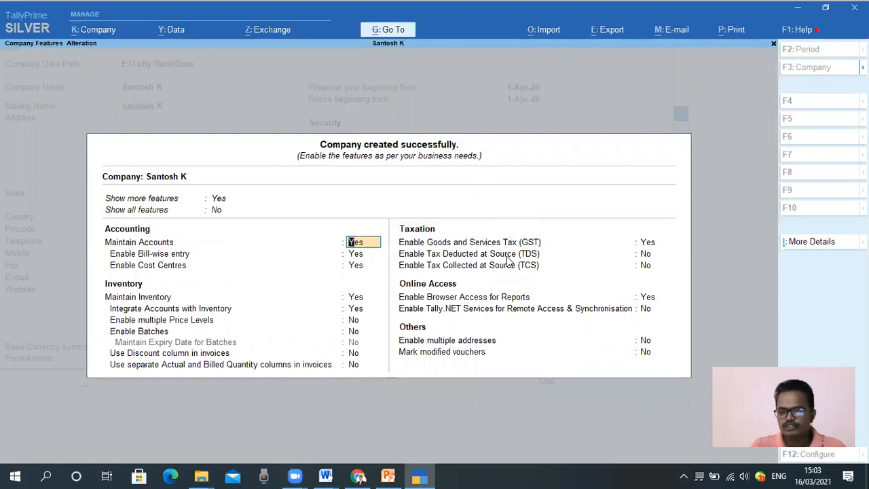
key(Up)
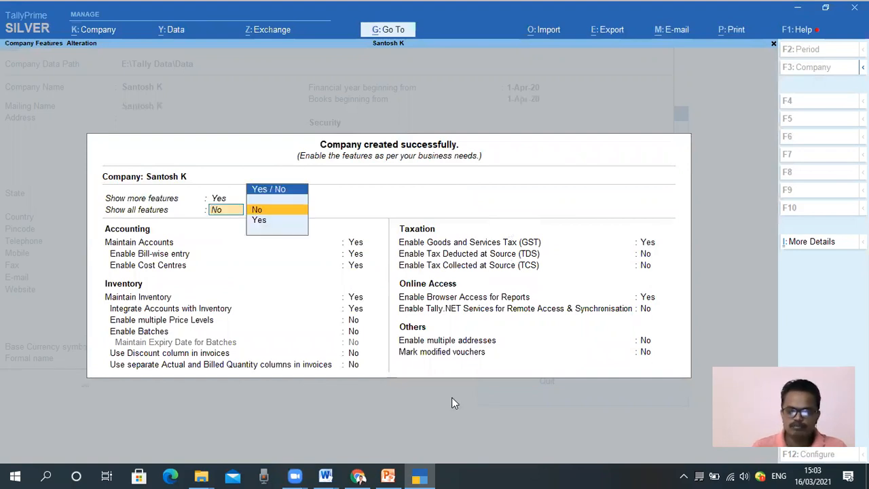
drag(97, 206, 180, 218)
click(285, 399)
click(235, 214)
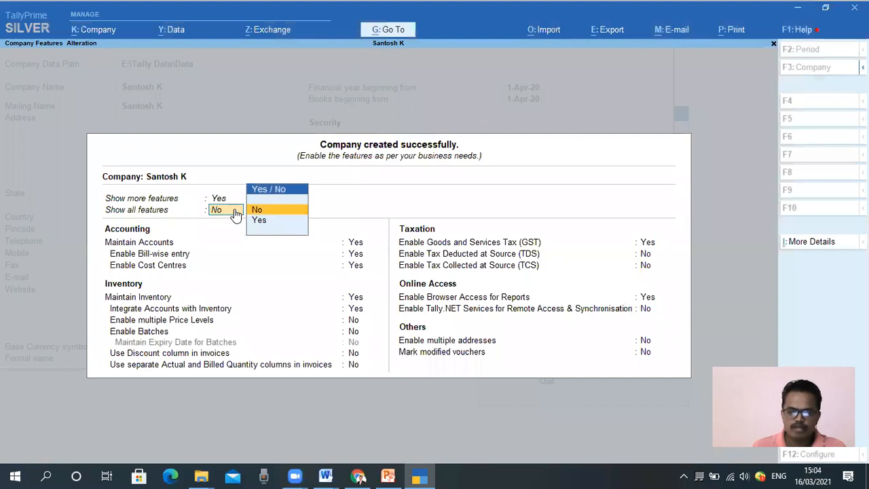
key(Down)
key(Return)
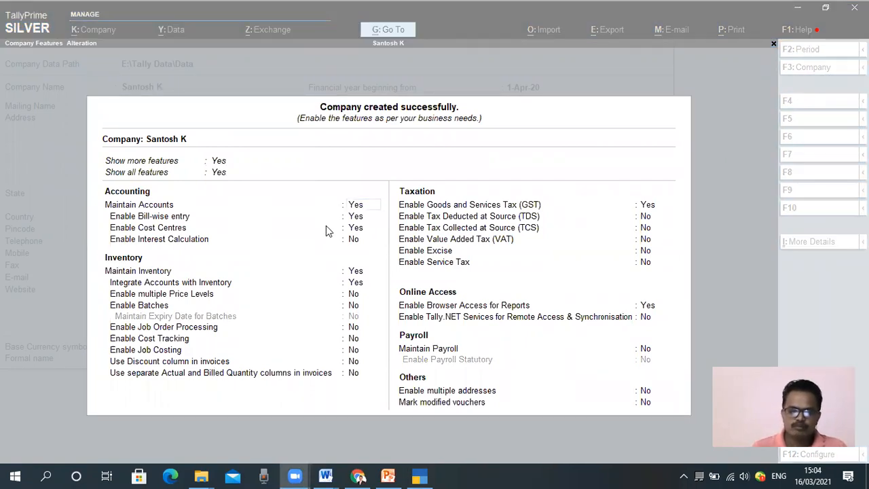
Keep Maintain Accounts at Yes and set Bill-wise entry, Cost Centres, Interest Calculation and Maintain Inventory to No.
click(360, 207)
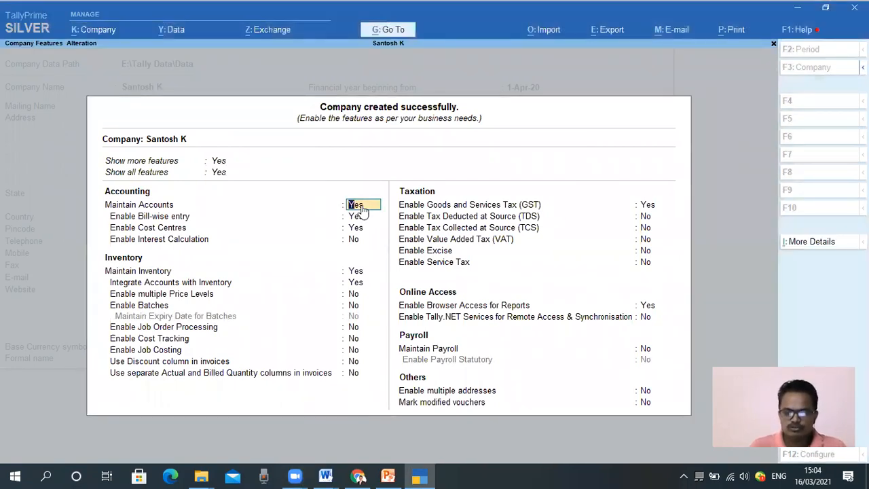
key(Return)
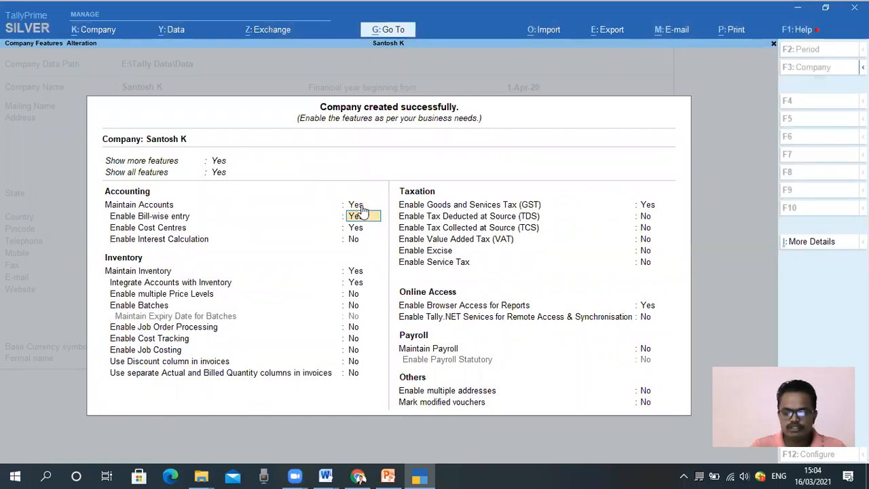
key(n)
key(n)
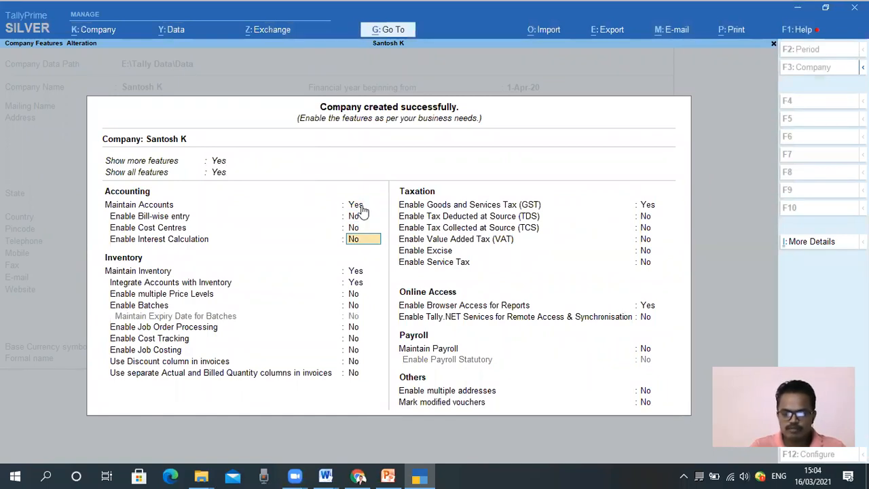
key(Return)
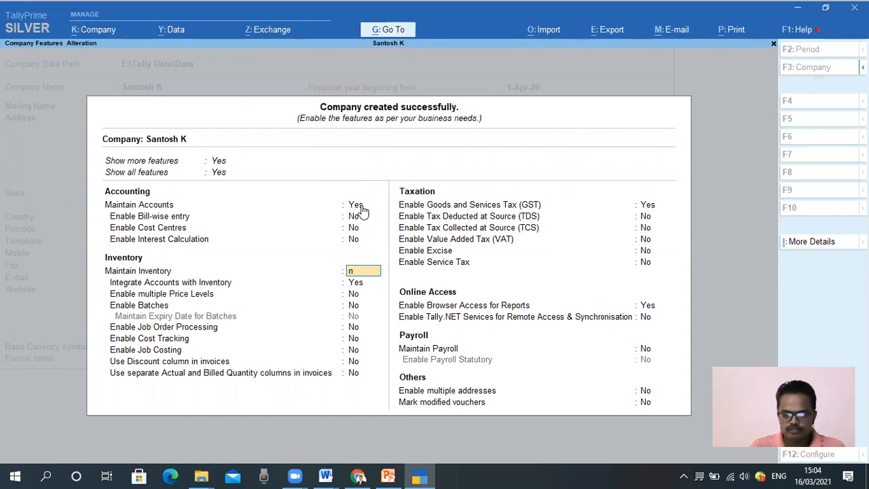
key(n)
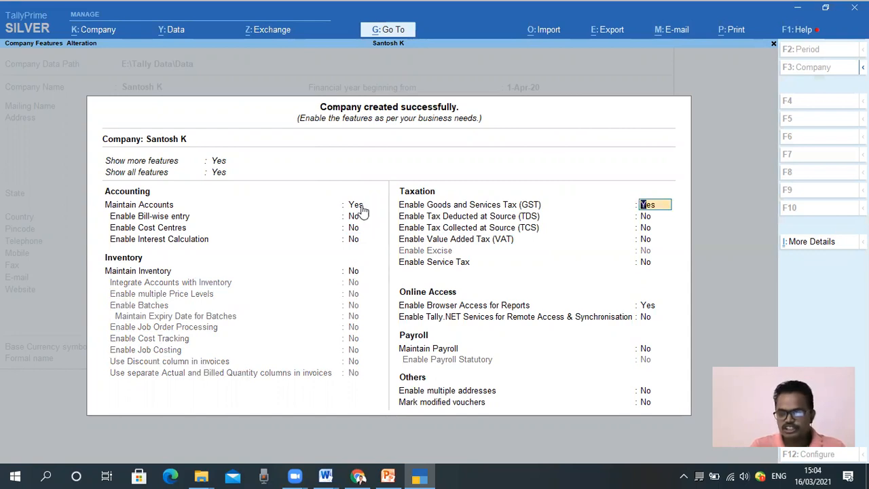
Set Goods and Services Tax (GST) to No and leave TDS and TCS at No.
key(n)
key(Return)
key(Return)
key(Return)
Enable GST and accept its details with Maharashtra, Regular, applicable from 1-Apr-20, blank GSTIN/UIN, Monthly GSTR1 and No for all additional features.
key(Up)
key(Up)
key(Up)
key(Up)
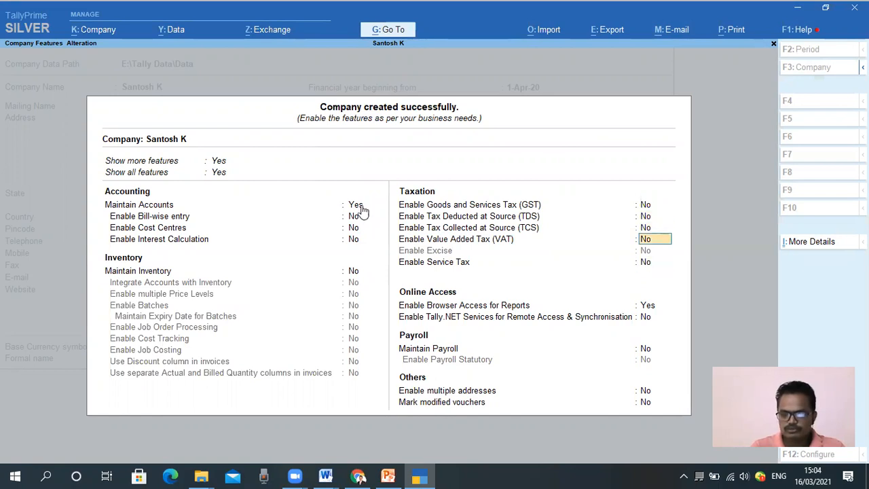
text(y)
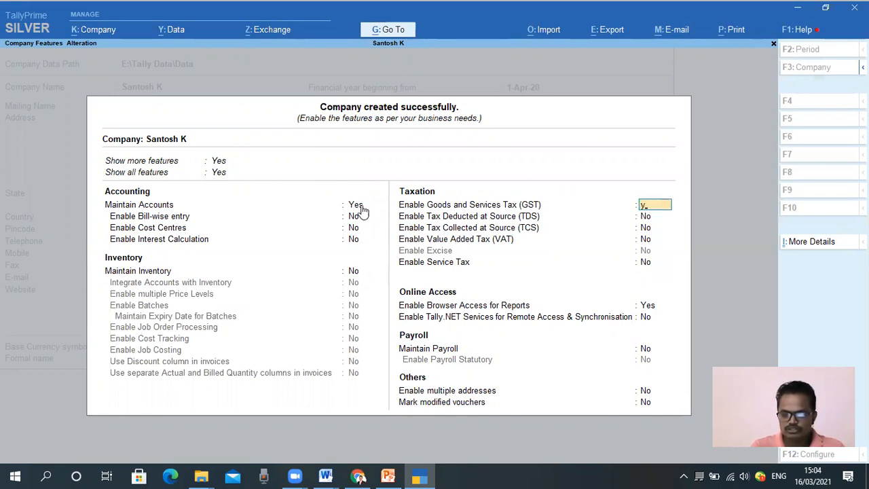
key(Return)
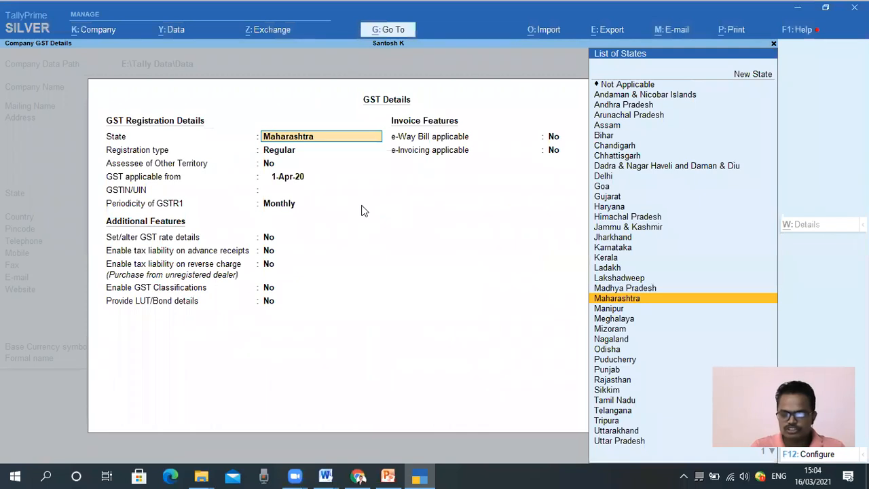
key(Return)
key(Return)
key(Return)
key(Return)
key(Return)
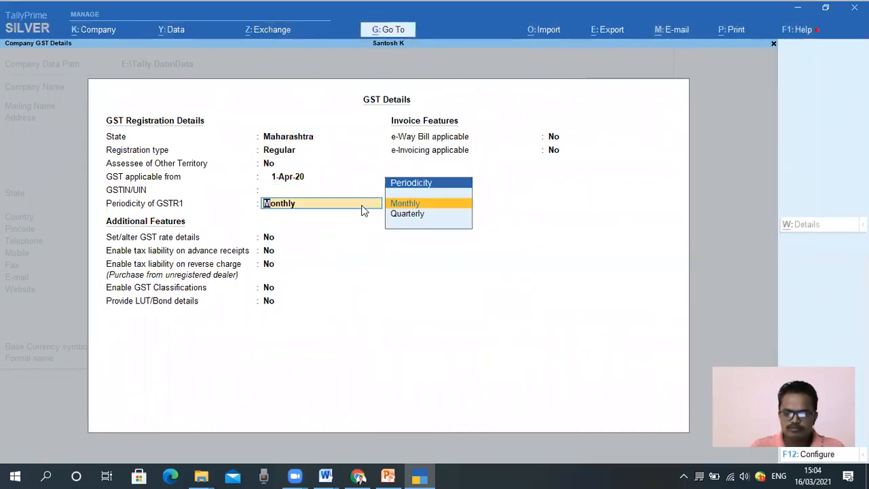
key(Return)
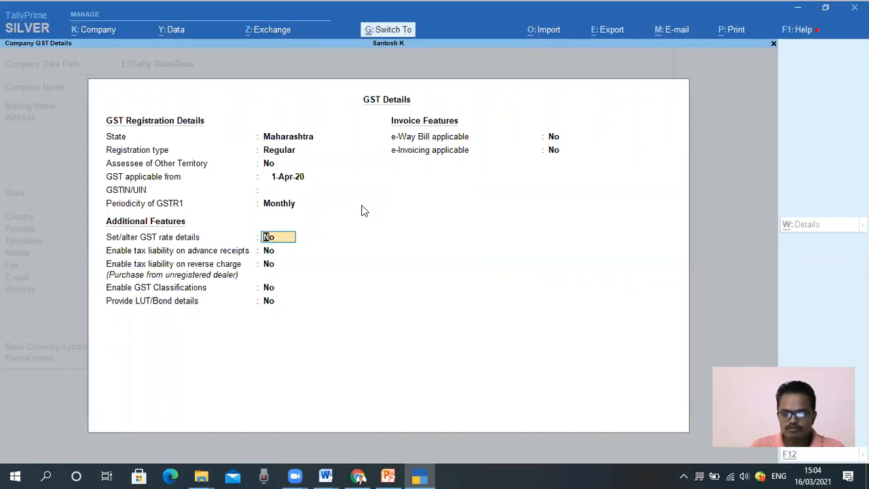
key(ctrl+a)
Leave the remaining taxes at No, Browser Access for Reports at Yes and the other features at No, and save the company features.
key(Return)
key(Return)
key(Return)
key(Return)
key(Return)
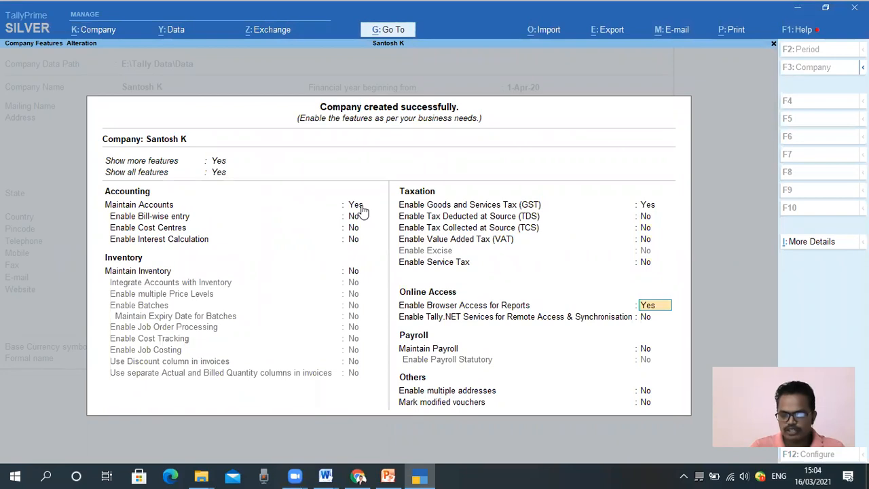
key(Return)
key(Return)
key(Return)
key(Return)
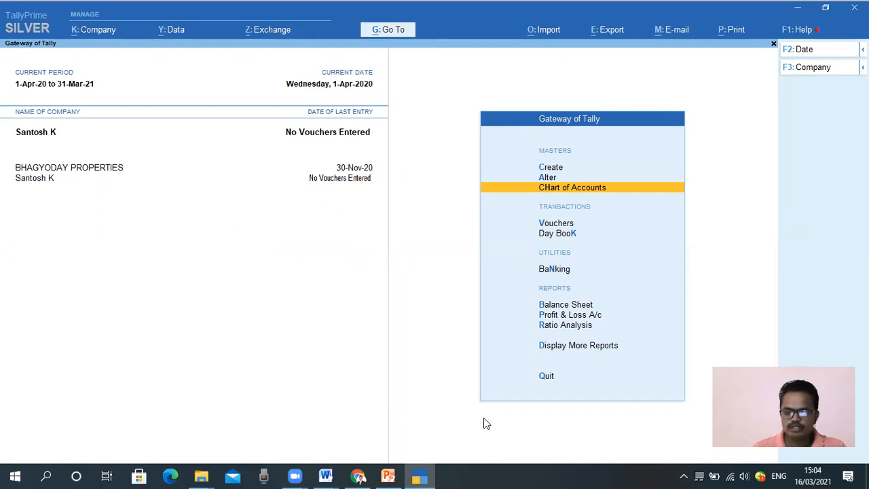
drag(12, 126, 86, 146)
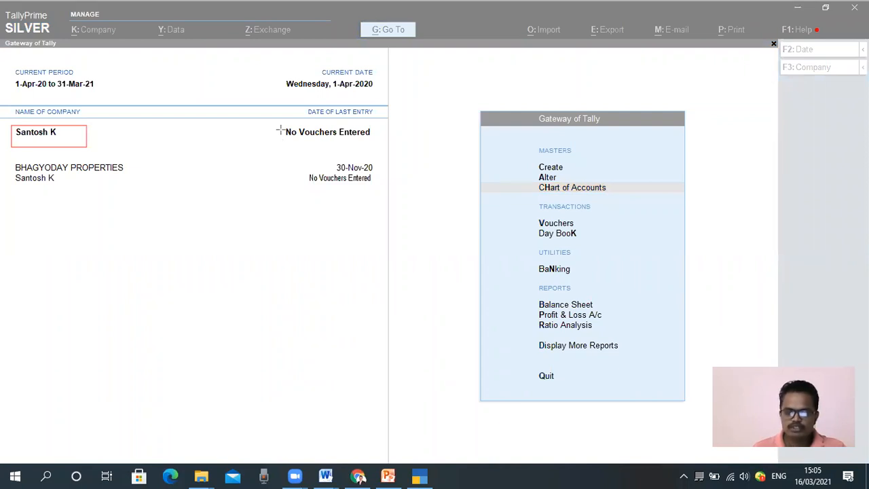
mouse_move(284, 119)
mouse_down()
mouse_move(331, 151)
mouse_move(383, 139)
mouse_up()
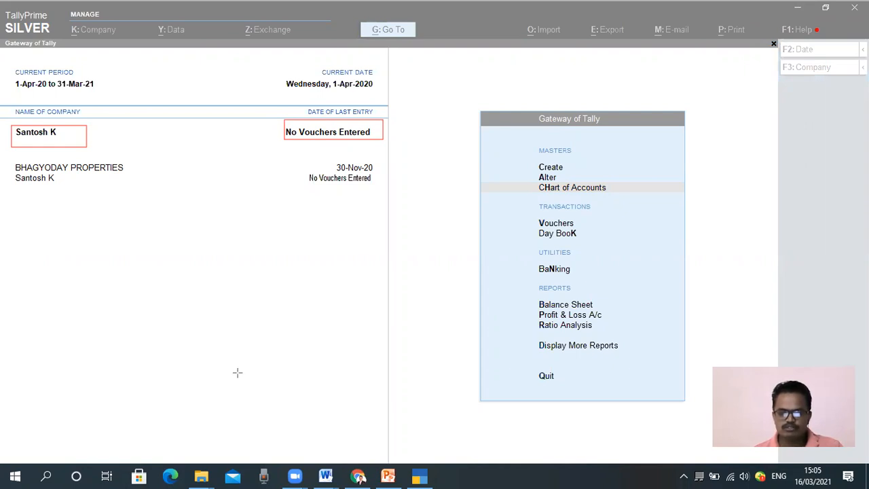
key(ctrl+z)
key(ctrl+z)
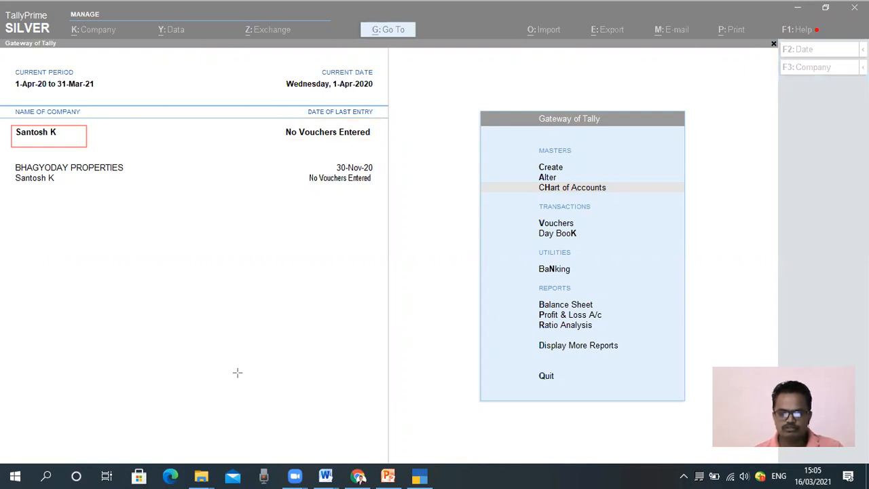
key(Escape)
click(429, 245)
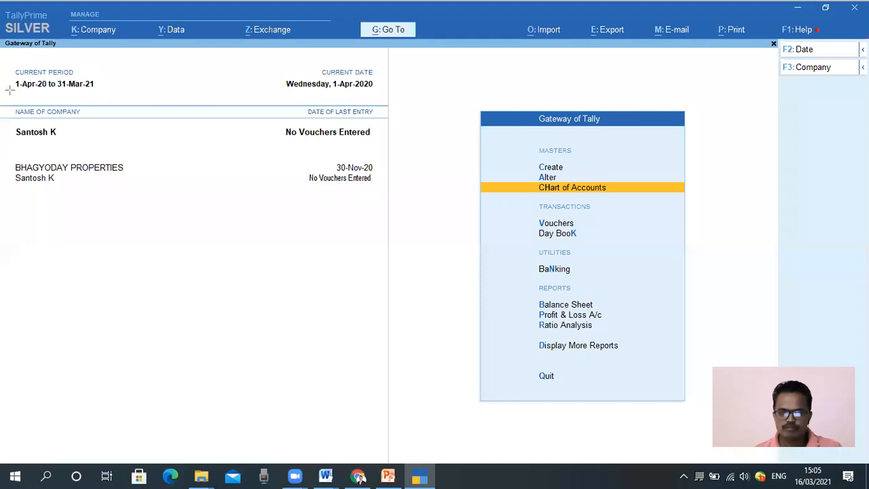
mouse_move(7, 2)
mouse_down()
mouse_move(191, 44)
mouse_move(868, 54)
mouse_up()
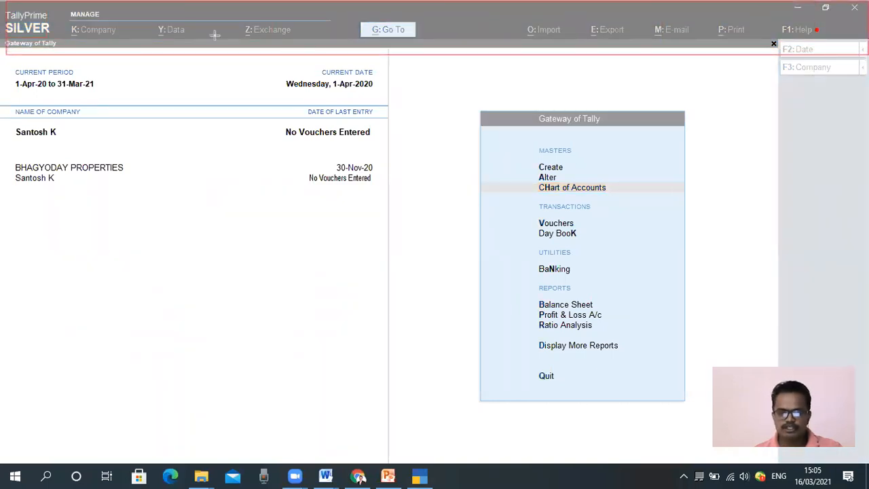
click(229, 453)
click(230, 363)
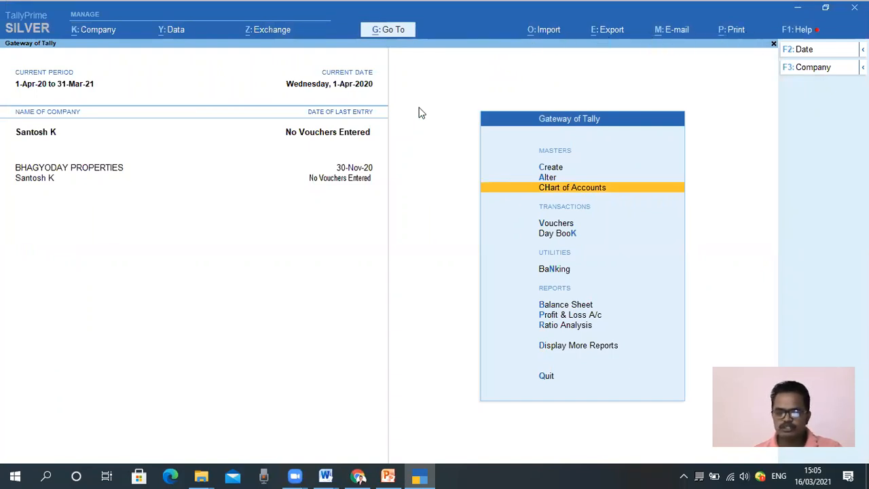
Look through the company management options from Create down to Features and close them.
click(101, 31)
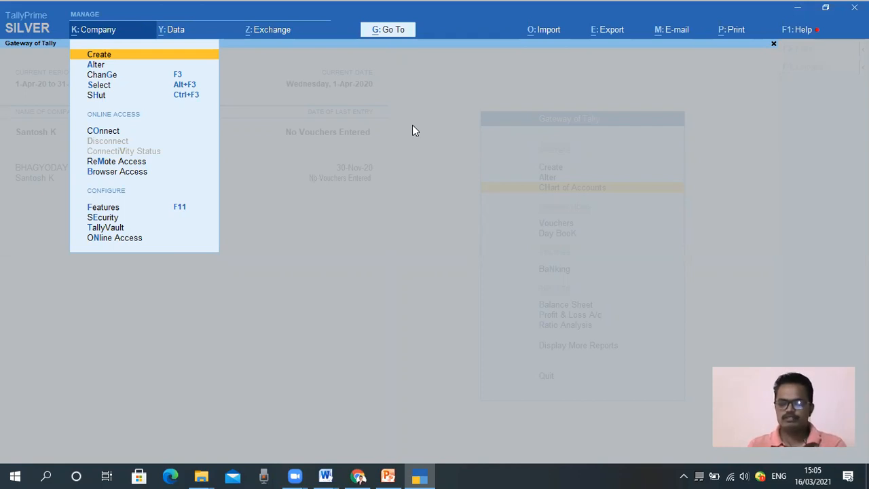
key(Down)
key(Down)
key(Down)
key(Down)
key(Down)
key(Down)
key(Down)
key(Down)
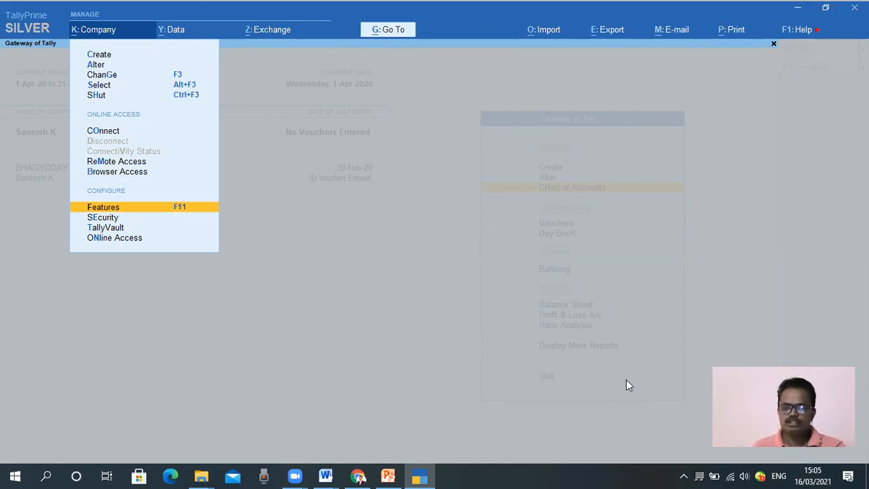
key(Escape)
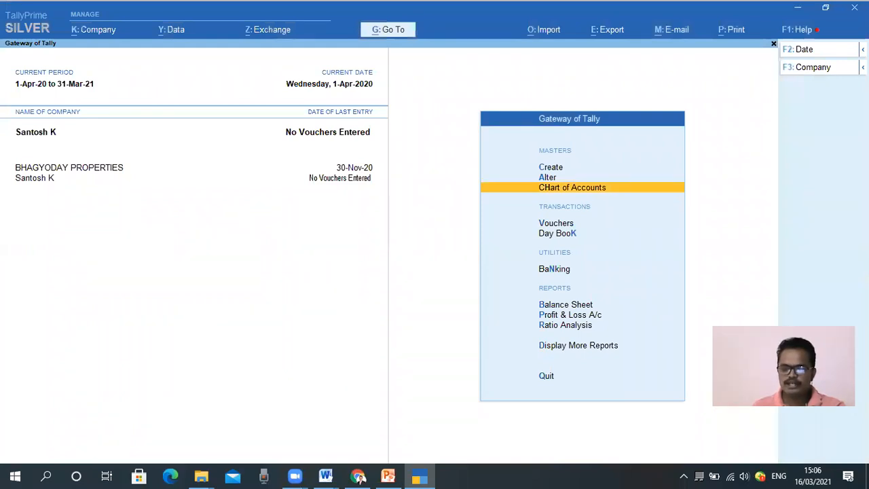
mouse_move(785, 444)
mouse_down()
mouse_move(825, 465)
mouse_move(868, 459)
mouse_up()
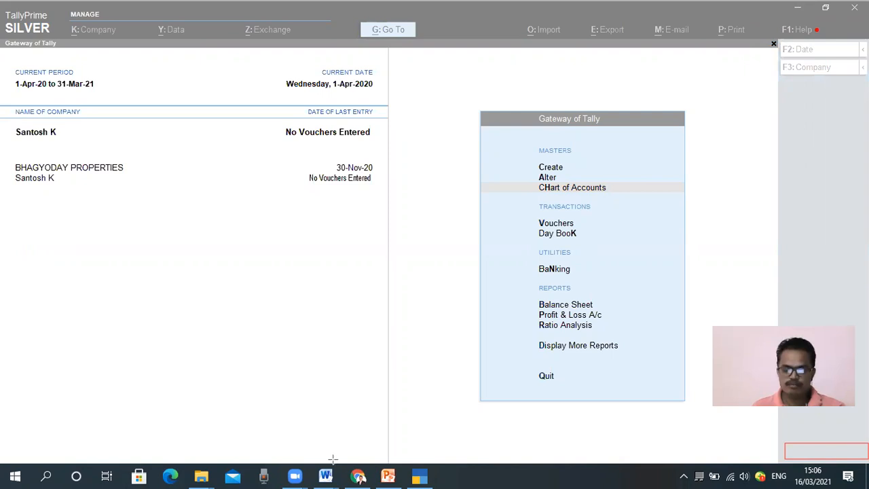
click(264, 456)
click(265, 454)
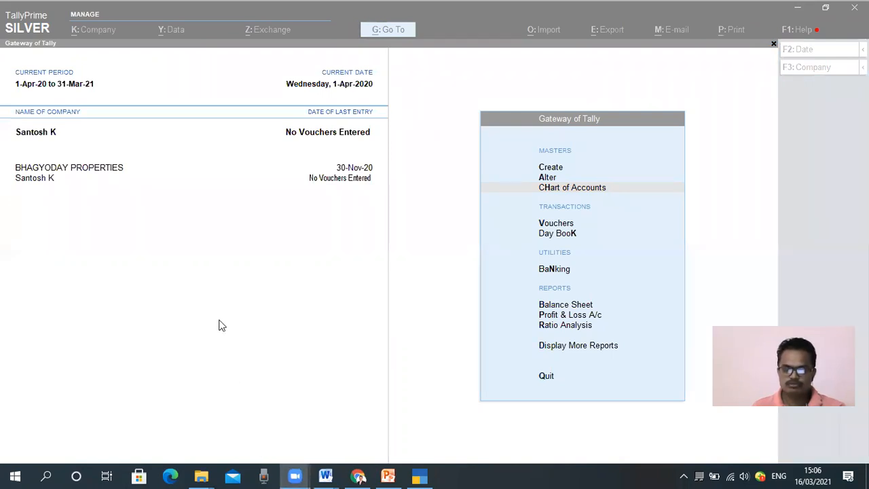
click(141, 160)
Look through the company management options, including Remote Access, Features, Security, TallyVault and Online Access, and close them.
click(96, 31)
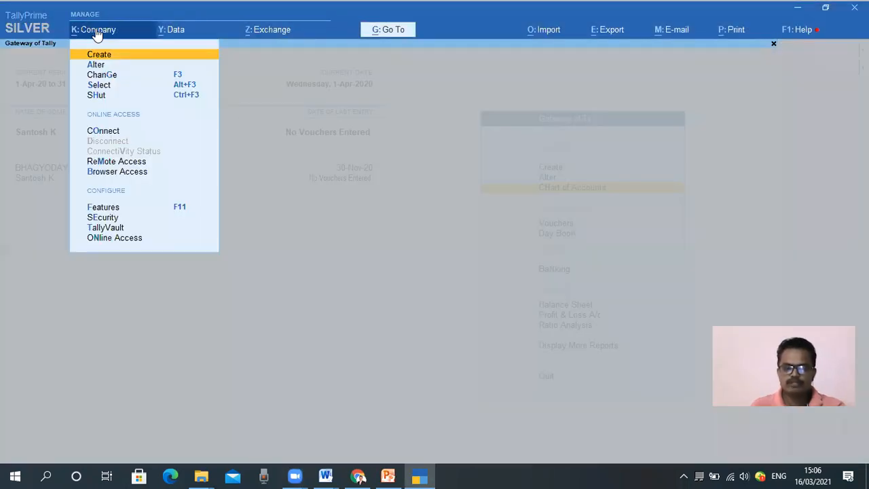
key(Down)
key(Down)
key(Down)
key(Down)
key(Down)
key(Down)
key(Down)
key(Down)
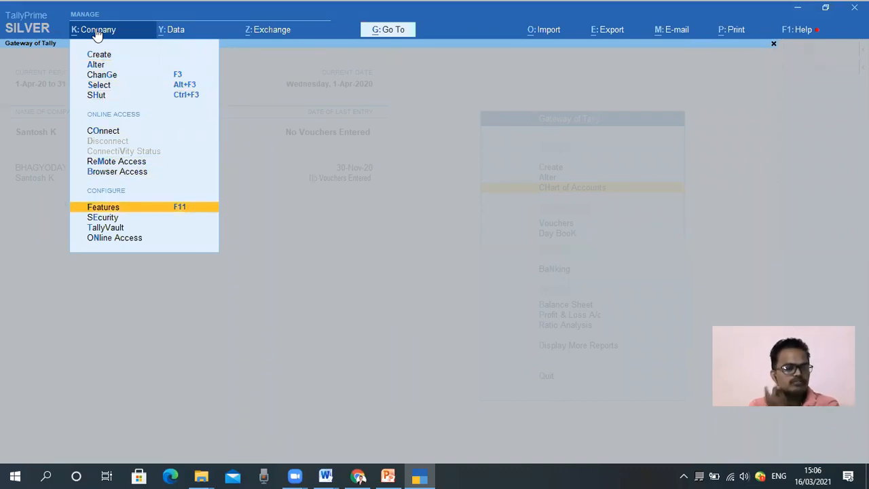
key(Down)
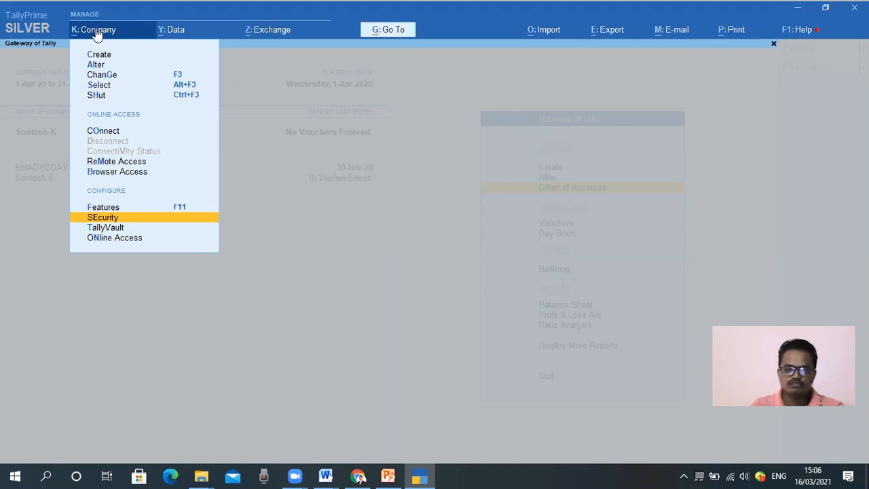
key(Down)
key(Down)
key(Up)
key(Up)
key(Up)
key(Up)
key(Up)
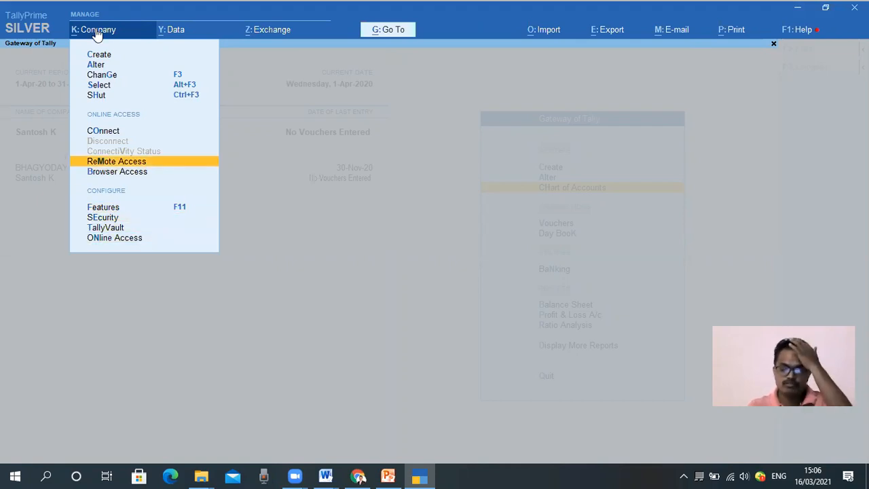
key(Escape)
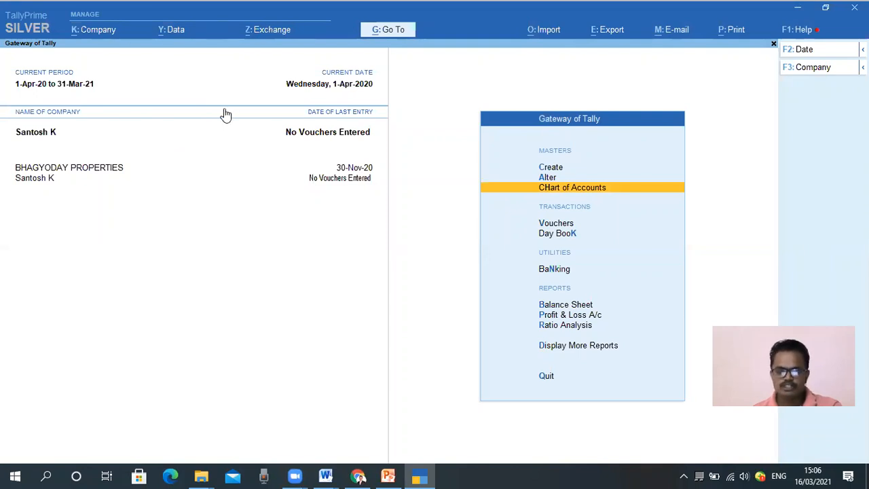
Review the company data options Backup, Restore and Split, and examine the Data Path configuration before closing it.
click(178, 33)
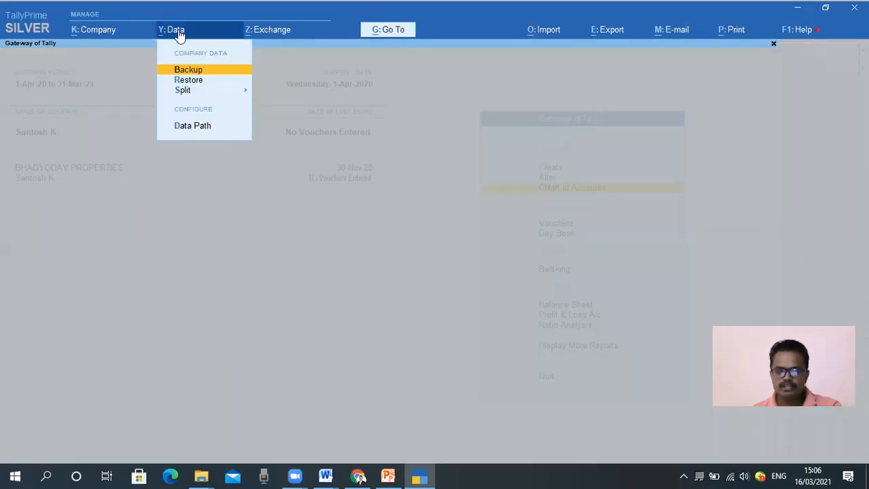
key(Down)
key(Down)
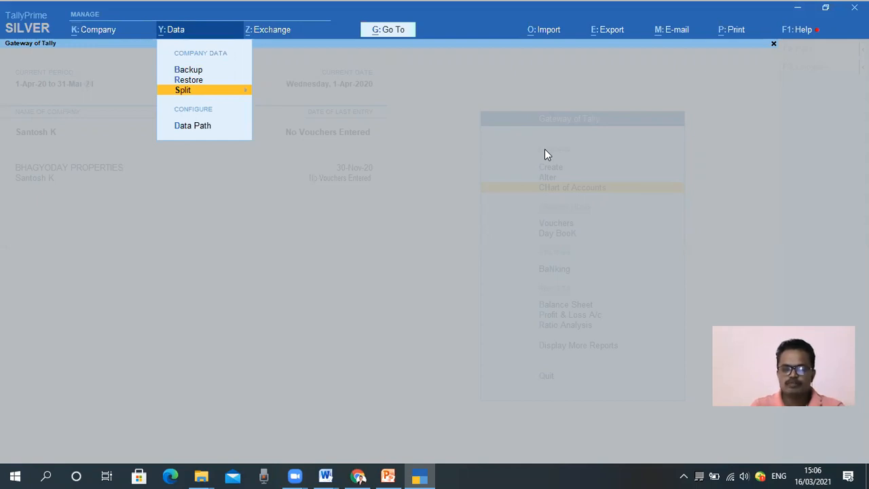
key(Down)
key(Down)
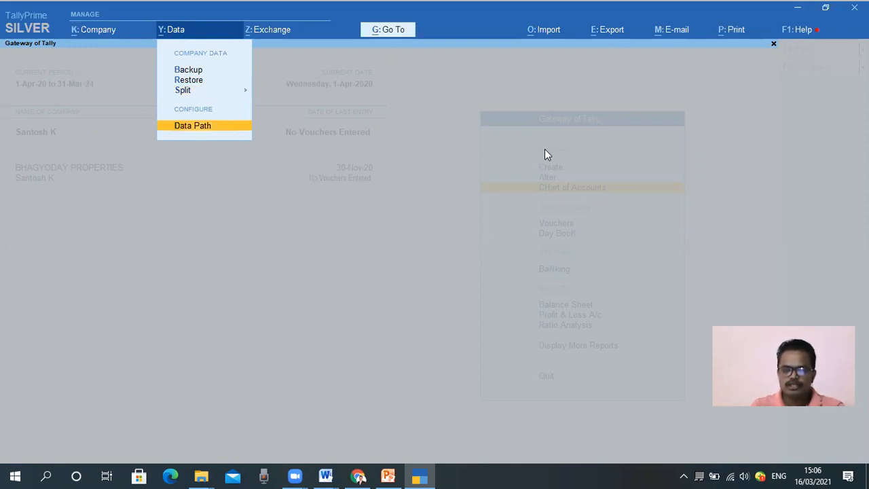
key(Up)
key(Return)
key(Down)
key(Up)
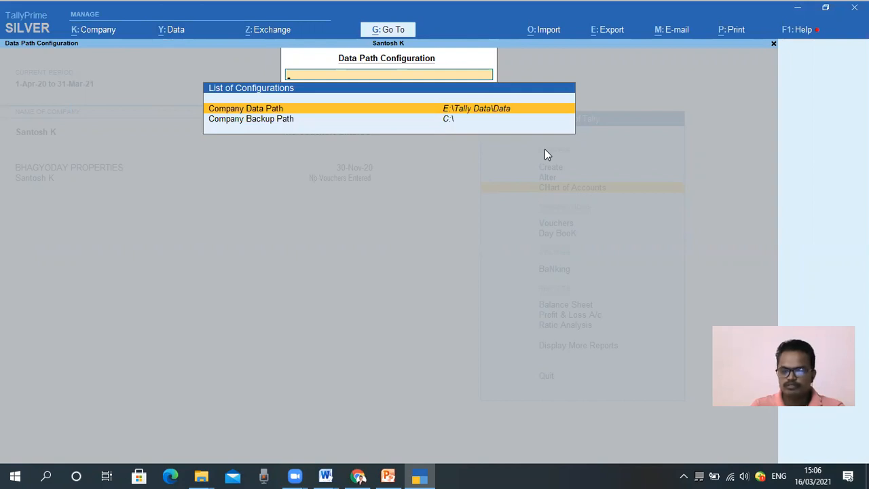
key(Escape)
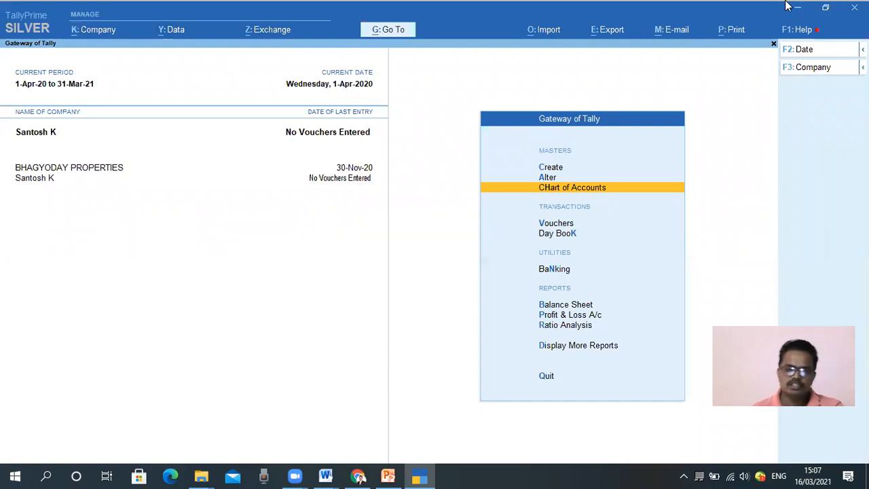
Check which configuration option the Exchange area offers and close it.
click(278, 31)
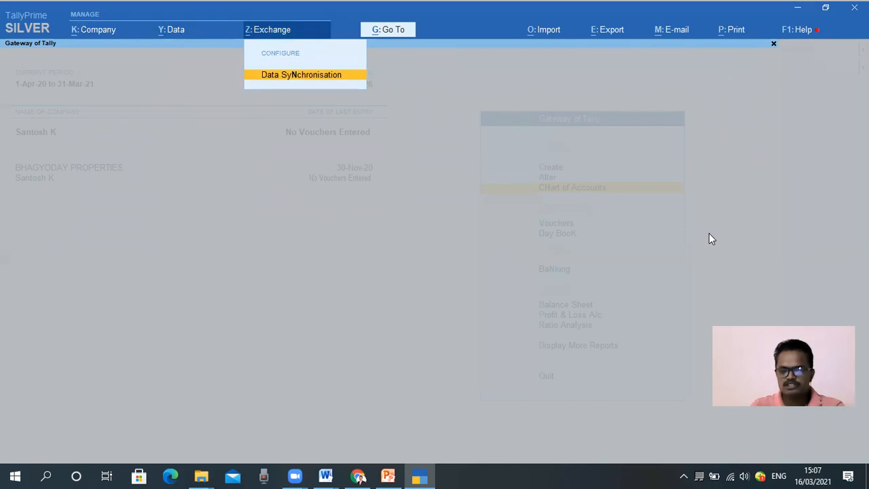
key(Escape)
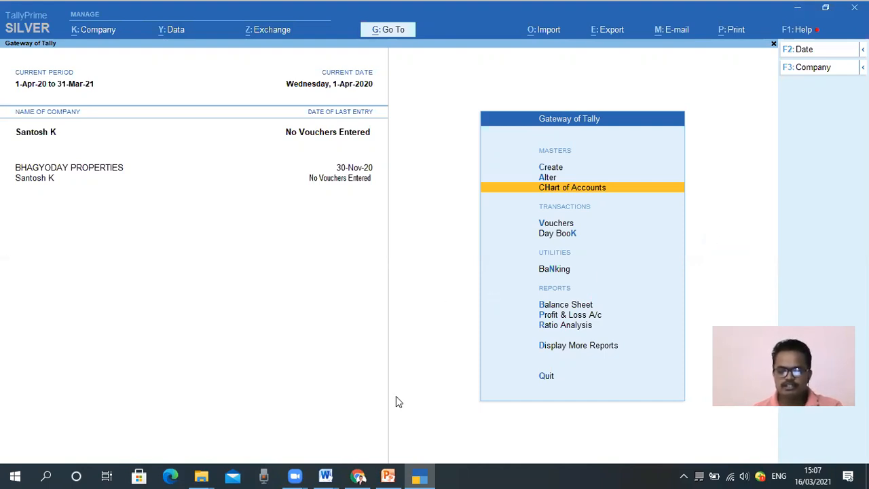
click(375, 34)
drag(374, 39, 430, 41)
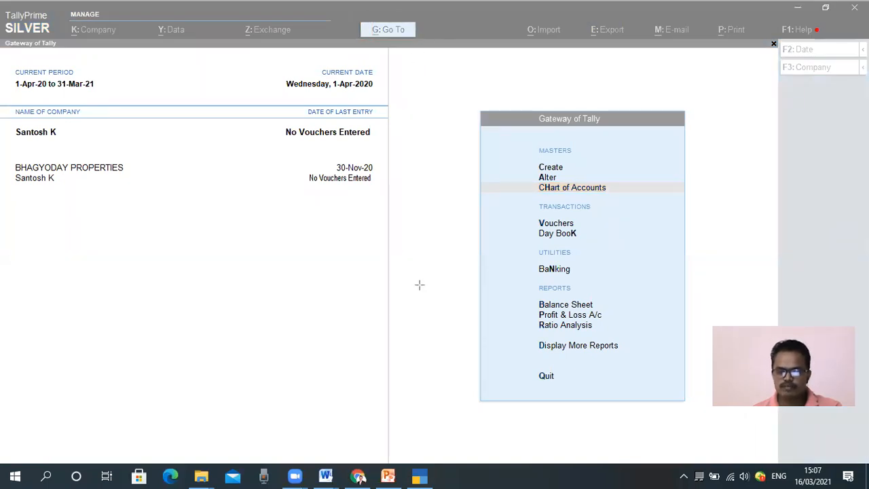
click(308, 405)
click(403, 292)
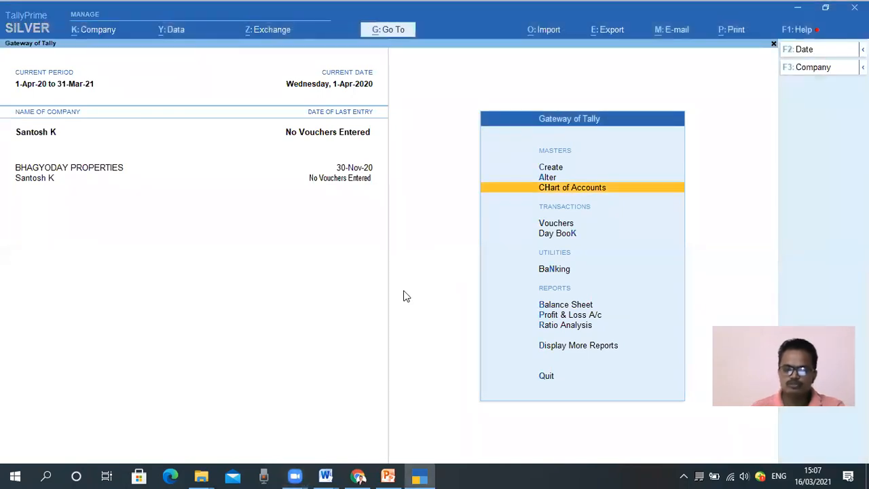
click(404, 296)
Open voucher entry and, from there, examine the Go To list's voucher and master options above the common reports.
key(v)
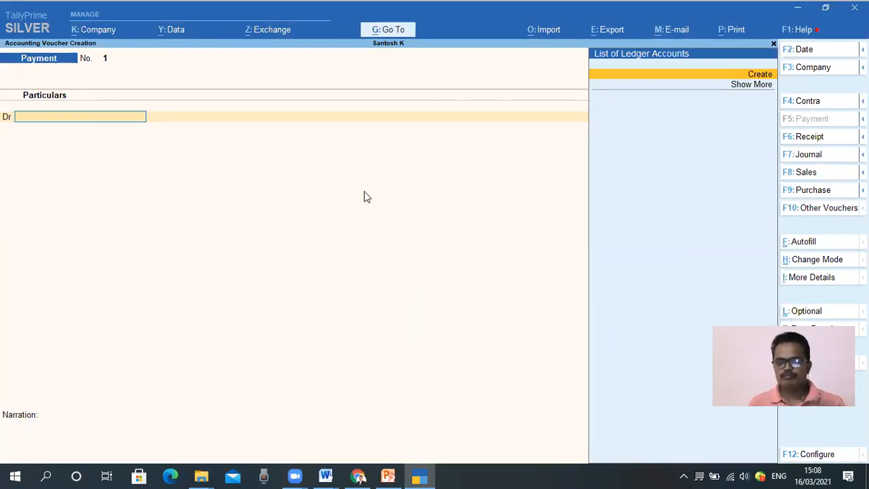
click(394, 30)
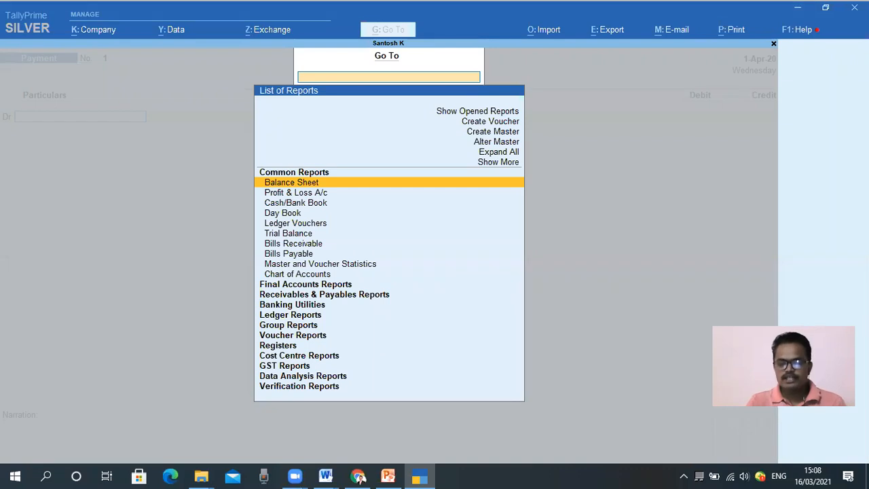
key(Down)
key(Down)
key(Down)
key(Down)
key(Up)
key(Up)
key(Up)
key(Up)
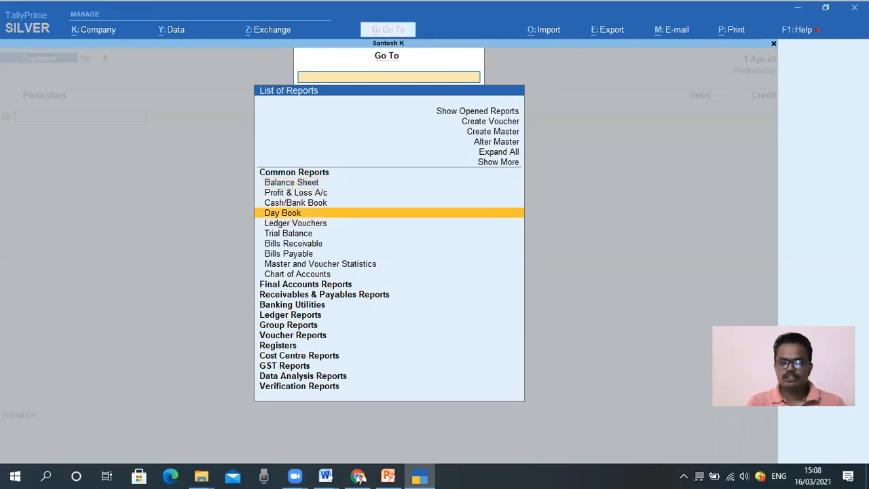
key(Up)
key(Up)
key(Up)
key(Up)
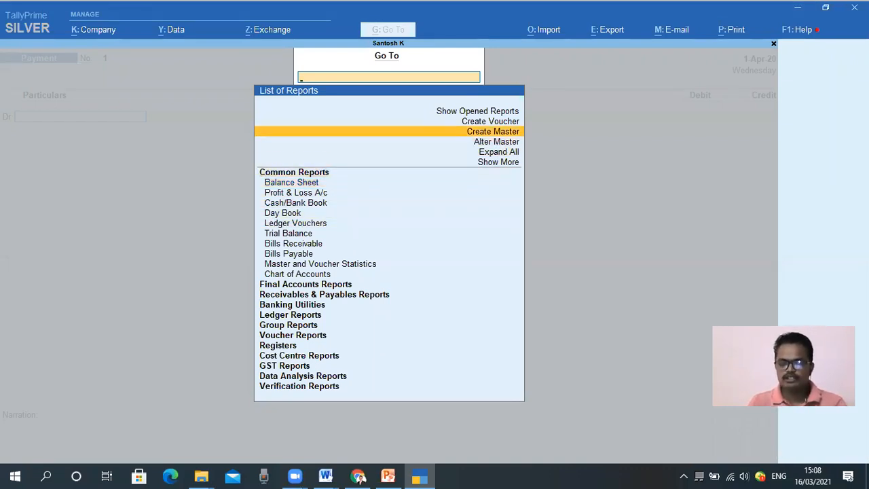
key(Down)
key(Down)
key(Down)
key(Down)
key(Down)
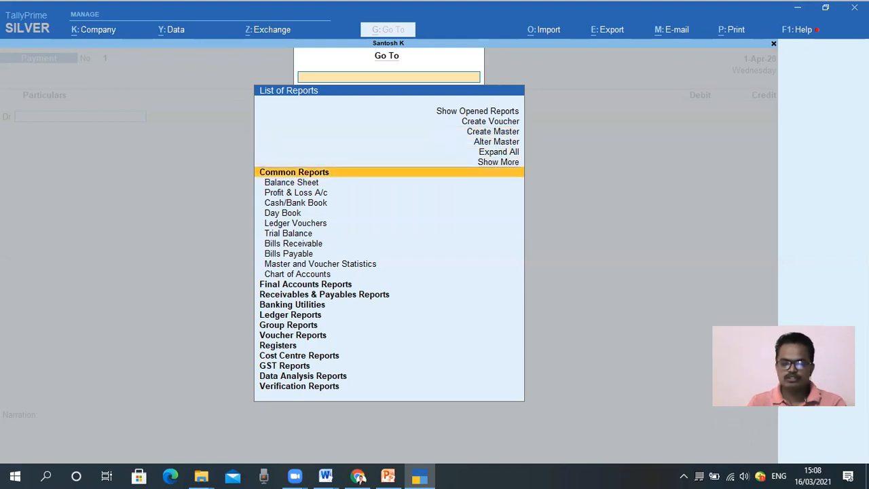
key(Up)
key(Down)
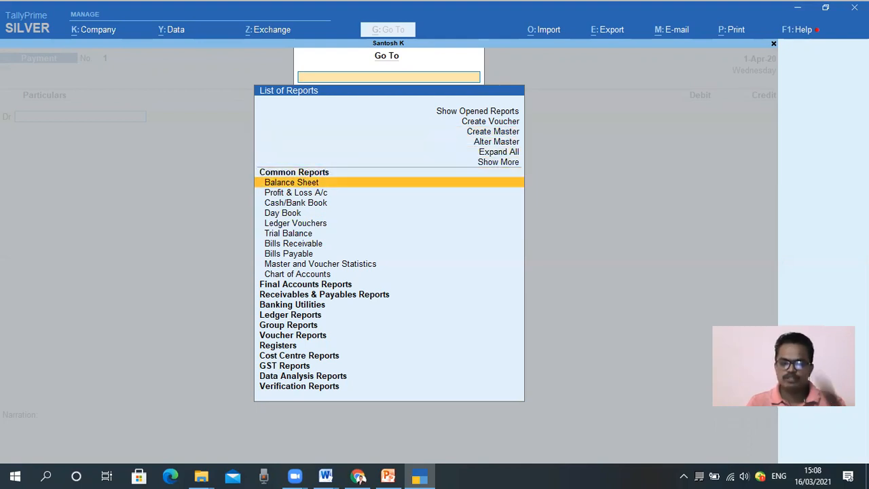
Look through the Go To list's common reports and report categories from Balance Sheet down to Group Reports.
key(Down)
key(Down)
key(Down)
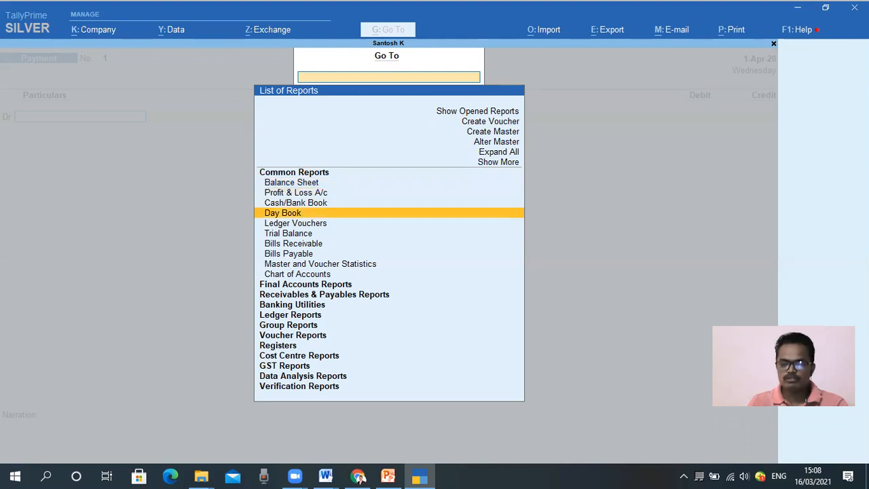
key(Down)
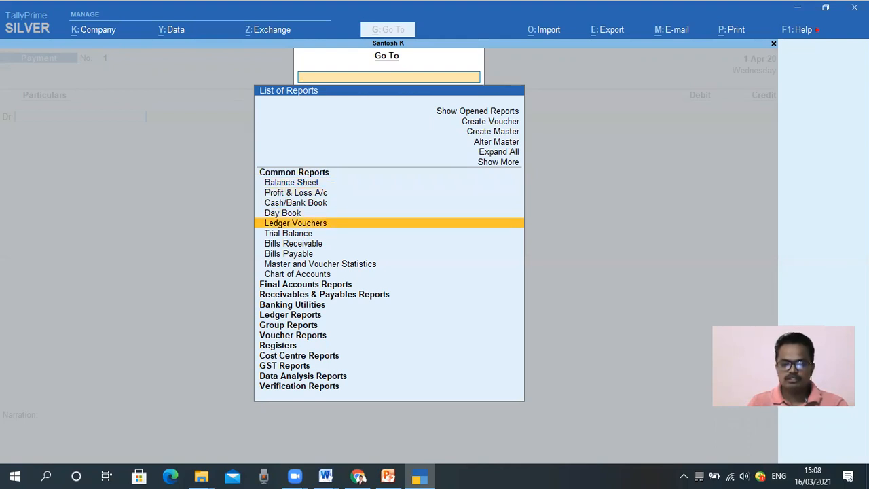
key(Down)
key(Down)
key(Up)
key(Down)
key(Down)
key(Down)
key(Down)
key(Down)
key(Down)
key(Down)
key(Down)
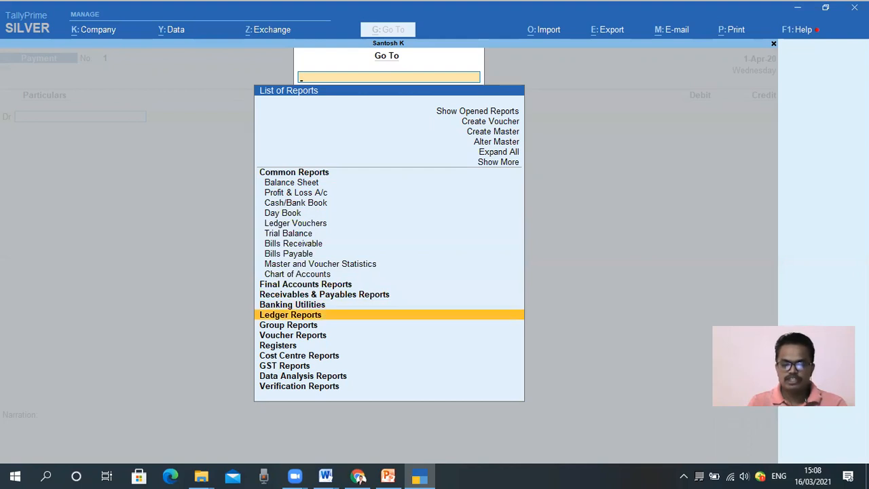
key(Down)
View the reports available under Group Reports, and return to the Gateway of Tally.
key(Return)
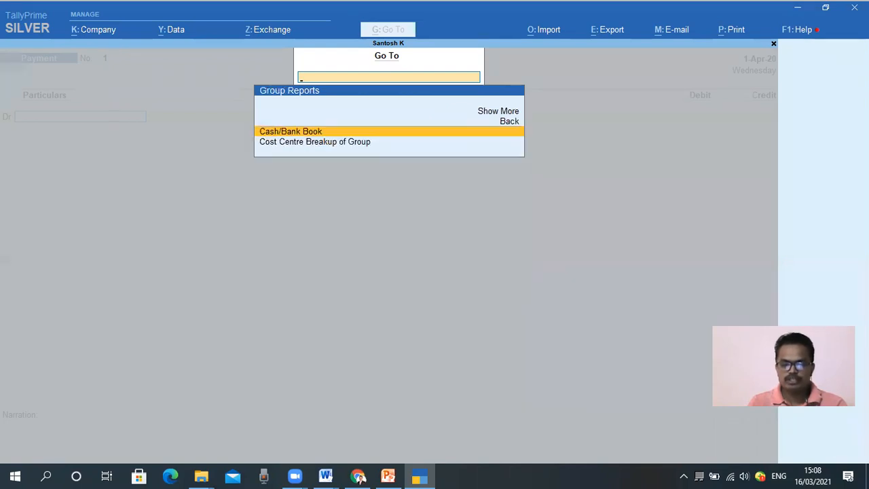
key(Escape)
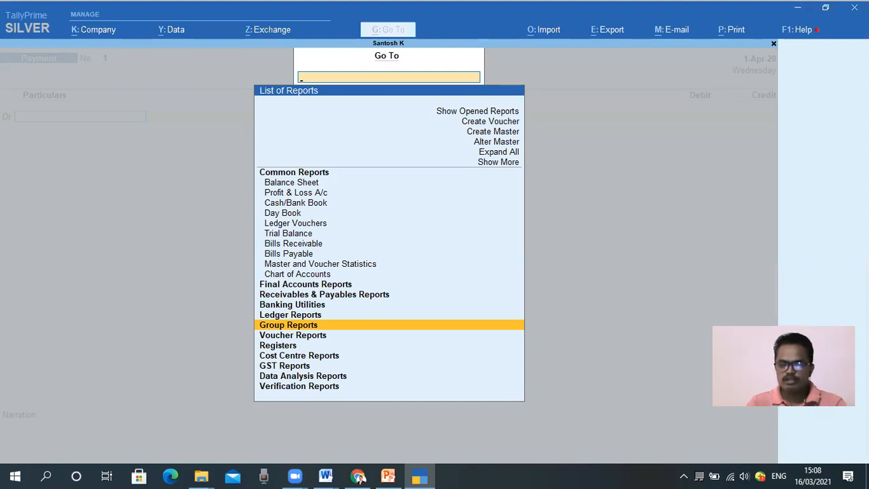
key(Escape)
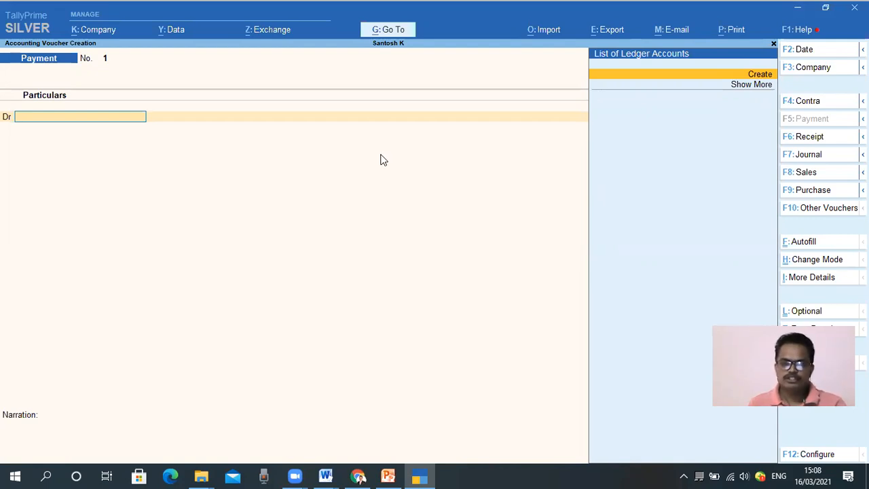
key(Escape)
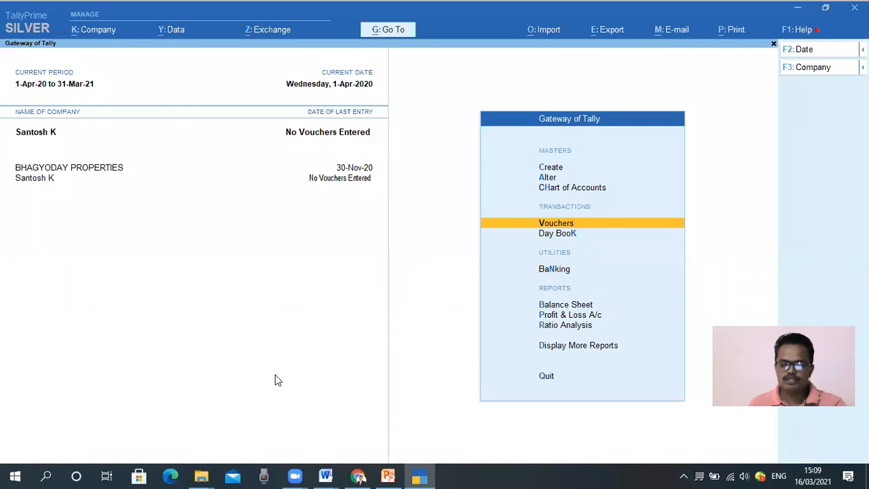
mouse_move(1, 422)
mouse_down()
mouse_move(132, 475)
mouse_move(590, 465)
mouse_move(826, 473)
mouse_move(868, 463)
mouse_up()
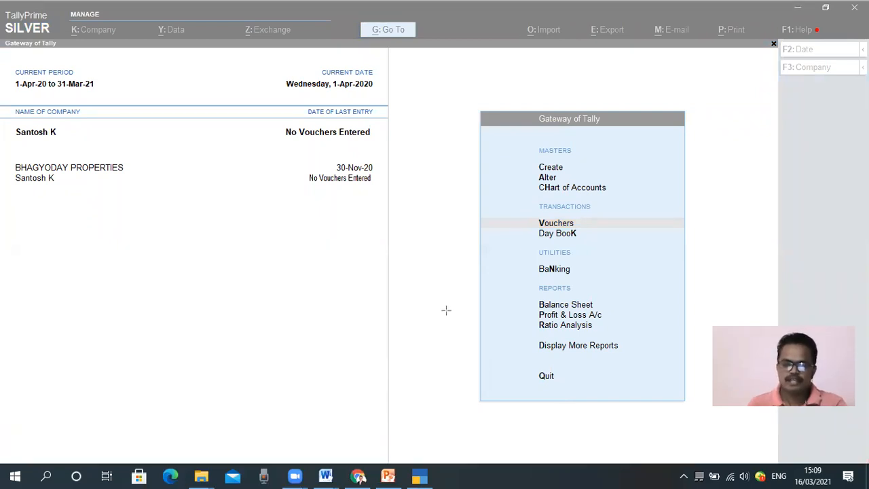
click(455, 234)
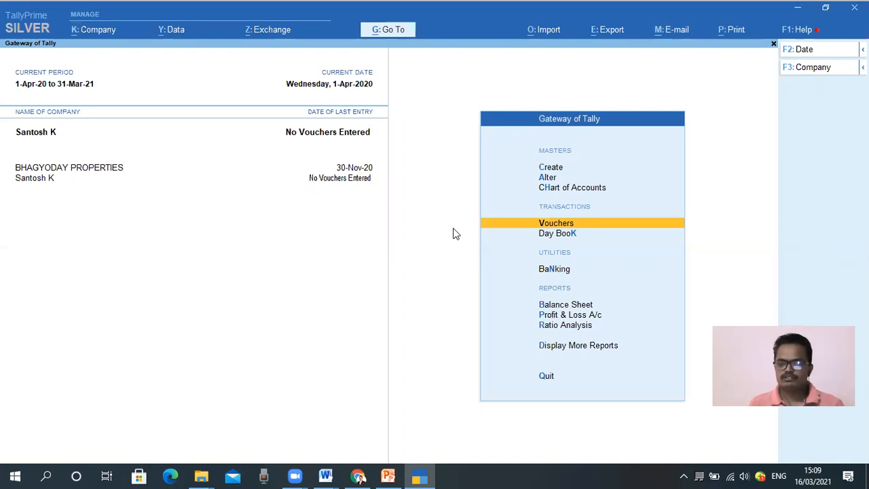
Open the company's Balance Sheet report from the Gateway of Tally.
key(Down)
key(Down)
key(Down)
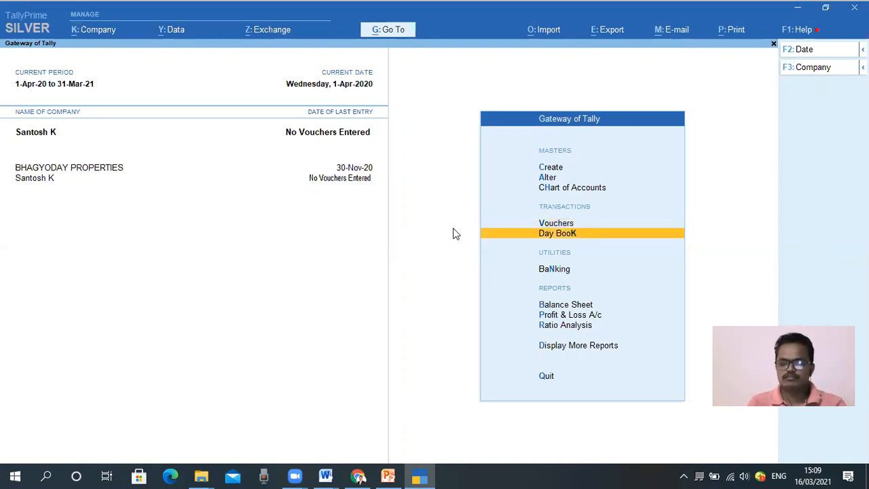
key(Return)
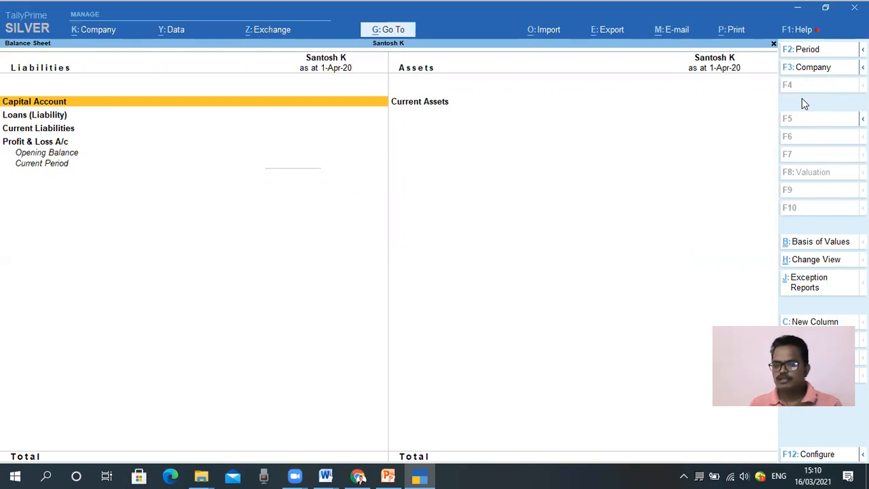
Bring up the print settings for the current Balance Sheet report and look over the Configure, Preview and Print choices.
click(734, 31)
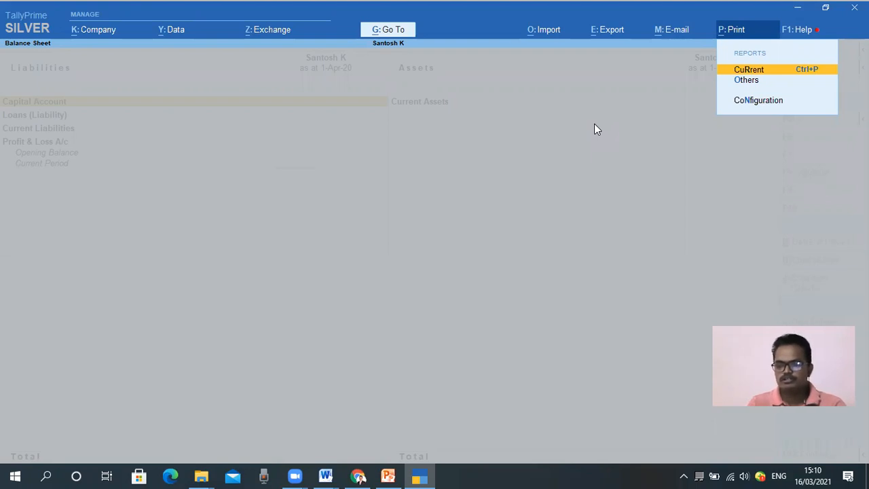
key(Return)
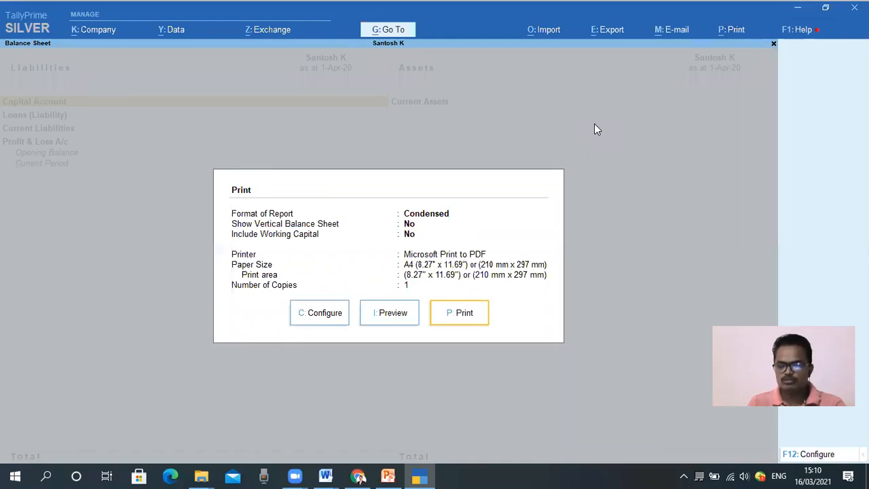
key(Left)
key(Right)
key(Left)
key(Left)
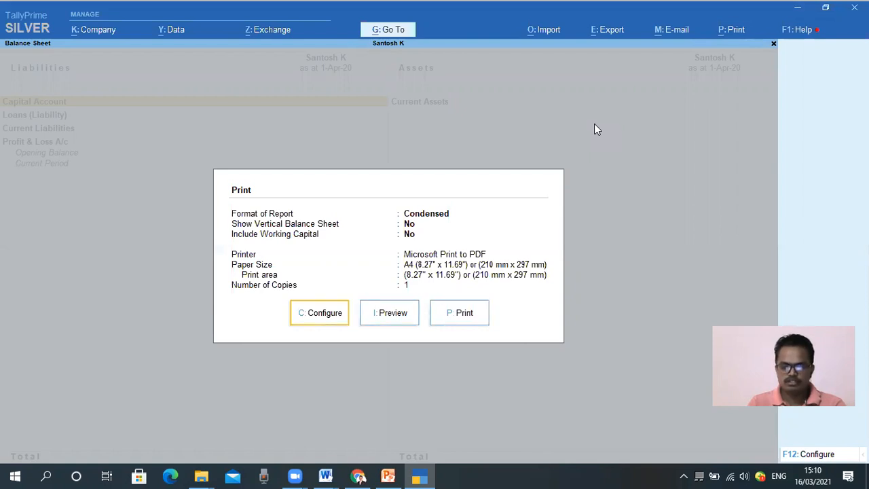
In the print configuration, switch Exclude Accounts with zero Closing Balance and Show Percentages to Yes, and set both back to No.
key(Return)
key(Down)
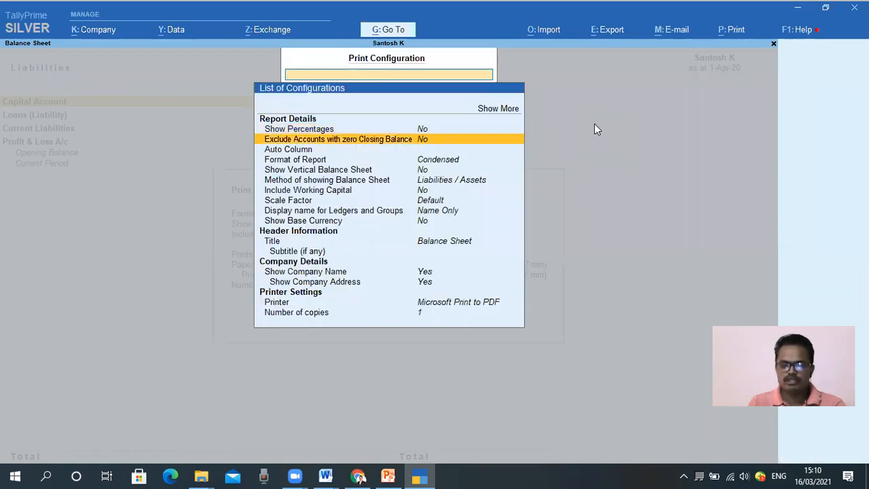
key(Return)
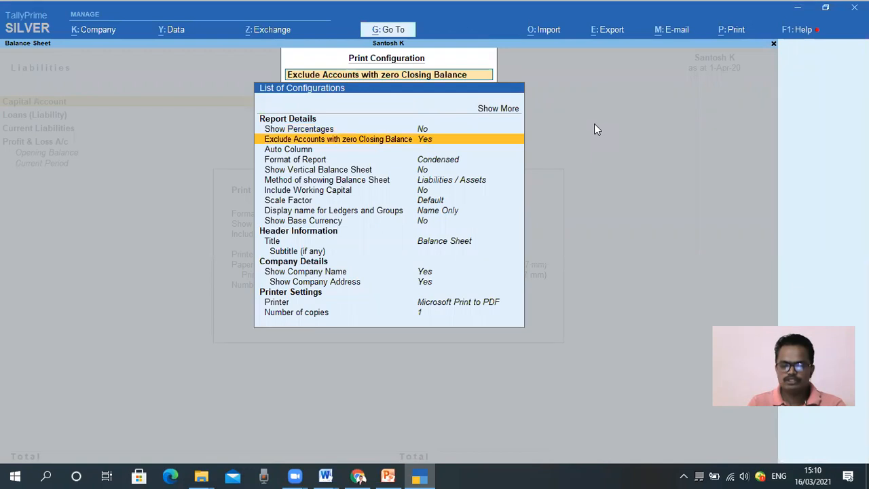
key(Up)
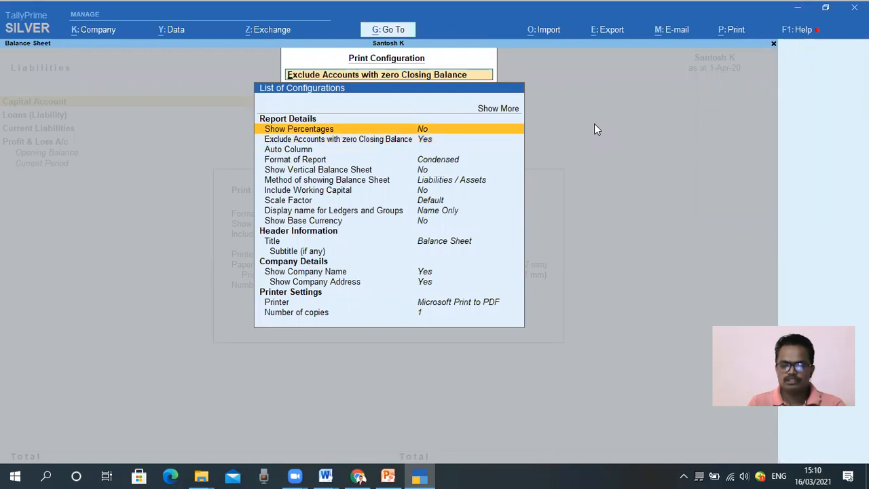
key(Return)
key(Down)
key(Return)
key(Up)
key(Return)
key(Down)
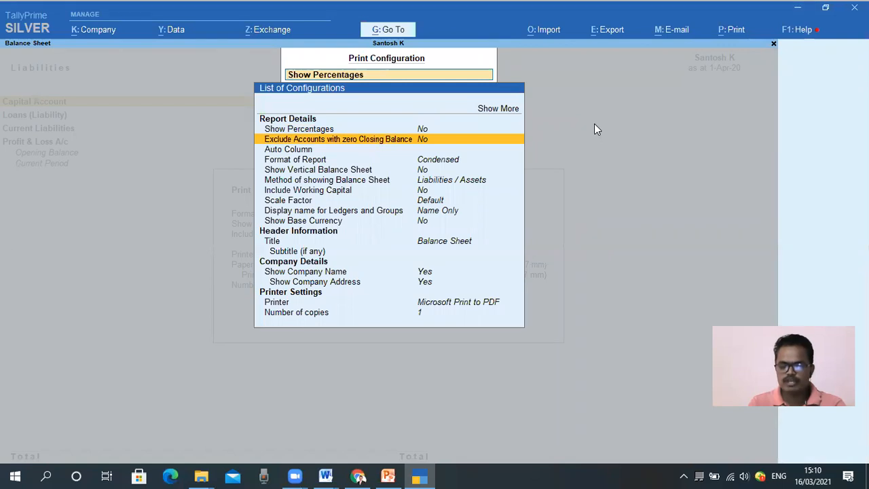
key(Down)
key(Down)
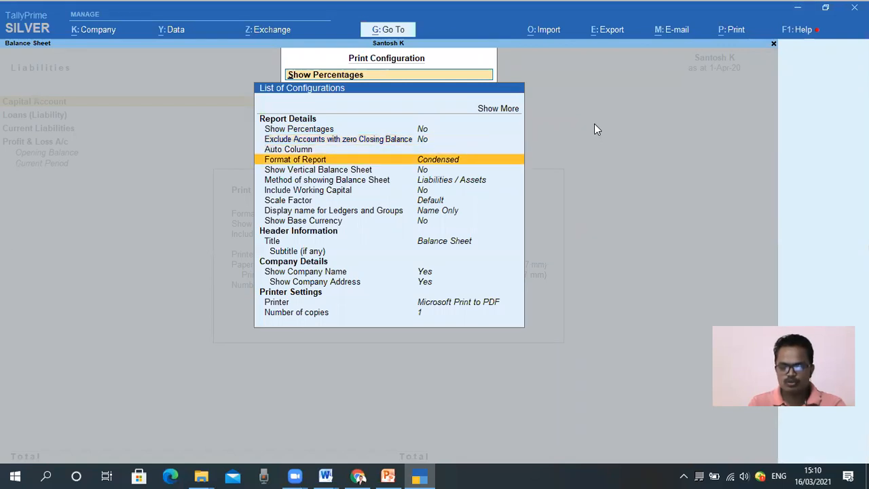
Set Show Percentages to Yes in the Balance Sheet's print configuration and return it to No.
key(Up)
key(Up)
key(Up)
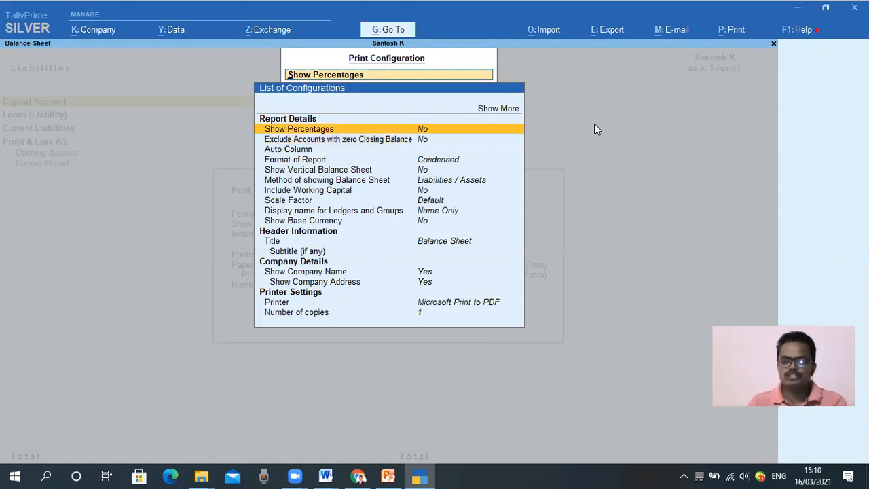
key(Return)
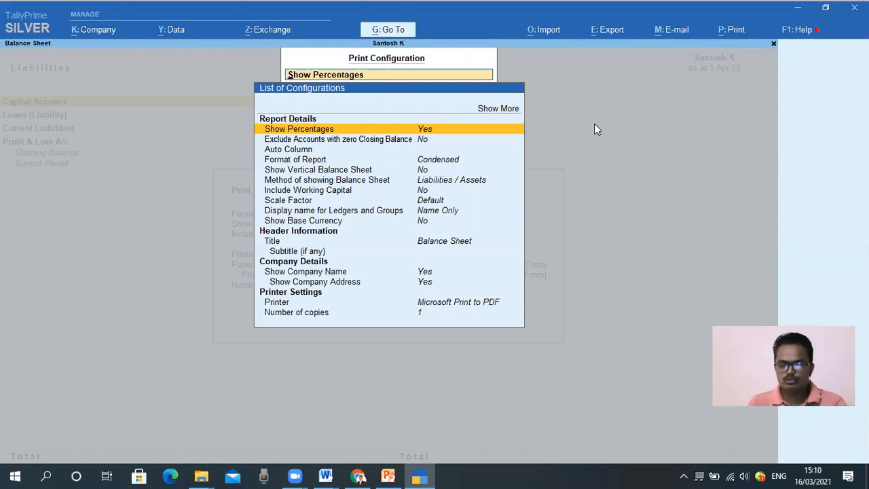
key(Down)
key(Up)
key(Return)
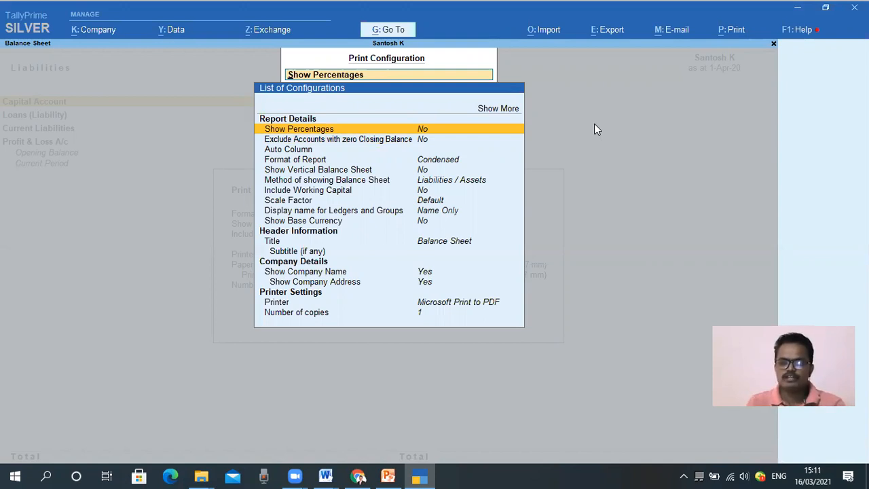
Toggle Exclude Accounts with zero Closing Balance and return it to No, and reselect Condensed as the Format of Report.
key(Down)
key(Return)
key(Down)
key(Return)
key(Down)
key(Down)
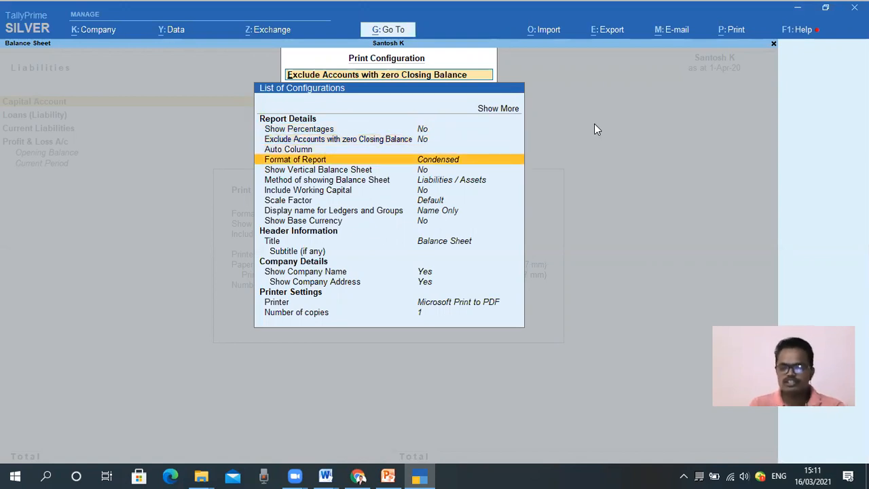
key(Return)
key(Return)
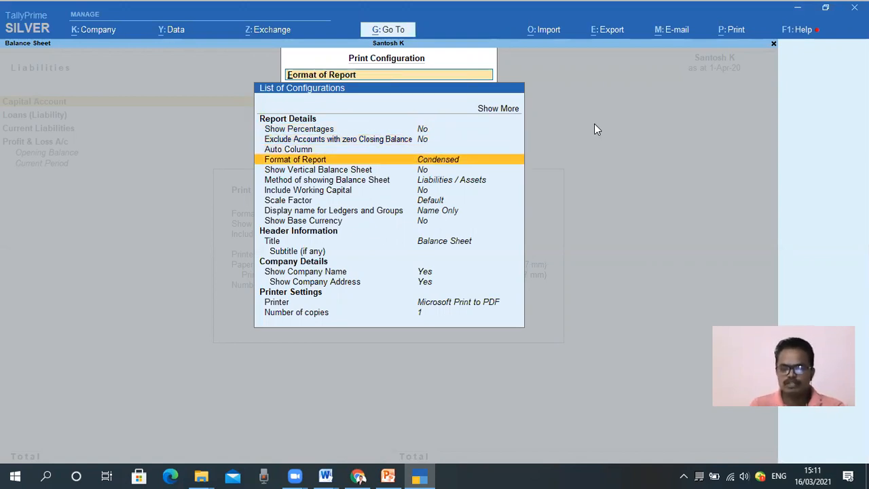
Look through the print configuration options down to Display name for Ledgers and Groups, and return to the Balance Sheet without printing.
key(Down)
key(Down)
key(Down)
key(Down)
key(Down)
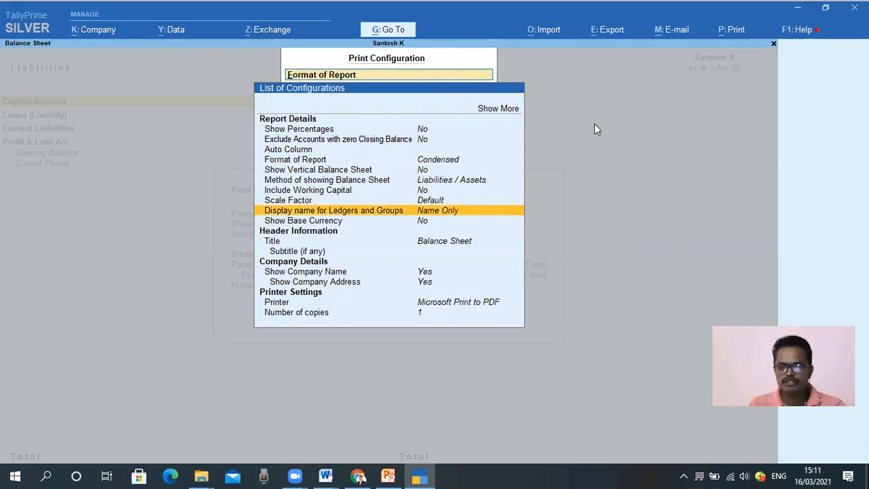
key(Up)
key(Up)
key(Up)
key(Up)
key(Up)
key(Escape)
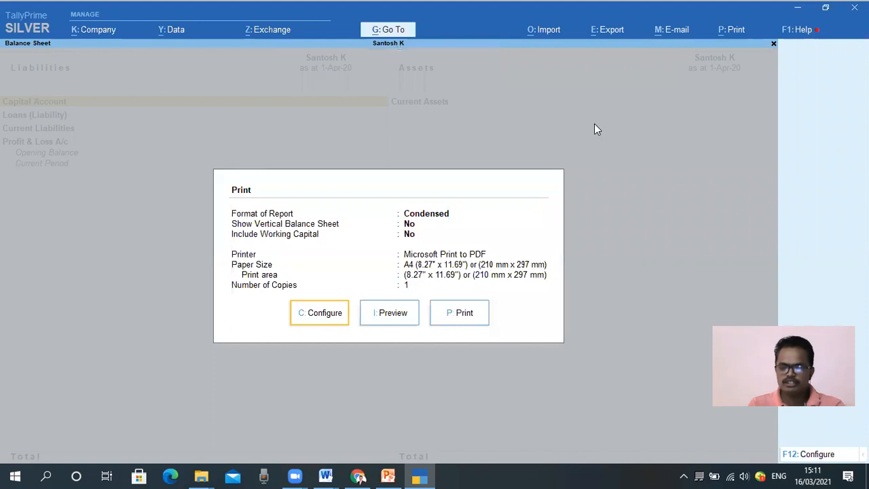
key(Escape)
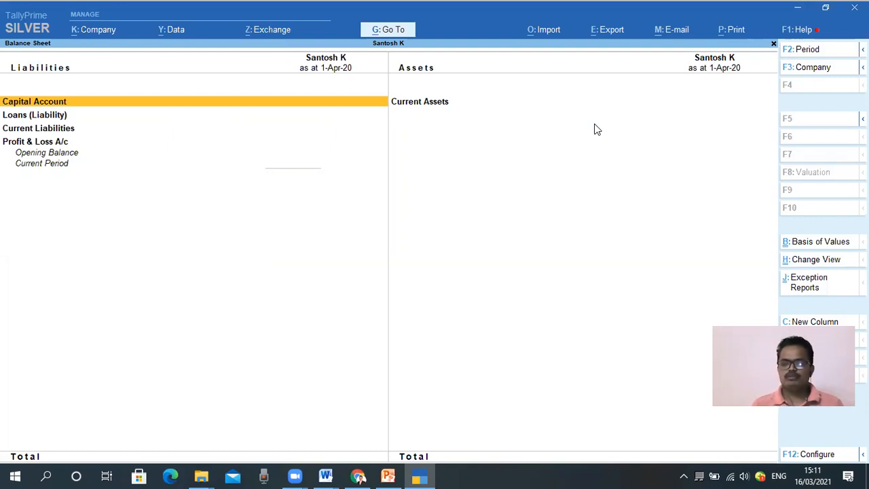
Call up printing of the Balance Sheet directly from the report, and leave it without printing.
key(ctrl)
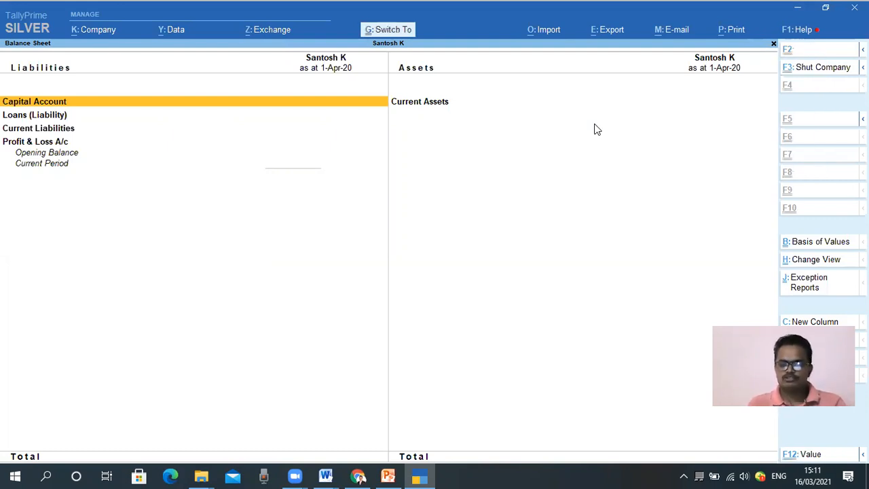
key(ctrl+p)
key(Escape)
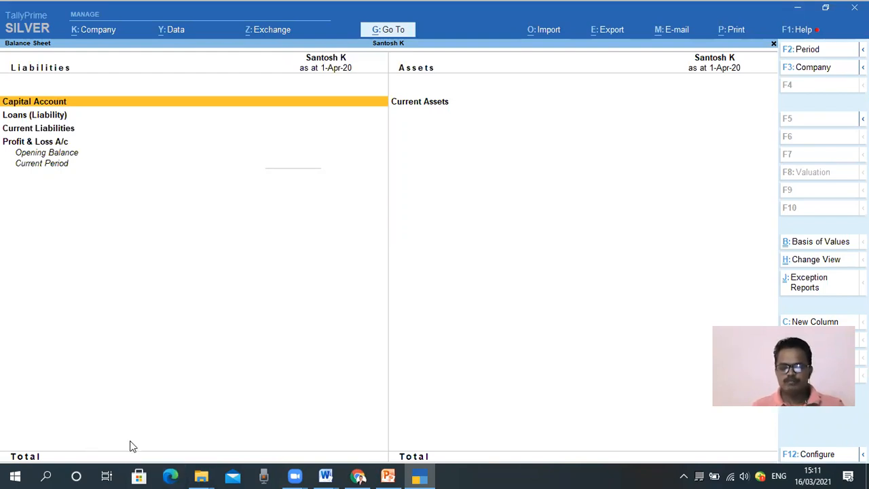
drag(5, 419, 779, 455)
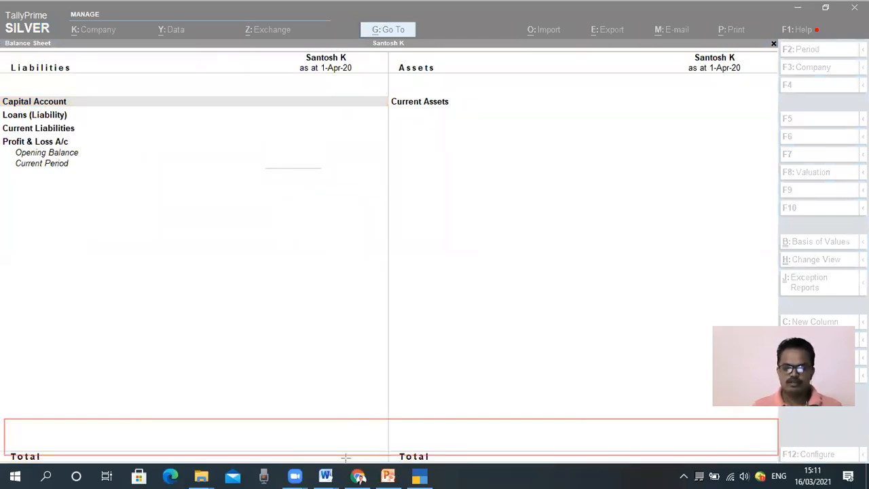
key(ctrl+z)
key(Escape)
click(278, 345)
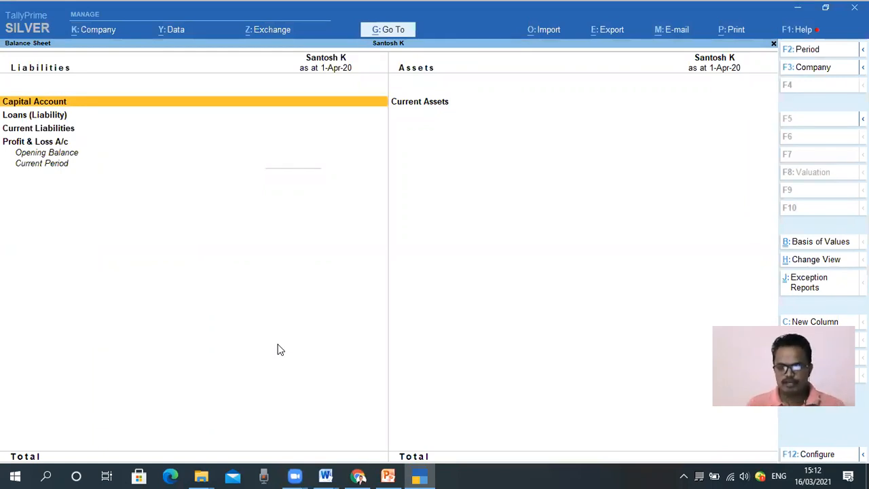
key(alt)
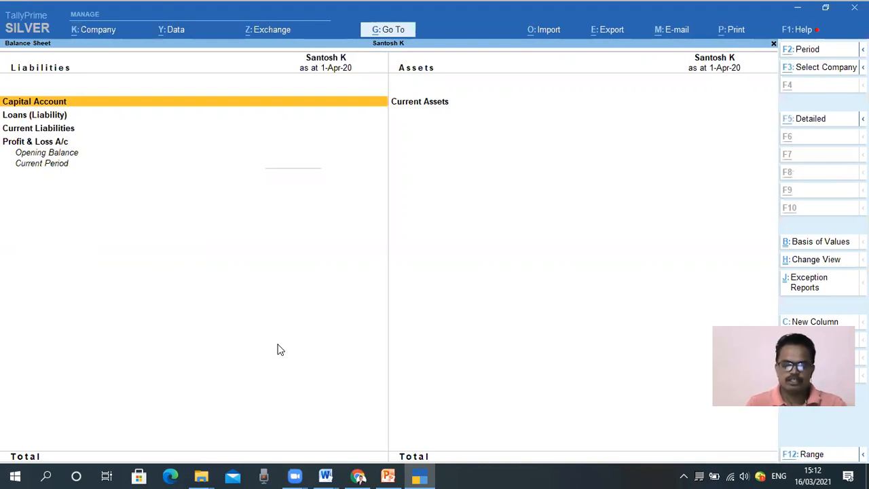
key(alt+n)
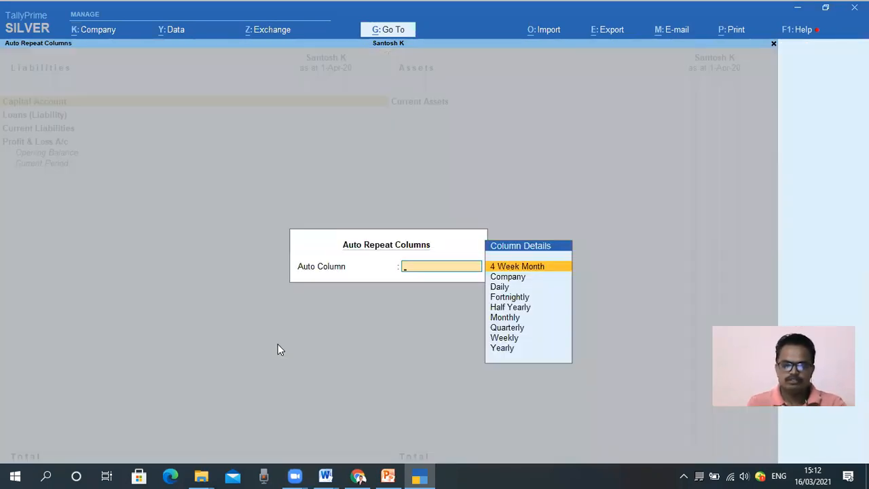
key(Escape)
Open the calculator below the Balance Sheet, compute 100*200, and close the calculator.
key(ctrl+n)
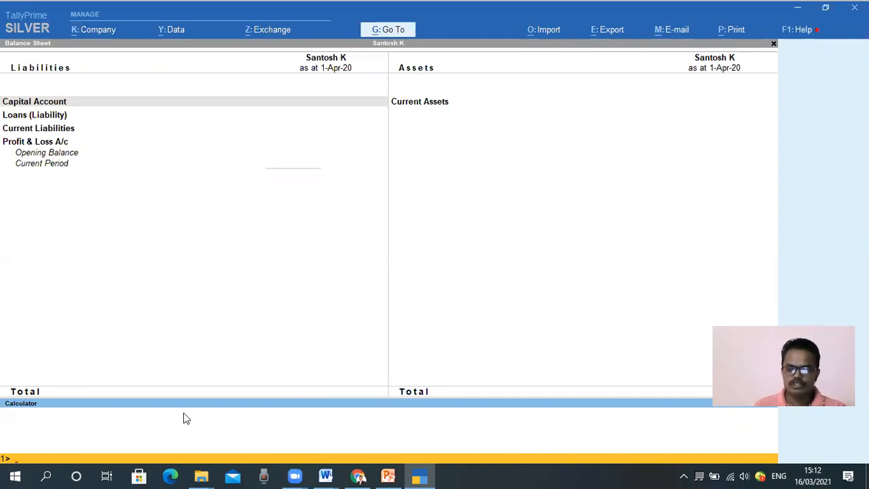
click(20, 404)
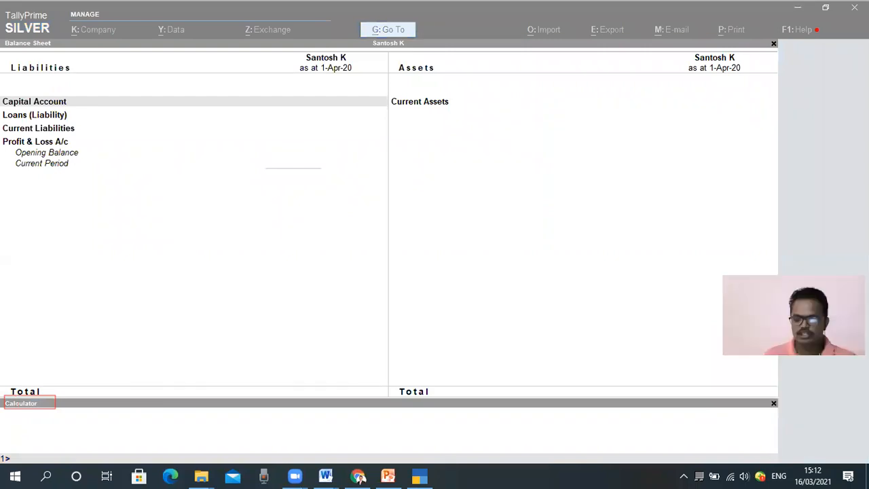
click(144, 445)
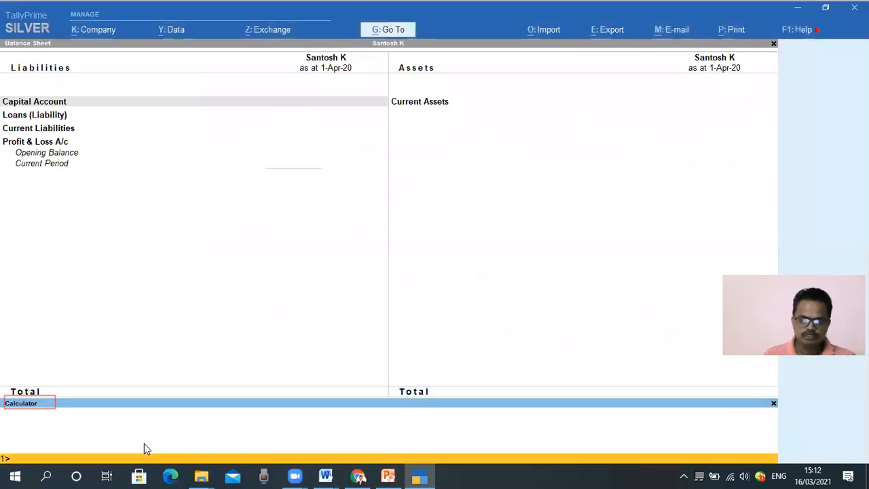
text(100/200)
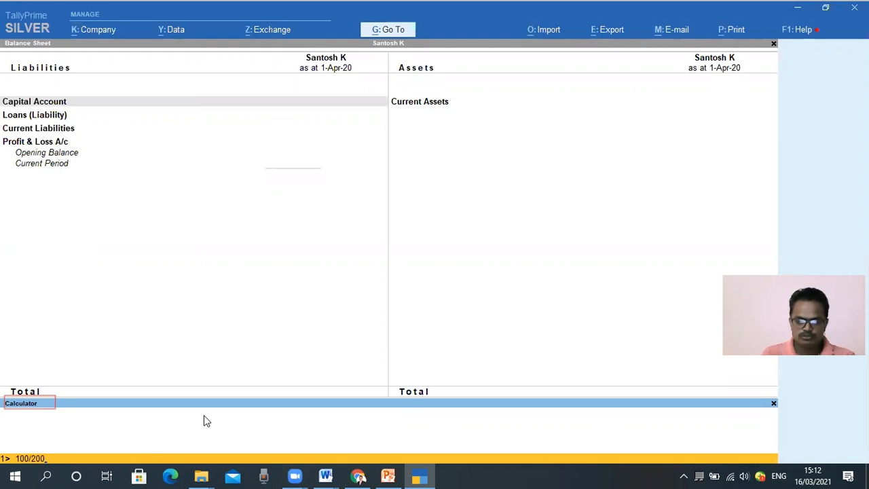
key(Return)
text(100*200)
key(Return)
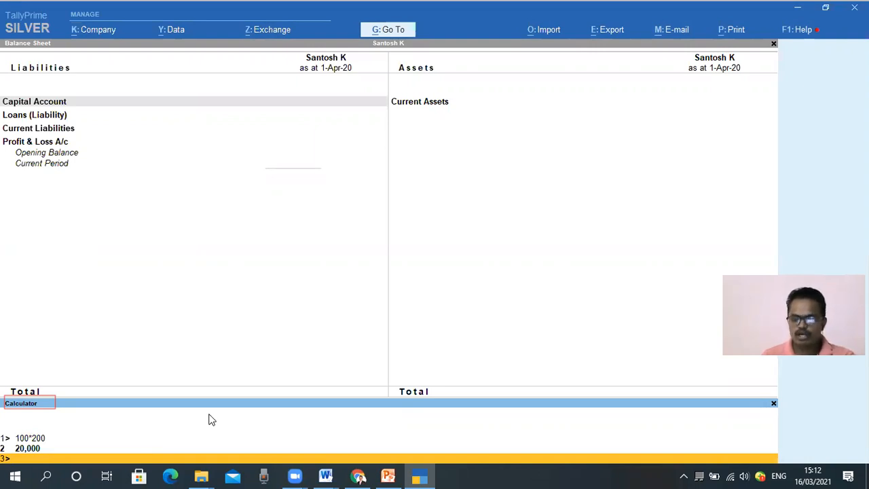
click(774, 403)
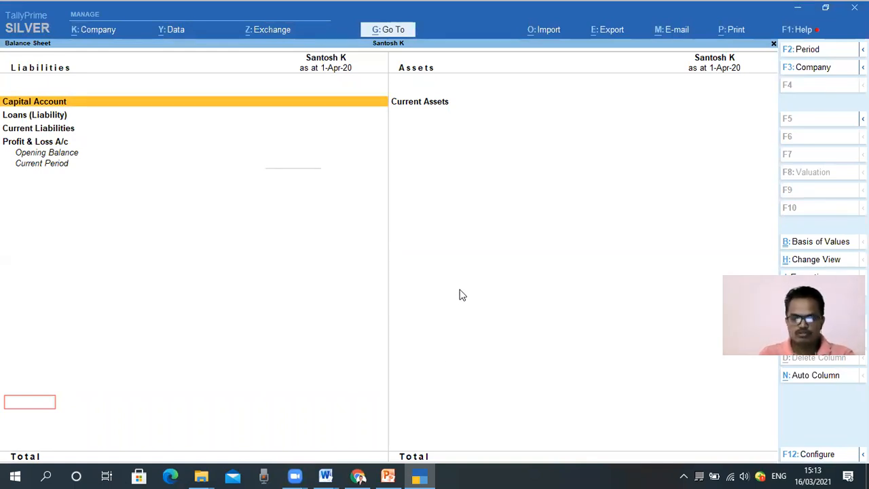
Return to the Gateway of Tally and start creating a new ledger master.
key(Escape)
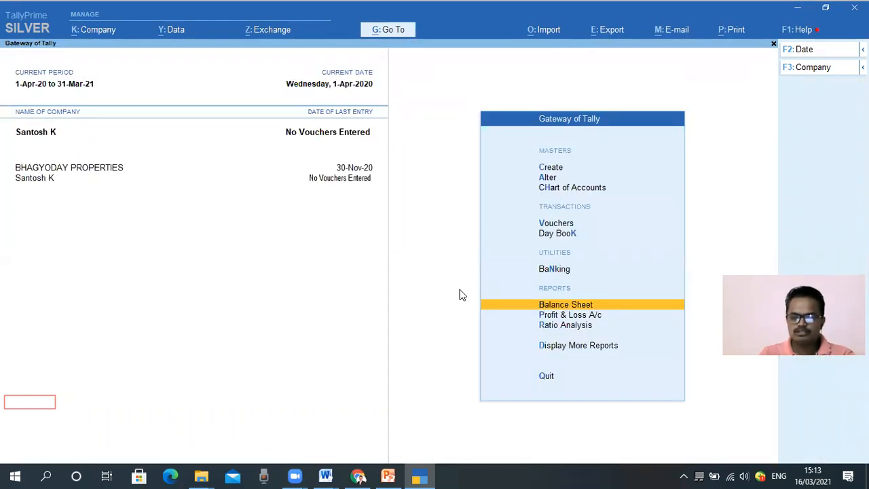
key(Up)
key(Up)
key(Up)
key(Up)
key(Up)
key(Up)
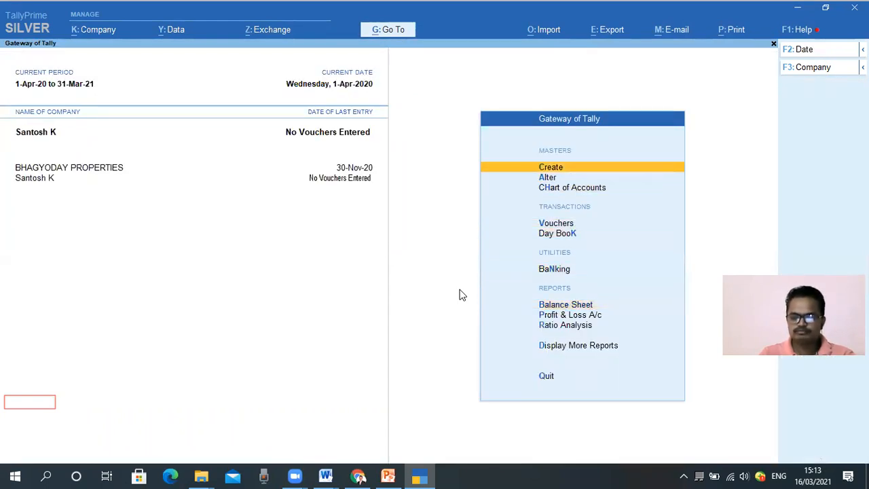
key(Return)
key(Down)
key(Return)
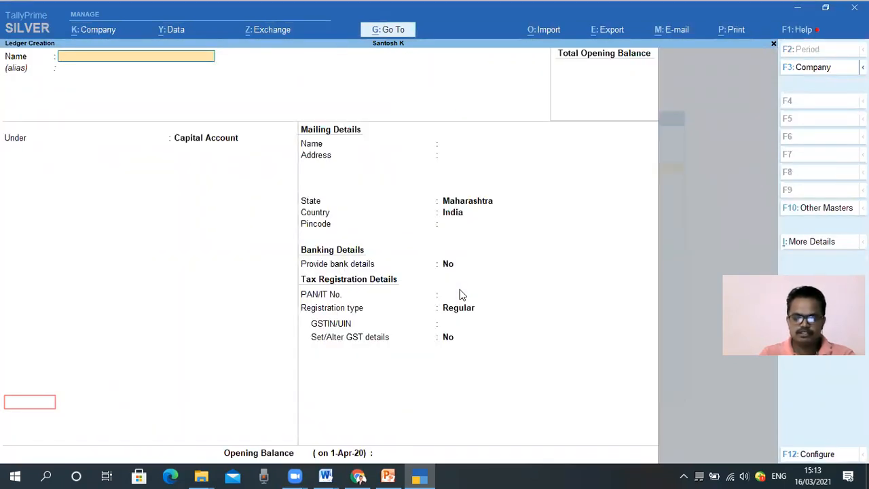
Name the ledger ABC Ltd, place it under Capital Account, and save it with the default mailing and tax details.
text(ABC Lts)
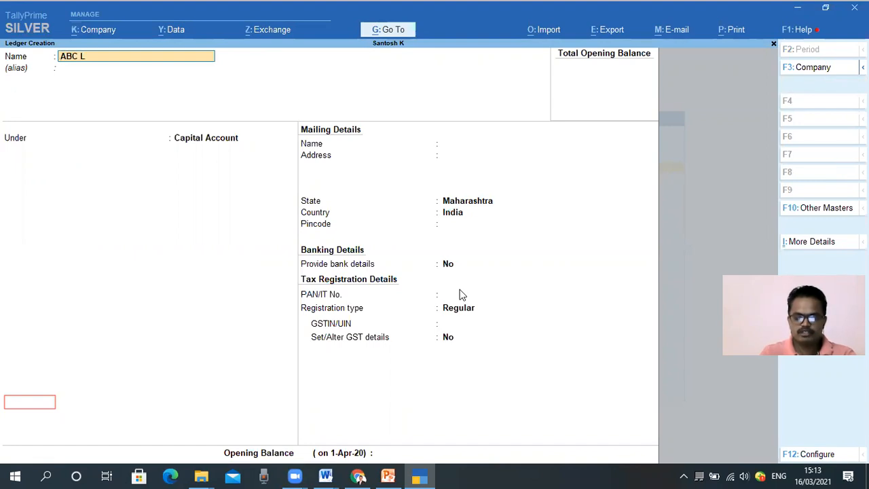
key(BackSpace)
text(d)
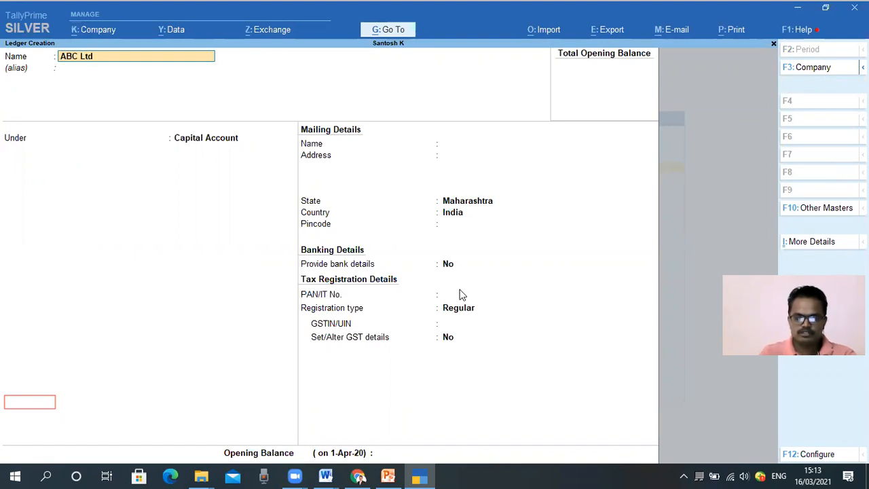
key(Return)
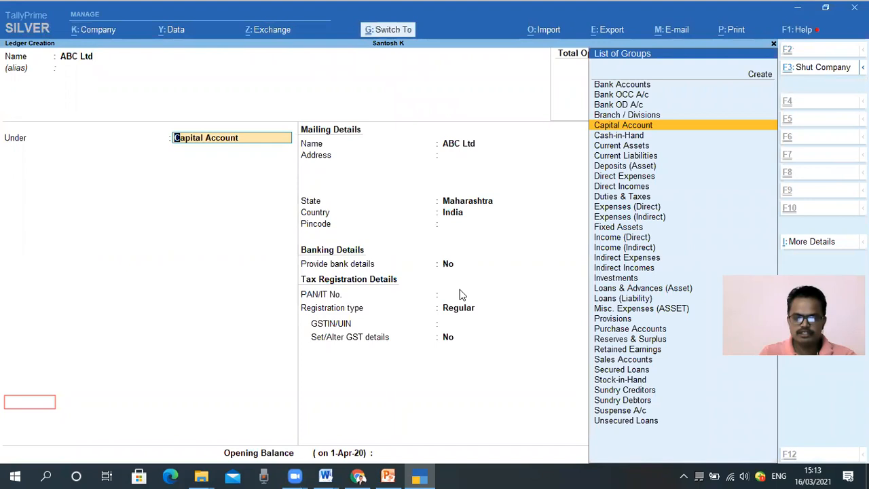
key(Return)
key(ctrl+a)
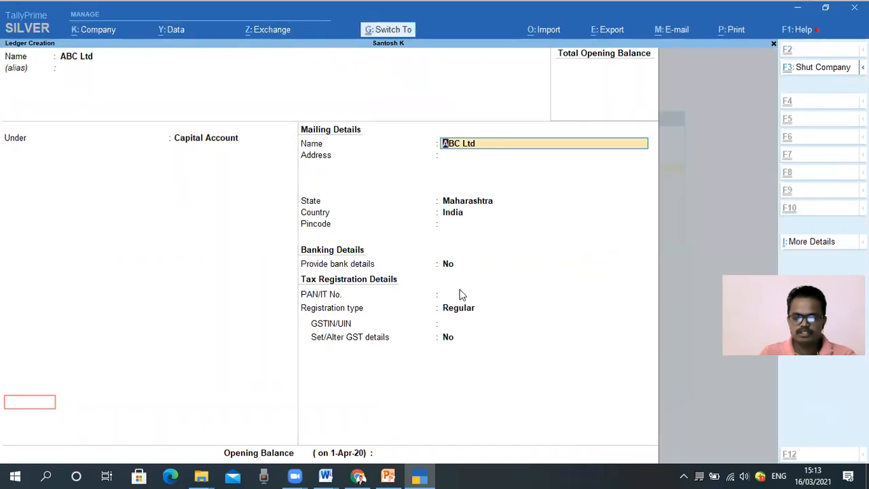
Abandon the open ledger entry without saving, check the blank Ledger Creation form once more, and return to the Gateway of Tally.
key(Escape)
key(y)
key(Up)
key(Down)
key(Return)
key(Escape)
key(Down)
key(Down)
key(Up)
key(Up)
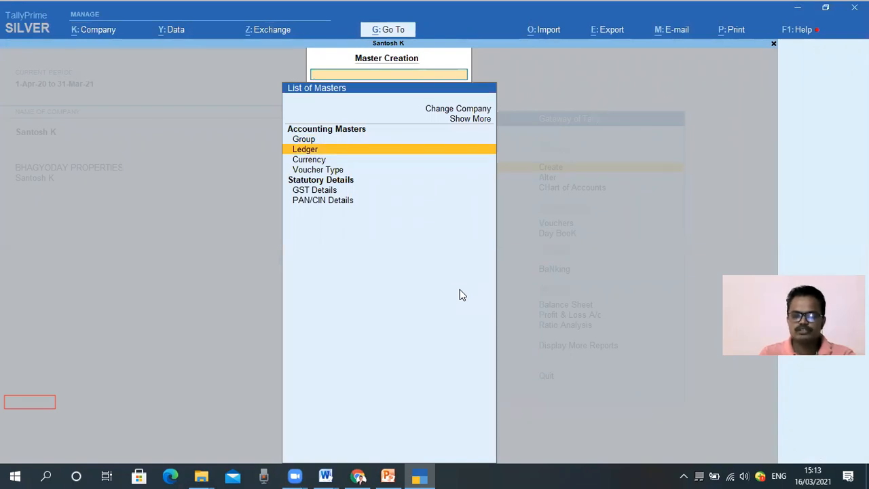
key(Escape)
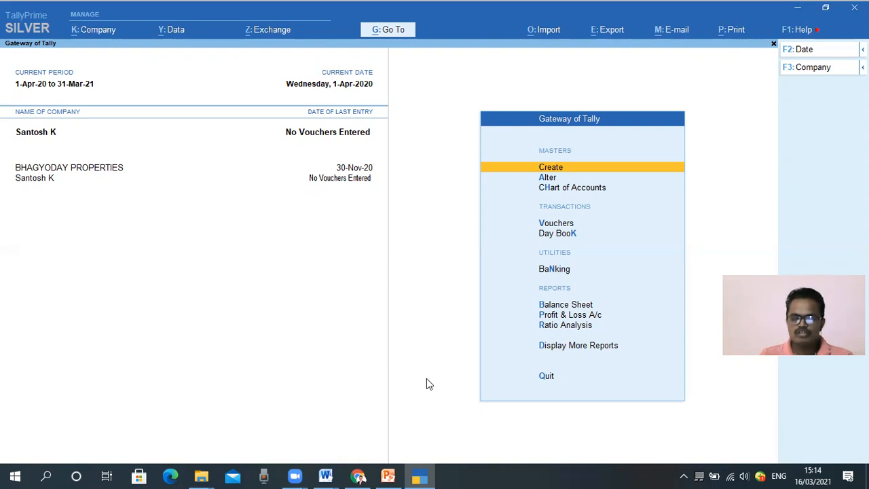
Review the Gateway of Tally entries from Create through the transactions, utilities and reports down to Quit.
key(Up)
key(Up)
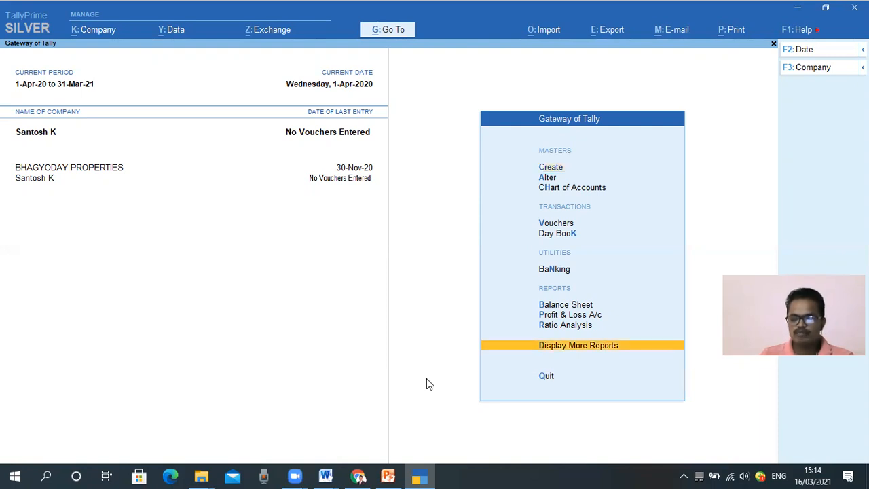
key(Down)
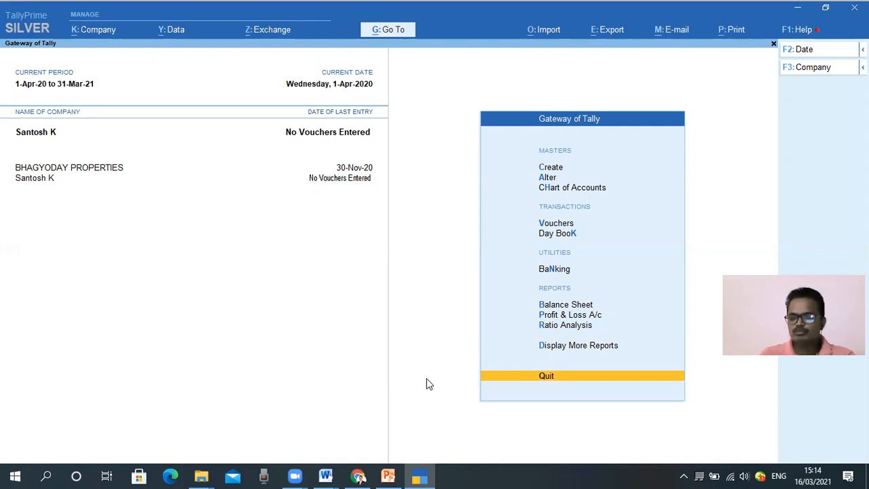
key(Up)
key(Up)
key(Up)
key(Up)
key(Up)
key(Up)
key(Up)
key(Up)
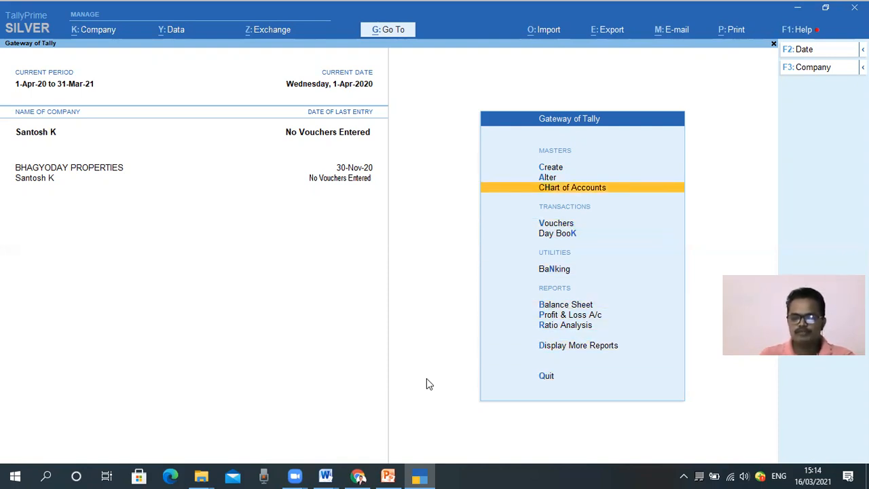
key(Up)
key(Up)
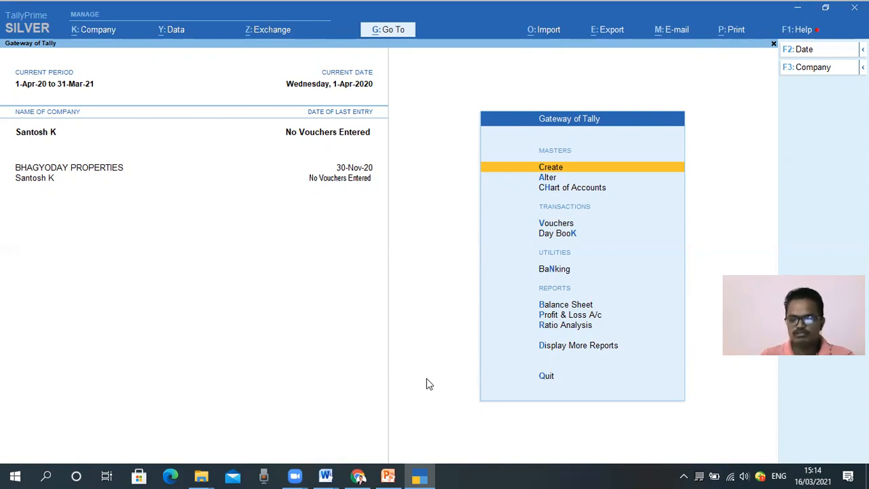
key(Down)
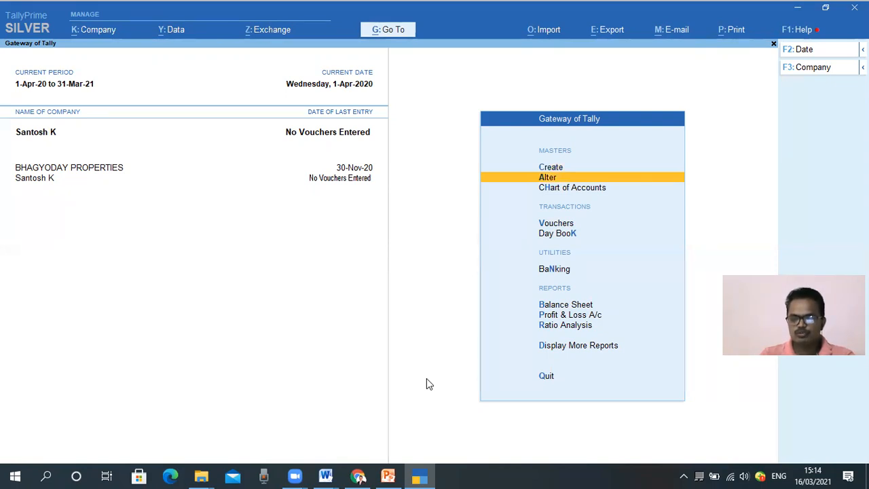
key(Down)
key(Down)
key(Up)
key(Up)
key(Up)
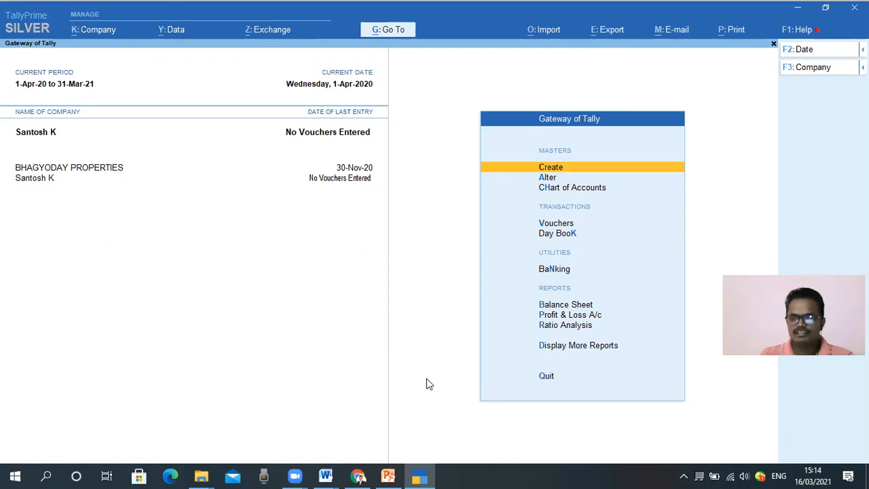
key(Up)
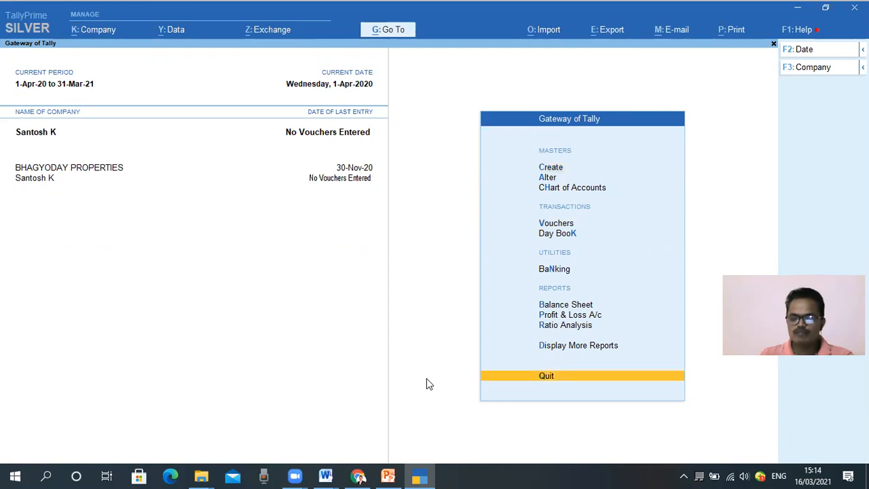
key(Down)
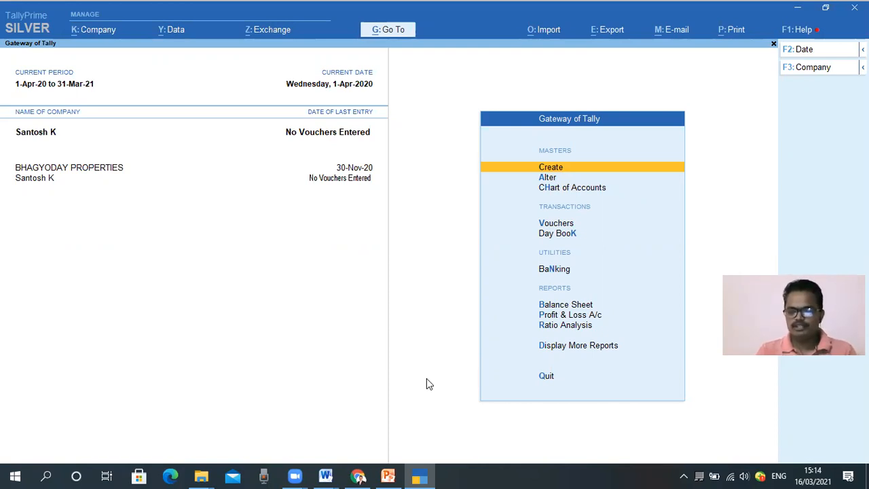
key(Up)
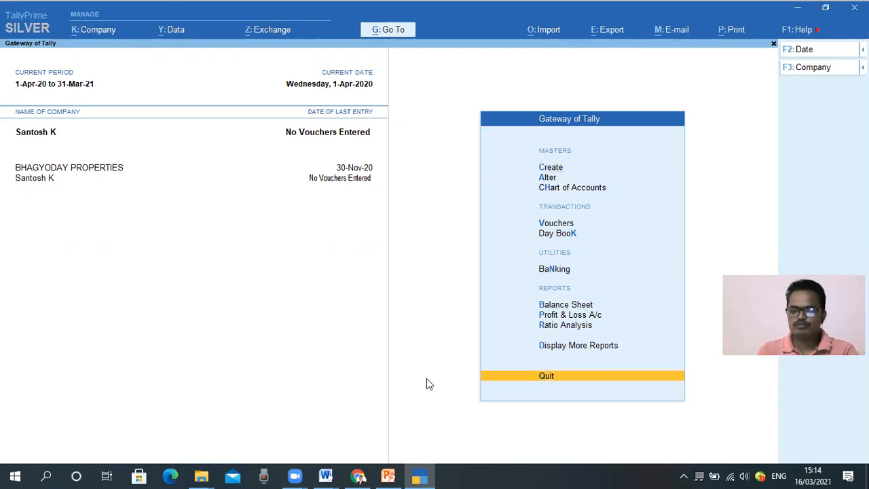
key(Down)
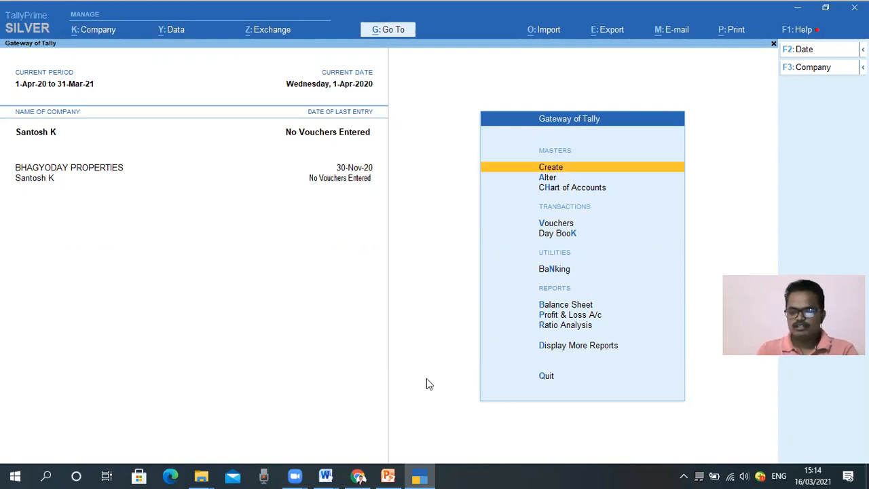
View the blank creation forms for a ledger and a group, and return to the Gateway of Tally without creating anything.
key(Return)
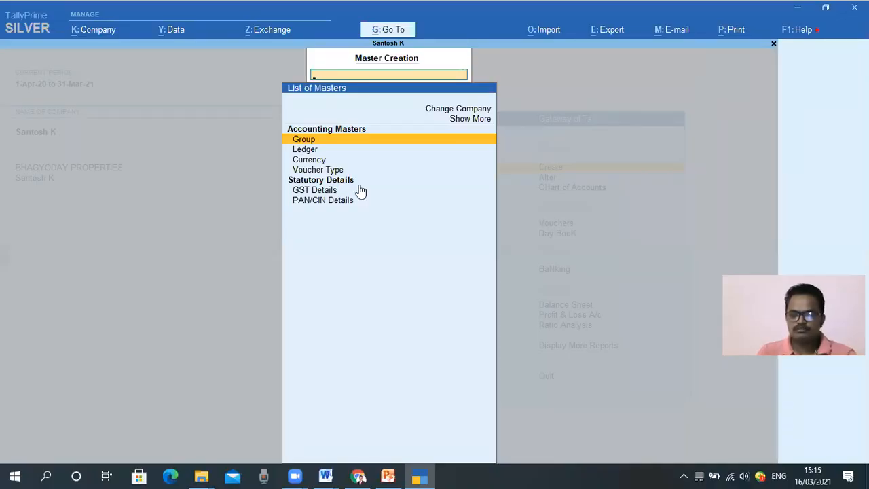
key(Down)
key(Down)
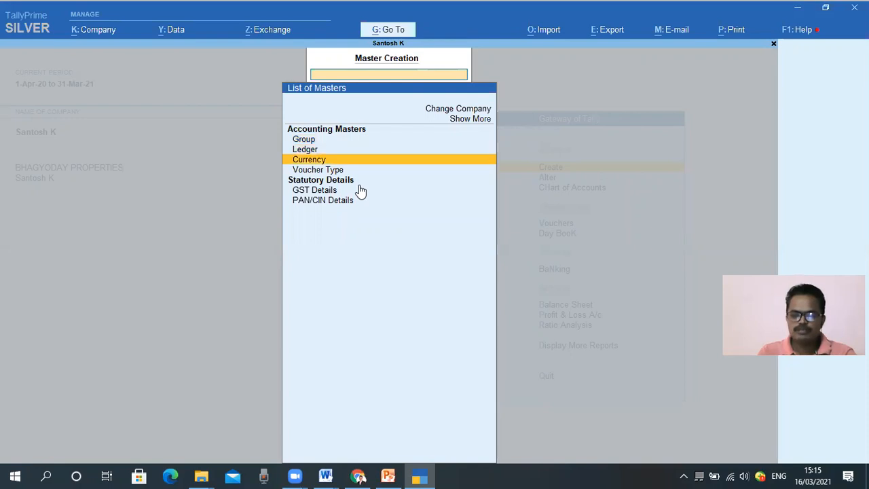
key(Up)
key(Up)
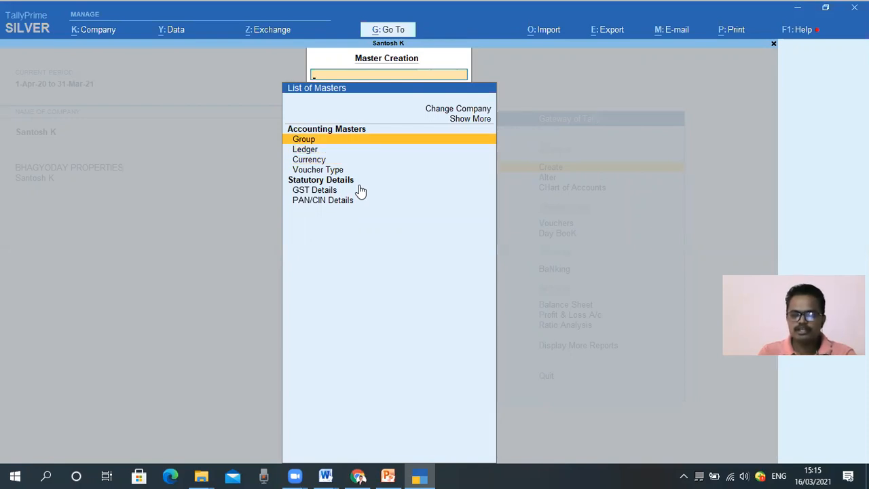
key(Down)
key(Return)
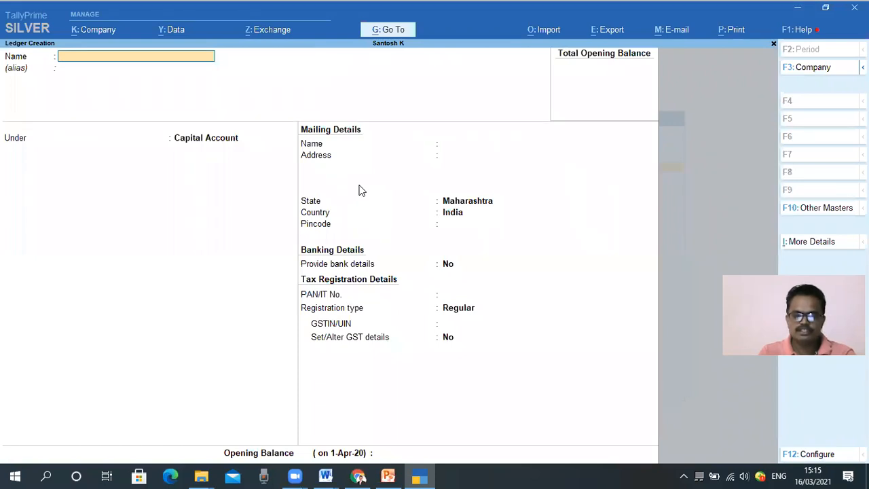
key(Escape)
key(Up)
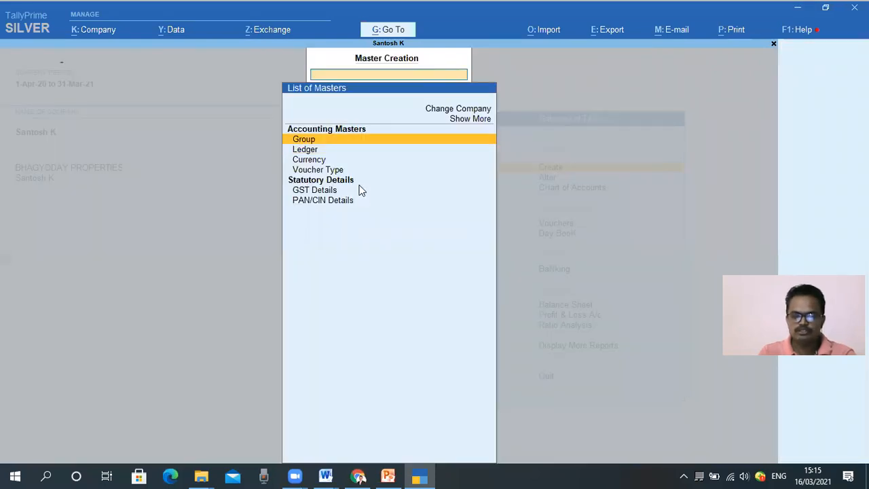
key(Return)
key(Escape)
key(Escape)
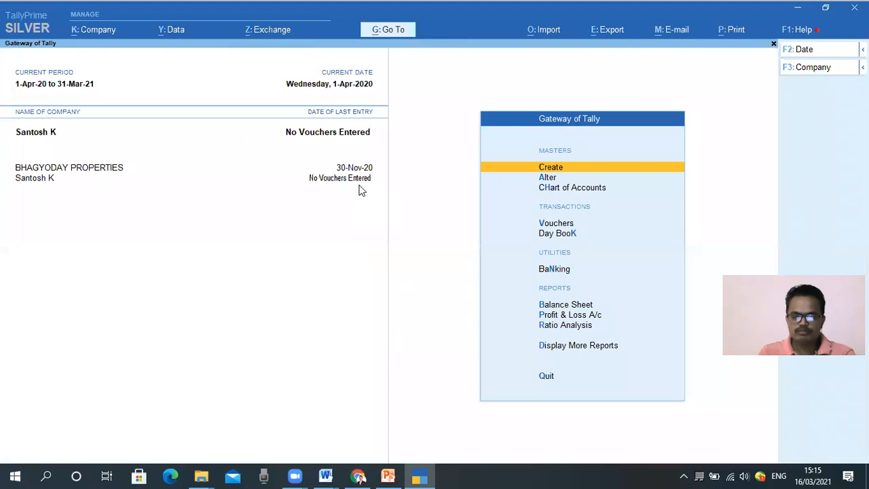
Open the list of masters for creation and examine its Accounting Masters and Statutory Details sections.
key(Return)
key(Down)
key(Down)
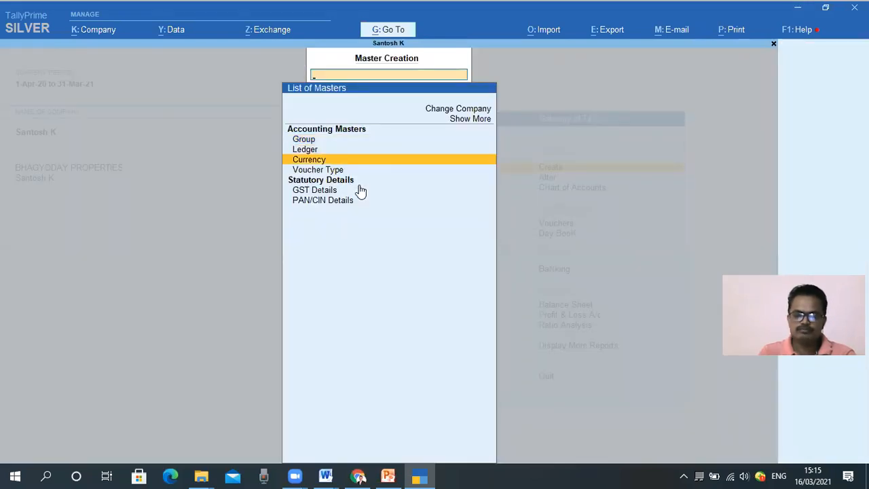
key(Down)
key(Down)
key(Down)
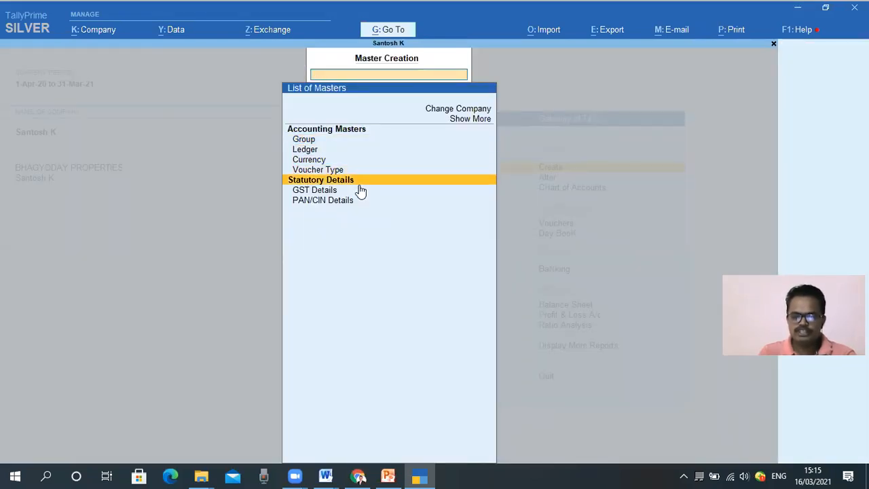
key(Up)
key(Up)
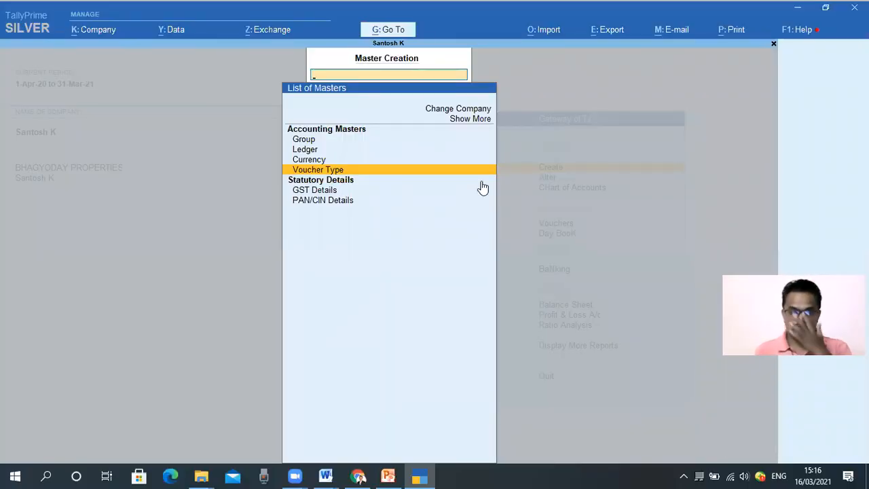
Expand the list of masters to show more entries as well as the inactive masters.
key(Up)
key(Up)
key(Up)
key(Up)
key(Up)
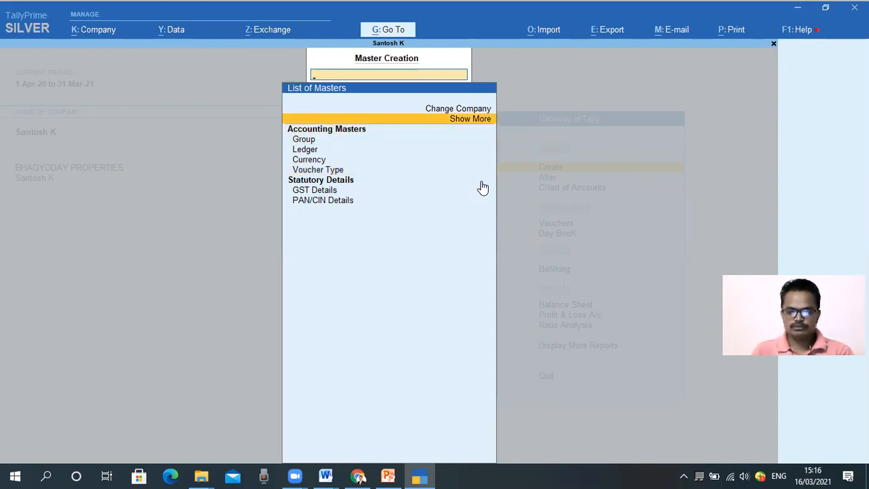
key(Return)
key(Down)
key(Down)
key(Up)
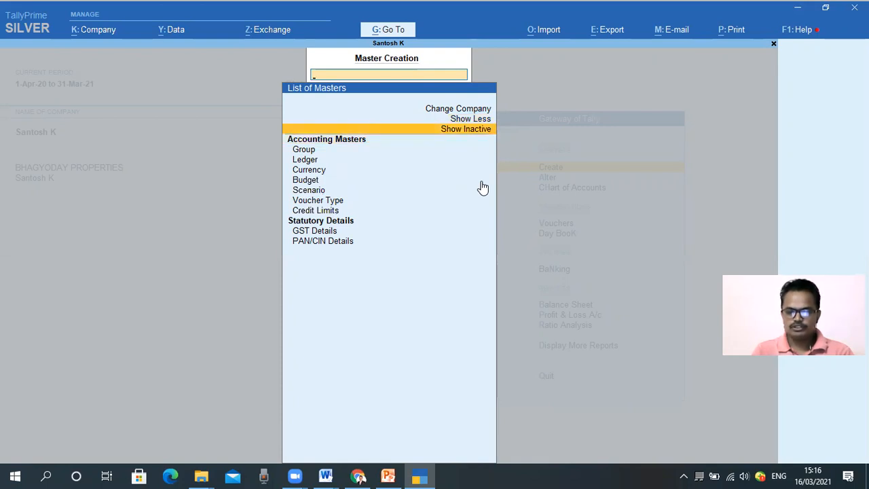
key(Return)
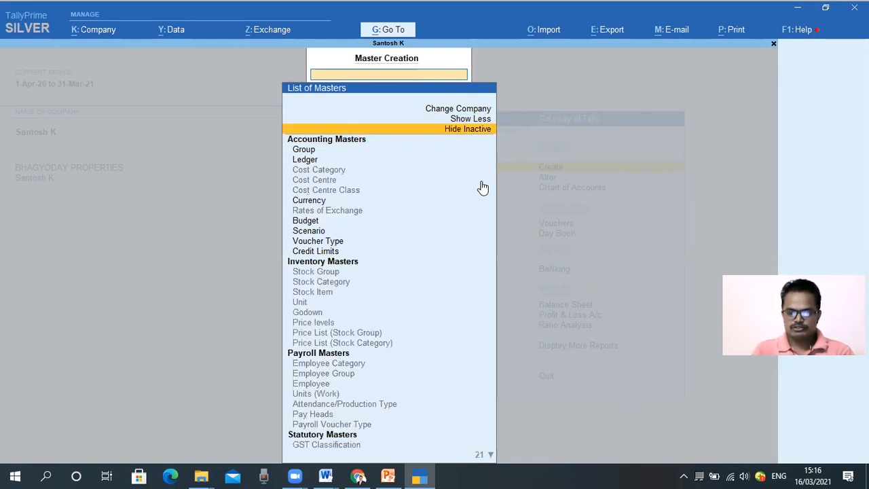
Look through the full list of accounting, inventory, payroll and statutory masters, and return to its beginning.
key(Down)
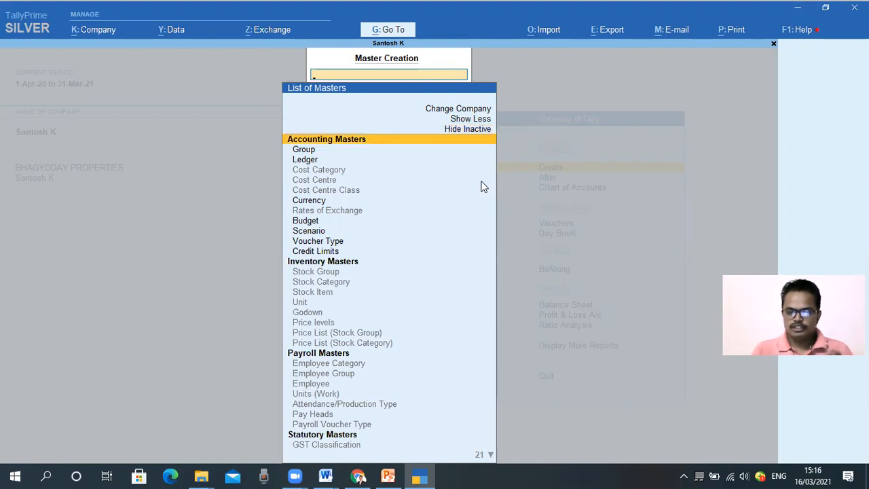
key(Down)
key(Down)
key(Down)
key(Down)
key(Down)
key(Down)
key(Down)
key(Down)
key(Down)
key(Down)
key(Down)
key(Down)
key(Down)
key(Down)
key(Down)
key(Down)
key(Down)
key(Down)
key(Down)
key(Down)
key(Down)
key(Down)
key(Down)
key(Down)
key(Down)
key(Down)
key(Down)
key(Down)
key(Down)
key(Down)
key(Down)
key(Down)
key(Down)
key(Down)
key(Down)
key(Down)
key(Down)
key(Down)
key(Down)
key(Down)
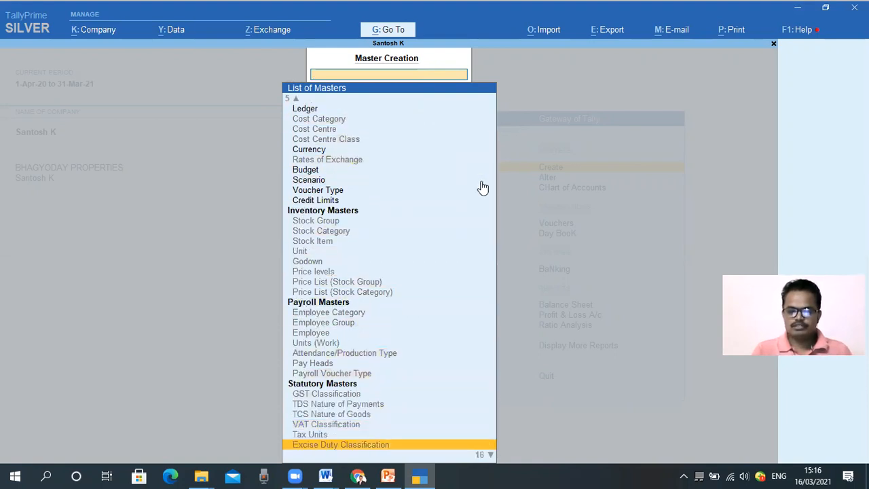
key(Up)
key(Down)
key(Up)
key(Up)
key(Up)
key(Up)
key(Up)
key(Up)
key(Up)
key(Up)
key(Up)
key(Up)
key(Up)
key(Up)
key(Up)
key(Up)
key(Up)
key(Up)
key(Up)
key(Up)
key(Up)
key(Up)
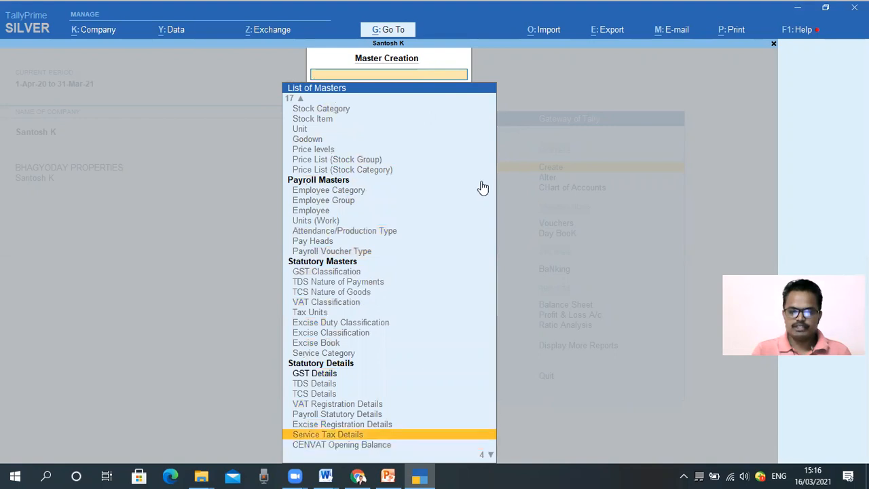
key(Up)
key(Up)
key(Up)
key(Up)
key(Up)
key(Up)
key(Up)
key(Up)
key(Up)
key(Up)
key(Up)
key(Up)
key(Up)
key(Up)
key(Up)
key(Up)
key(Up)
key(Up)
key(Up)
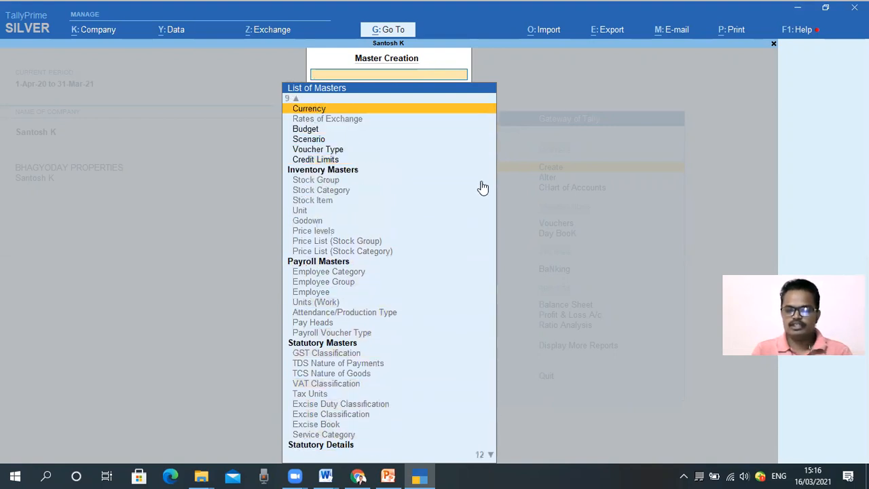
key(Down)
key(Down)
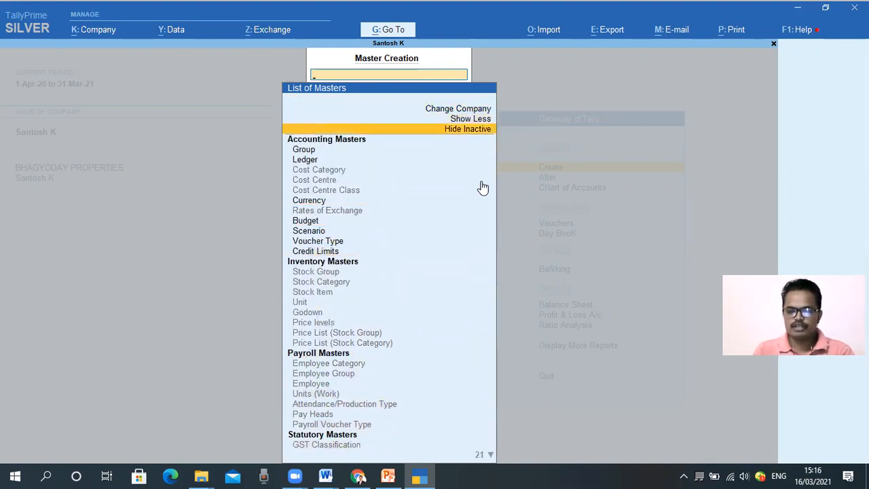
Hide the inactive masters and reduce the list of masters to its short form.
key(Return)
key(Up)
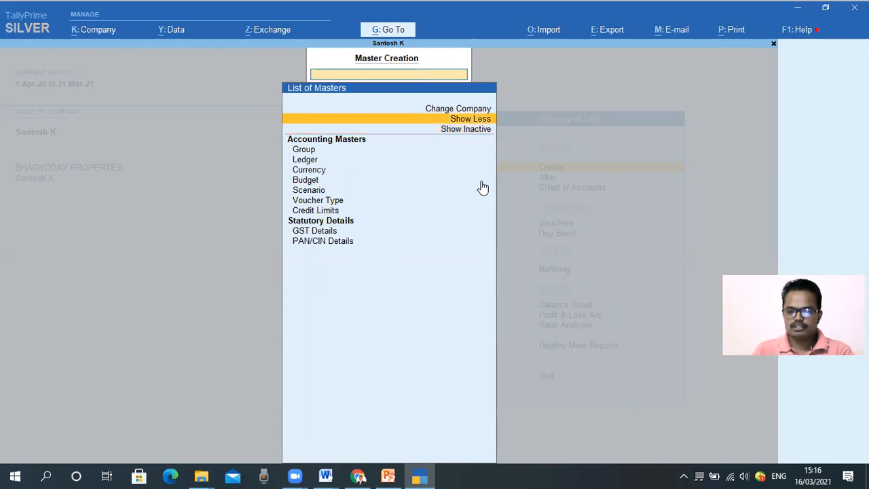
key(Return)
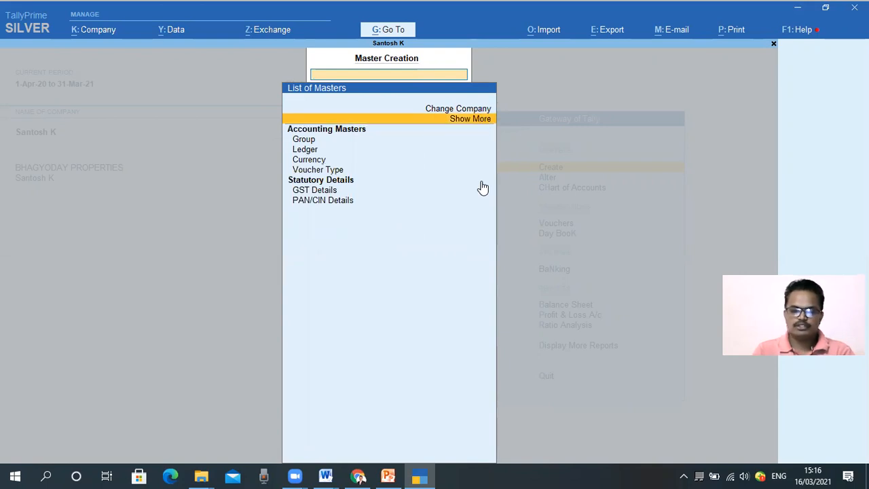
View the company choices under Change Company without switching, and return to the Gateway of Tally at Alter.
key(Up)
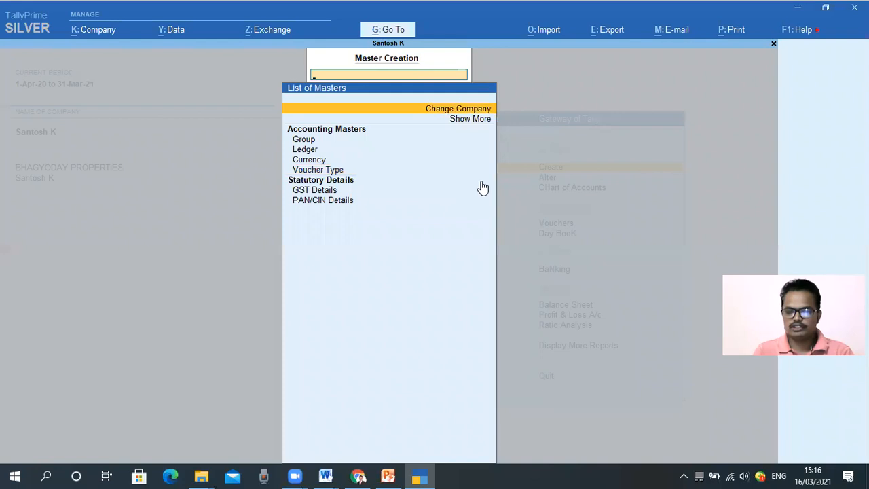
key(Return)
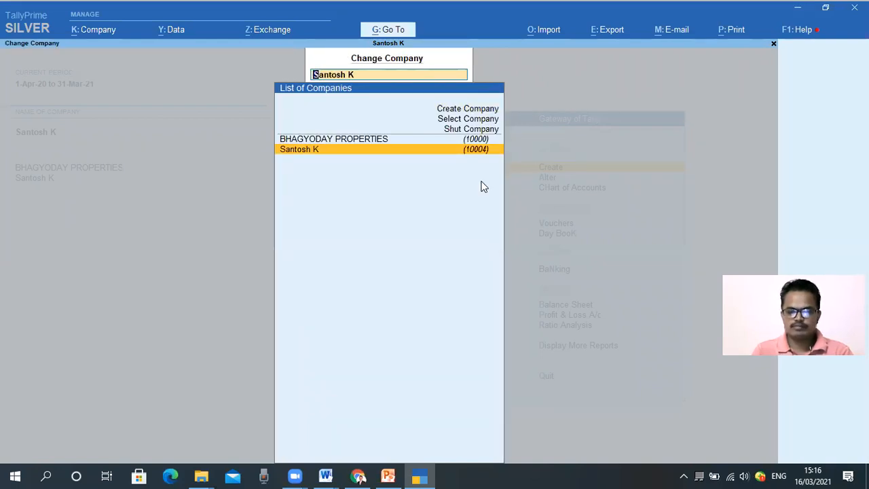
key(Escape)
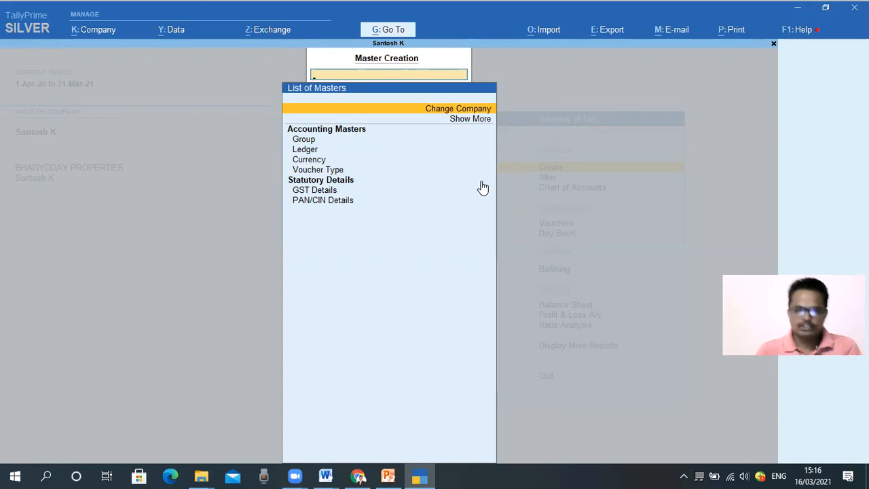
key(Escape)
key(Down)
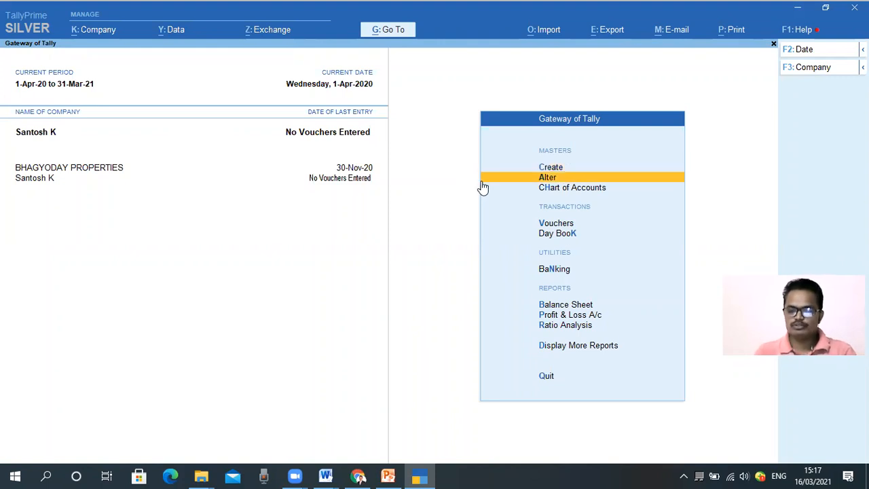
Look through the accounting masters available for alteration, such as Group, Ledger, Currency and Voucher Type, and return to the Gateway of Tally.
key(Return)
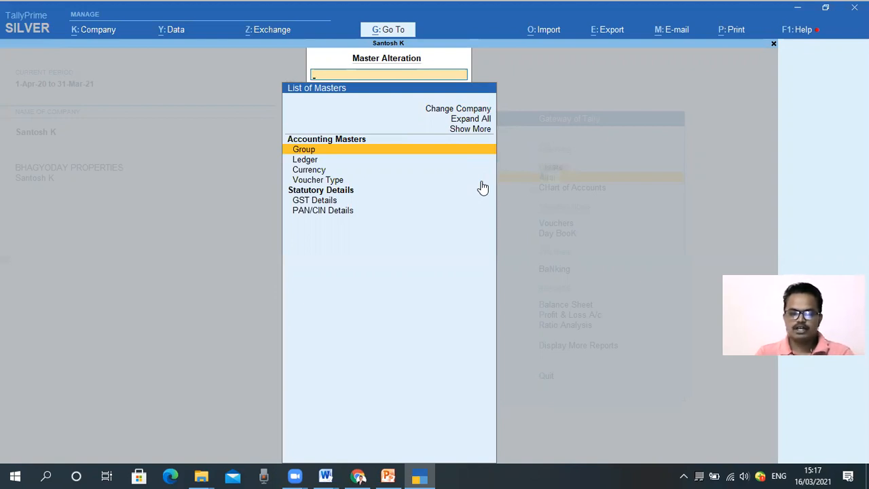
key(Down)
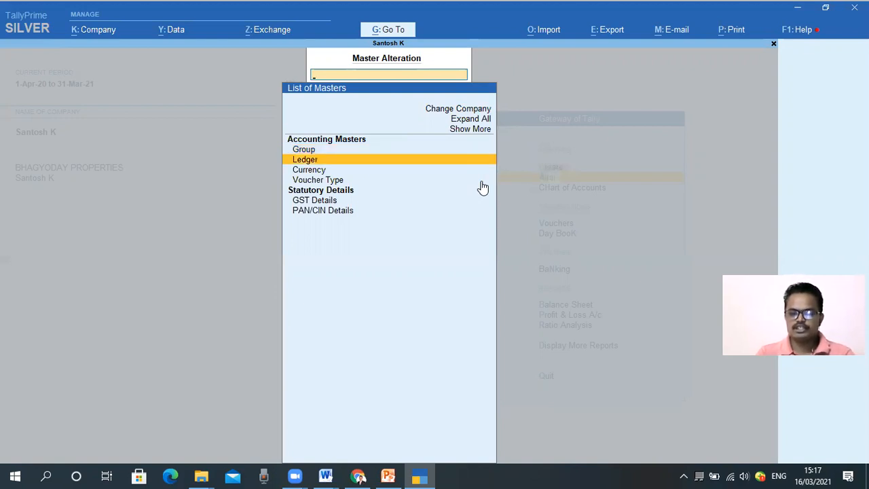
key(Down)
key(Down)
key(Up)
key(Up)
key(Up)
key(Down)
key(Down)
key(Down)
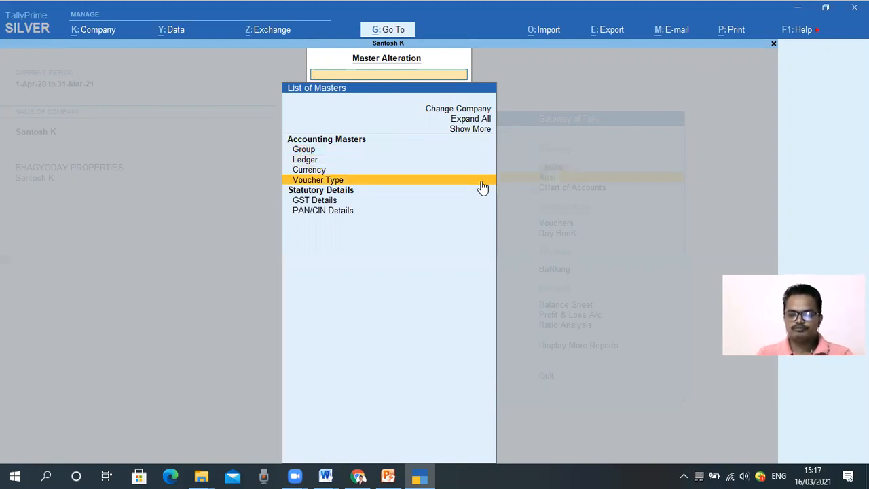
key(Escape)
Open the list of groups from the Chart of Accounts.
key(Down)
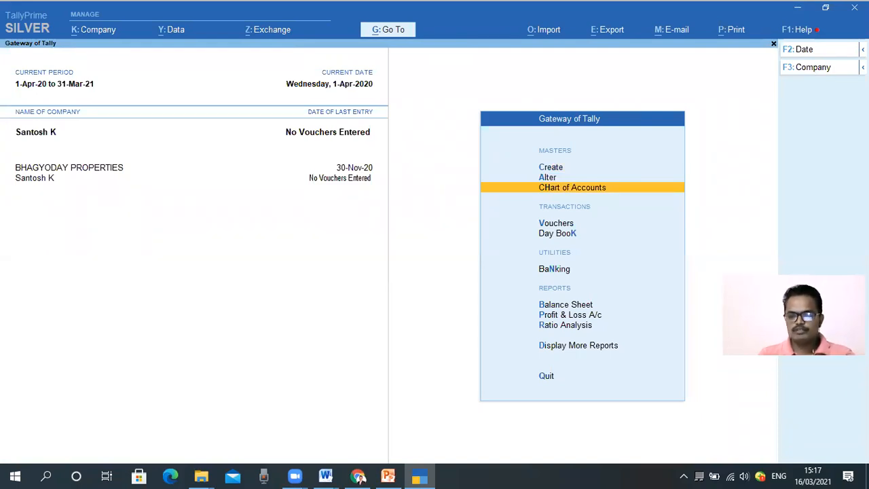
key(Return)
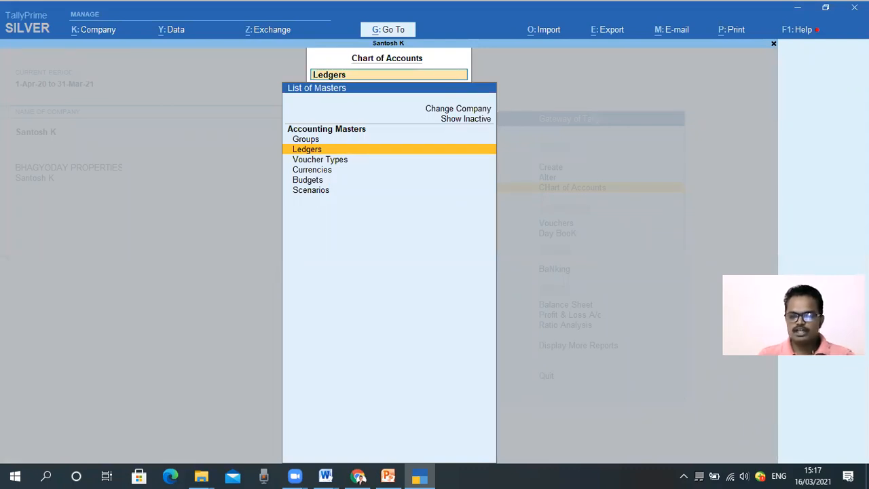
key(Down)
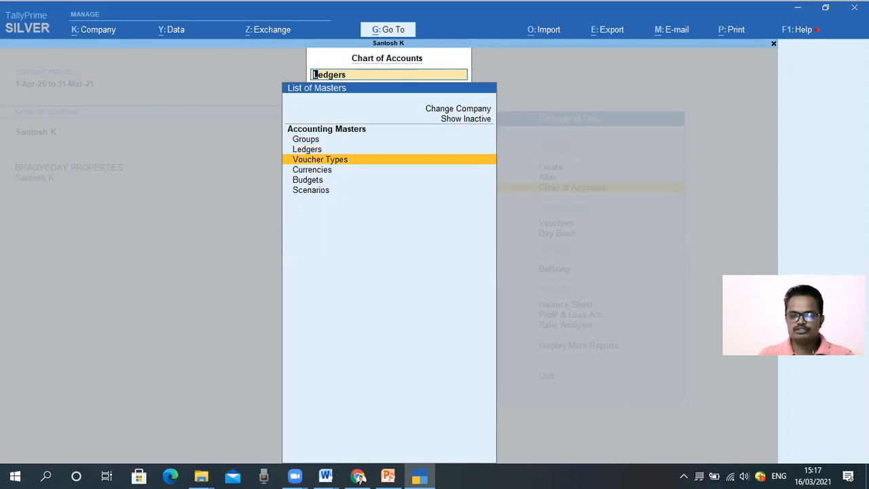
key(Up)
key(Up)
key(Down)
key(Up)
key(Return)
Look through the whole list of groups and return to Branch / Divisions at its beginning.
key(Down)
key(Down)
key(Down)
key(Down)
key(Down)
key(Down)
key(Down)
key(Down)
key(Down)
key(Down)
key(Down)
key(Down)
key(Down)
key(Down)
key(Down)
key(Down)
key(Down)
key(Down)
key(Down)
key(Down)
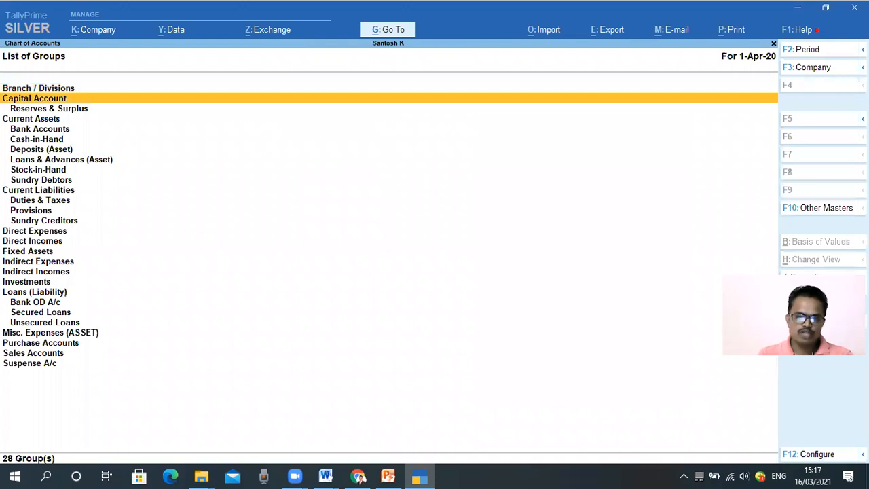
key(Up)
key(Up)
key(Up)
key(Up)
key(Up)
key(Up)
key(Up)
key(Up)
key(Up)
key(Up)
key(Up)
key(Up)
key(Up)
key(Up)
key(Up)
key(Up)
key(Up)
key(Up)
key(Up)
key(Up)
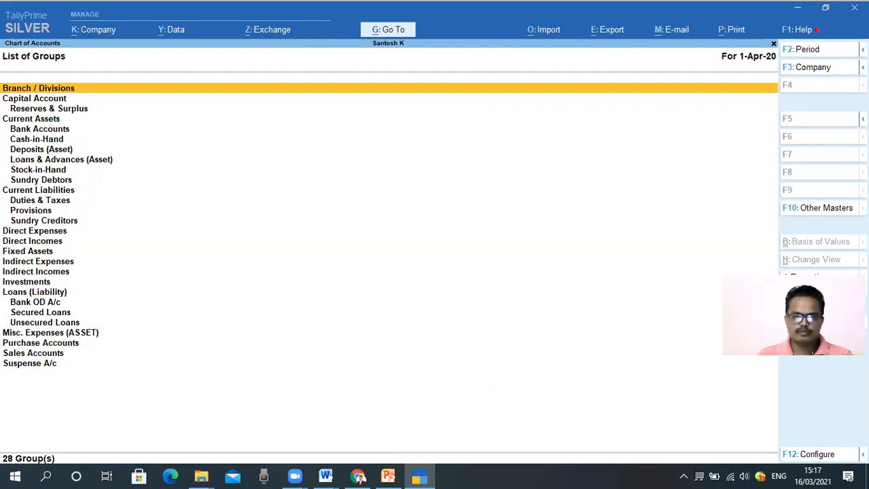
Go through the groups one by one from Capital Account to Stock-in-Hand.
key(Down)
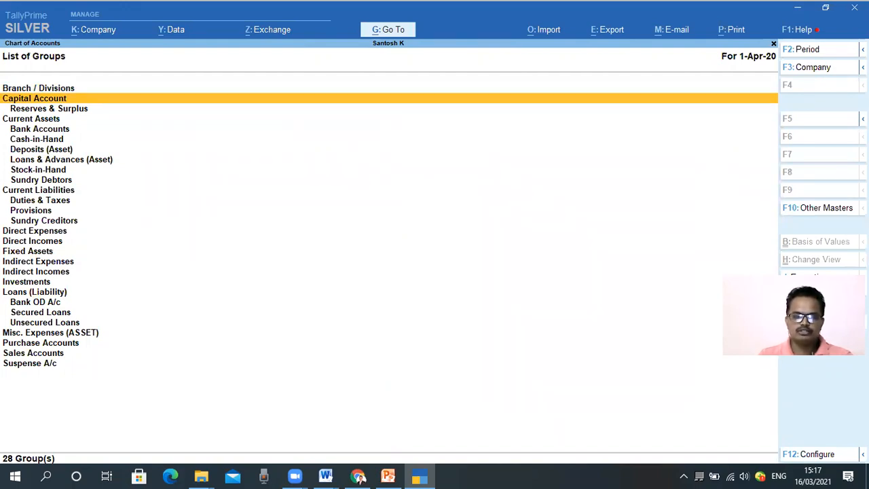
key(Down)
key(Down)
key(Down)
key(Down)
key(Down)
key(Down)
key(Down)
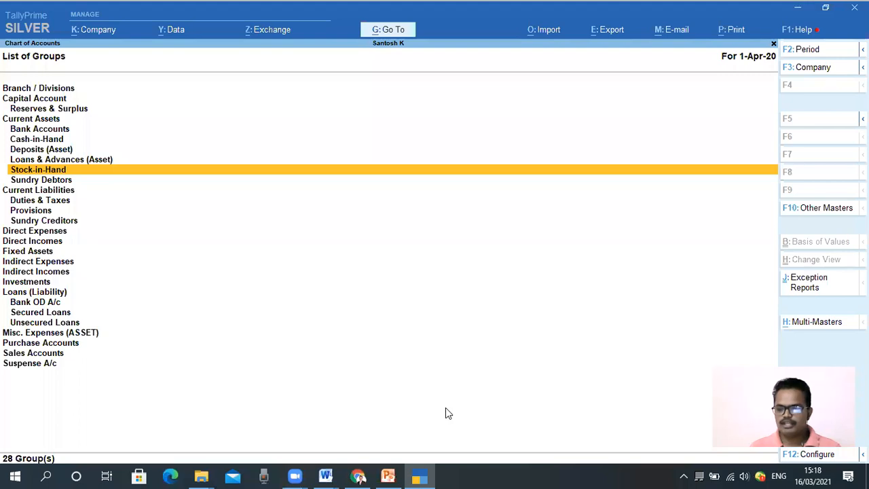
drag(772, 307, 868, 344)
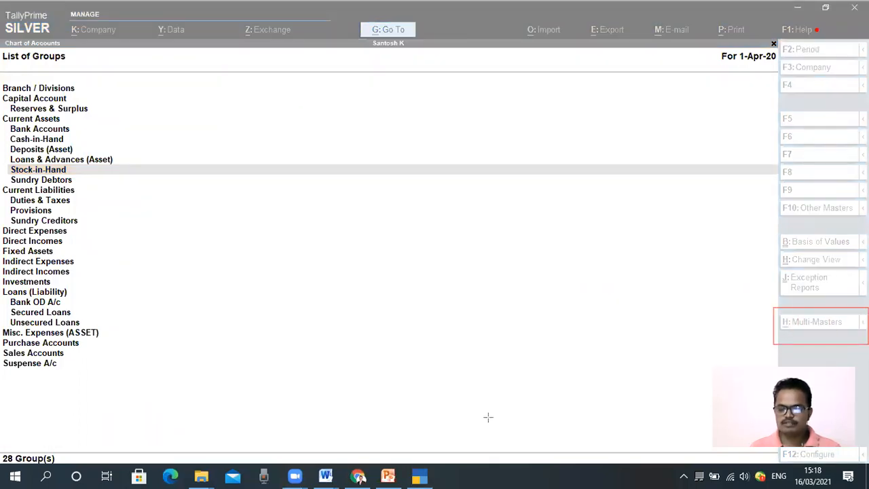
click(579, 413)
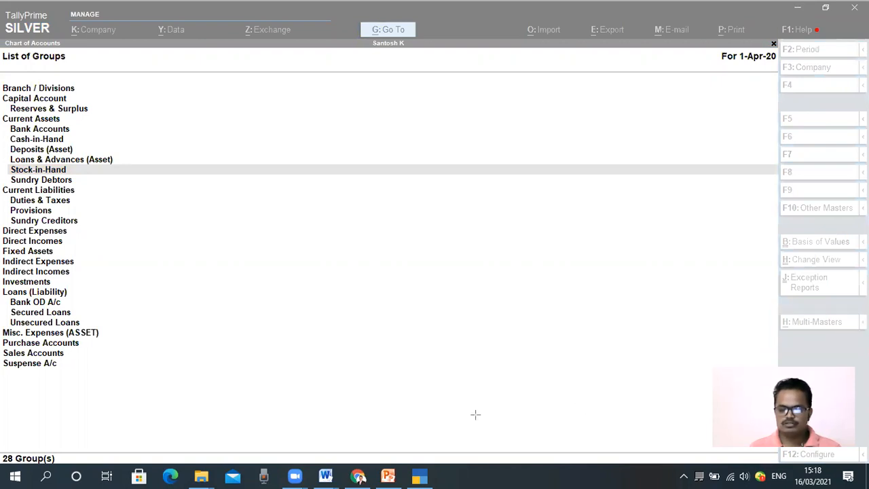
click(304, 385)
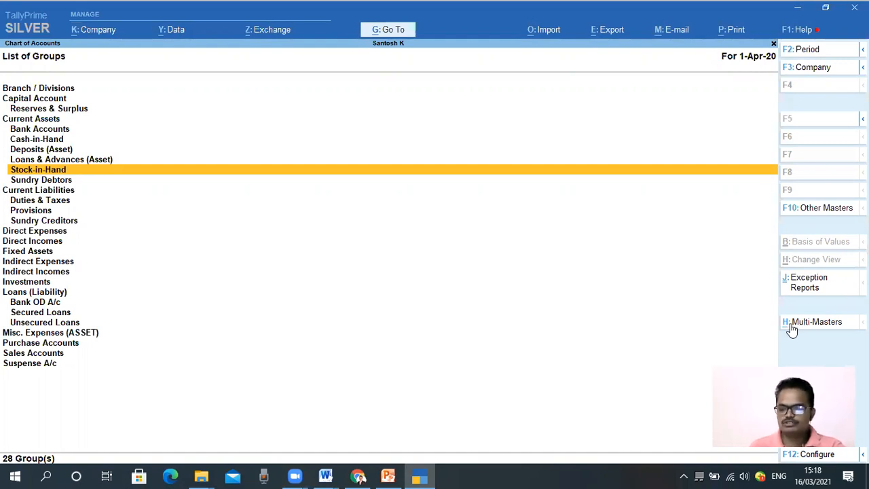
View the Multi-Masters choices for groups and open Multi Create.
click(818, 323)
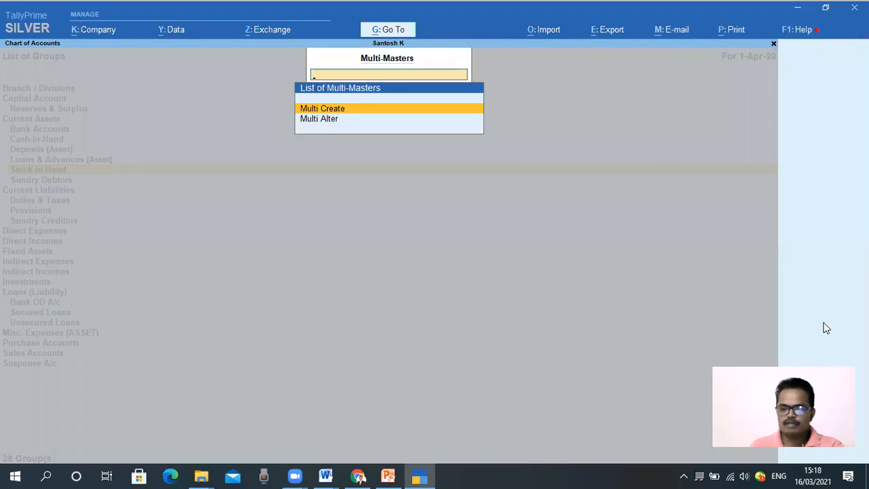
key(Down)
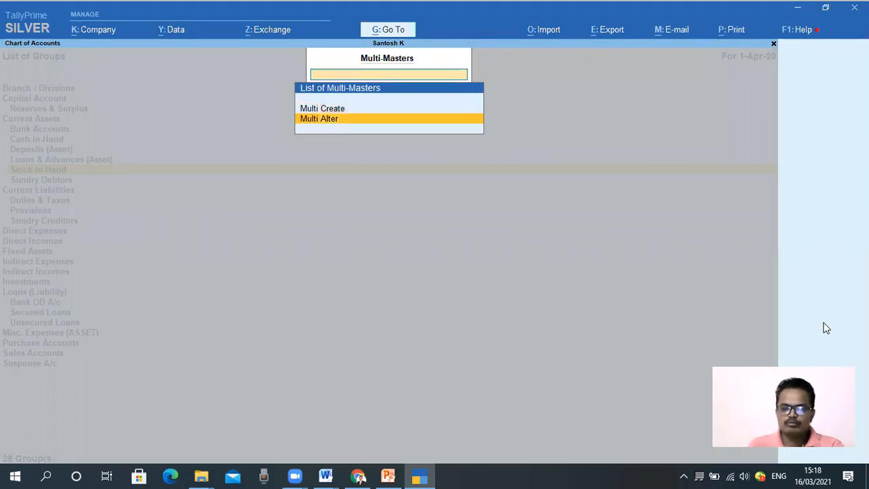
key(Up)
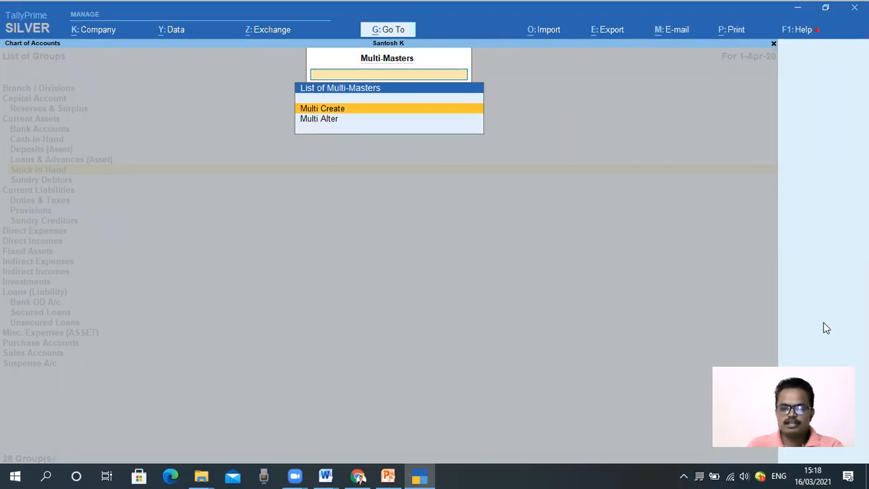
key(Return)
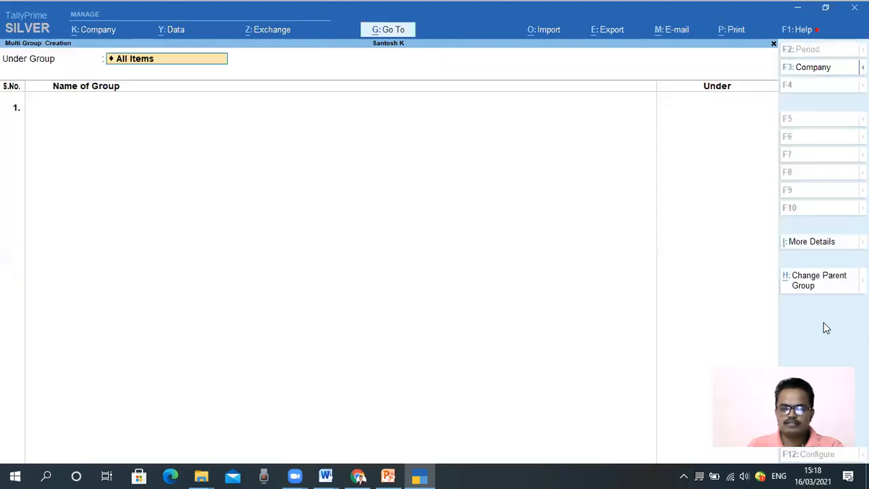
Enter group A under Bank Accounts and start a second group B in Multi Group Creation, and leave without saving.
key(Return)
text(A)
key(Return)
key(Return)
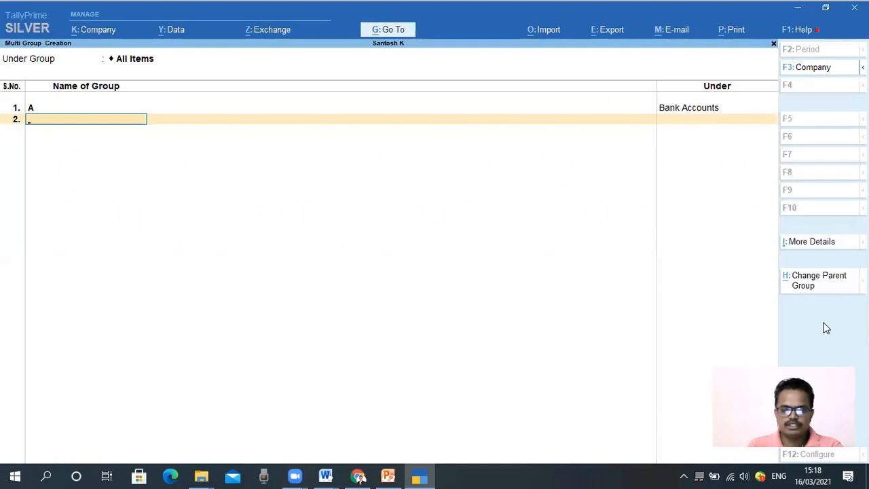
text(B)
key(Return)
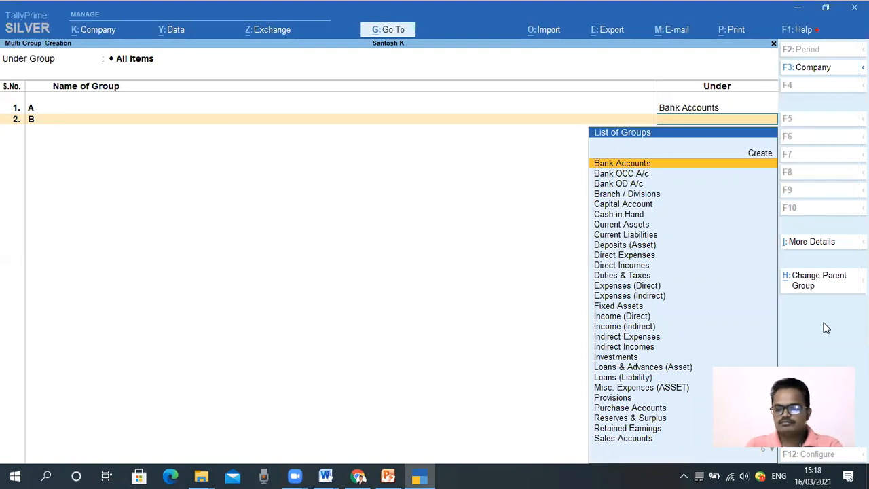
key(ctrl+q)
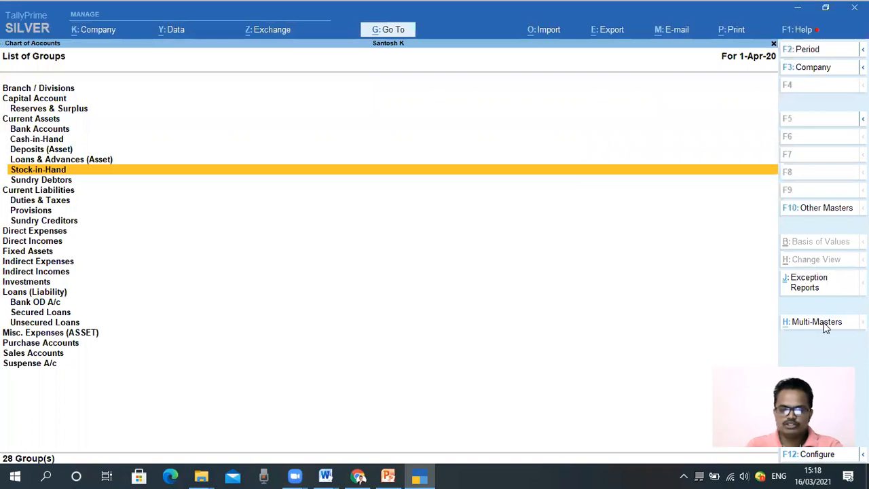
Close the list of groups and open the list of ledgers in the Chart of Accounts.
key(Escape)
key(Down)
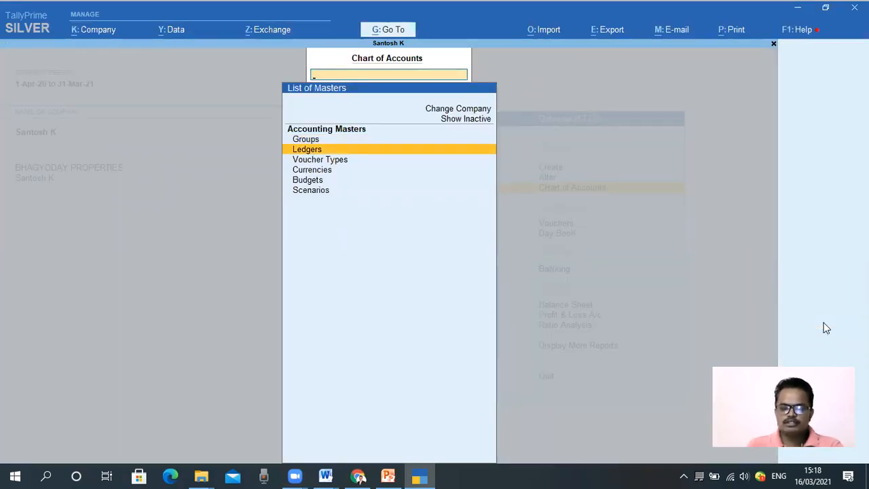
key(Return)
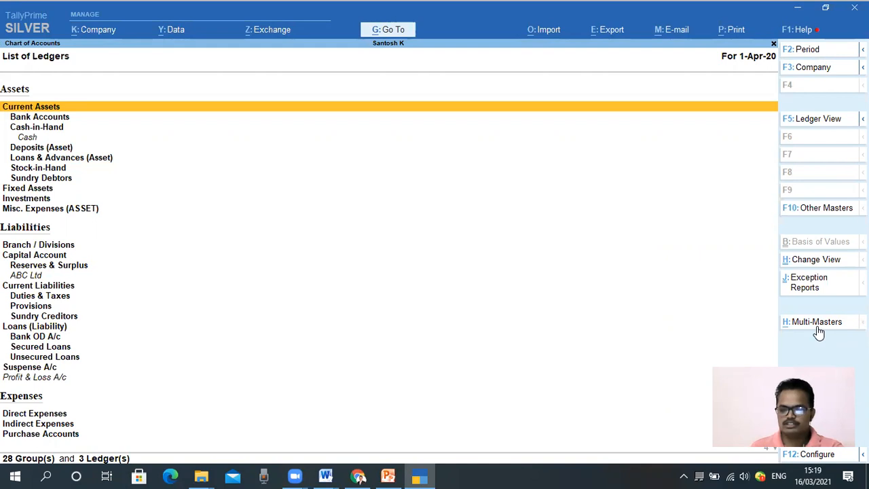
View the Multi-Masters choices for ledgers and open Multi Create.
click(818, 323)
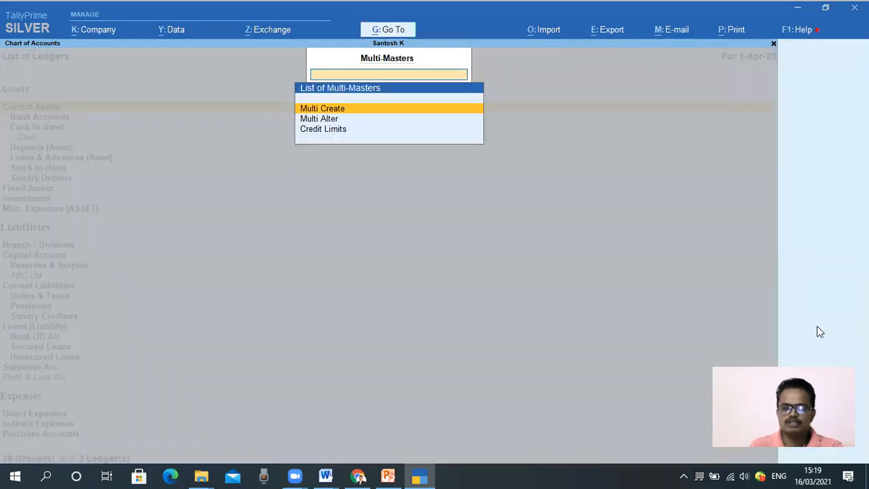
key(Down)
key(Up)
key(Return)
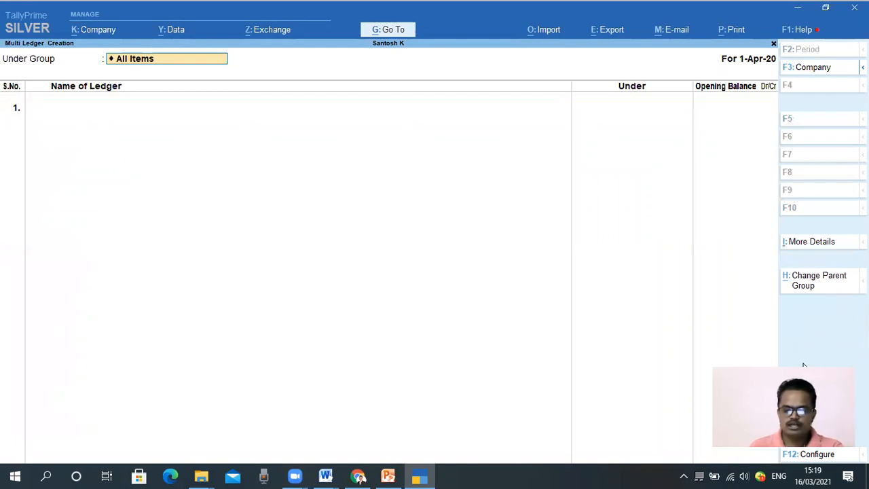
Leave Multi Ledger Creation without entries and return to the Gateway of Tally.
mouse_move(2, 35)
mouse_down()
mouse_move(27, 55)
mouse_move(81, 51)
mouse_up()
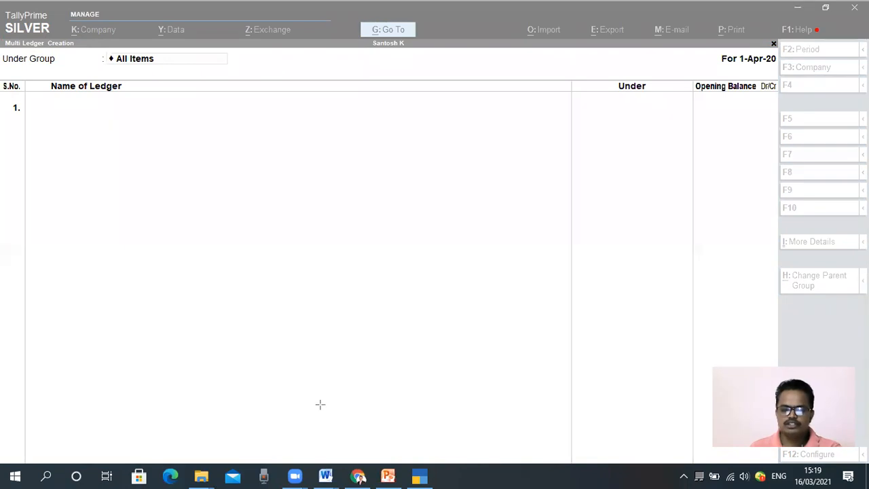
key(Escape)
click(225, 379)
key(y)
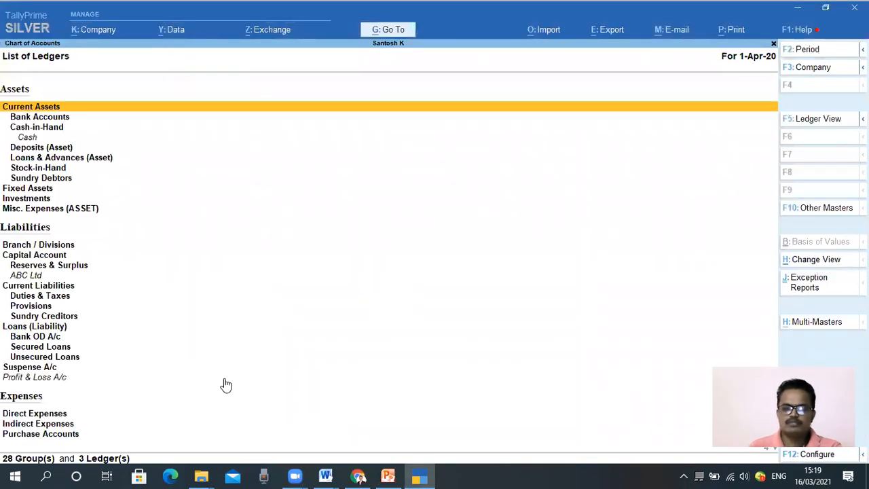
key(Escape)
key(Escape)
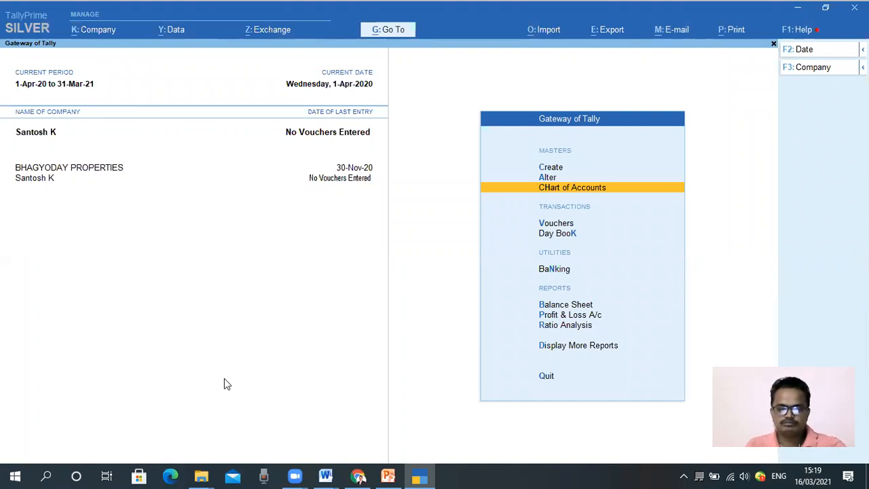
Go through the Gateway of Tally from Vouchers to Display More Reports, view the additional reports menu and return.
key(Down)
key(Down)
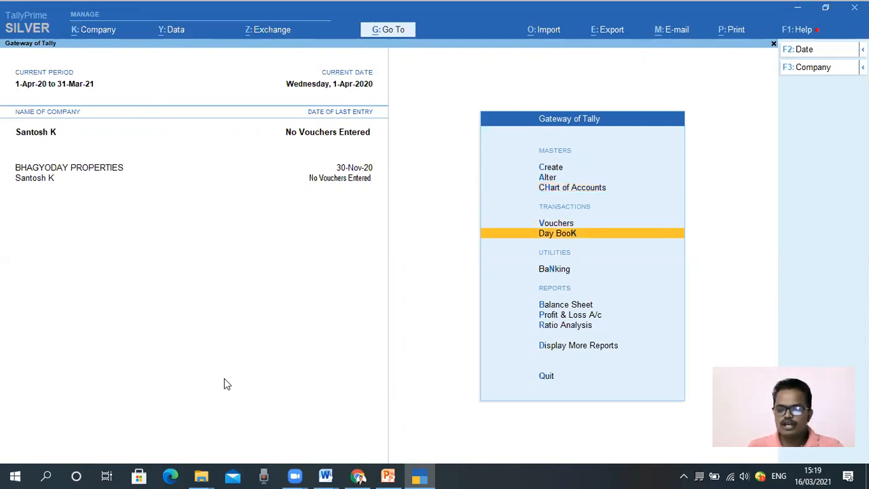
key(Down)
key(Down)
key(Down)
key(Down)
key(Down)
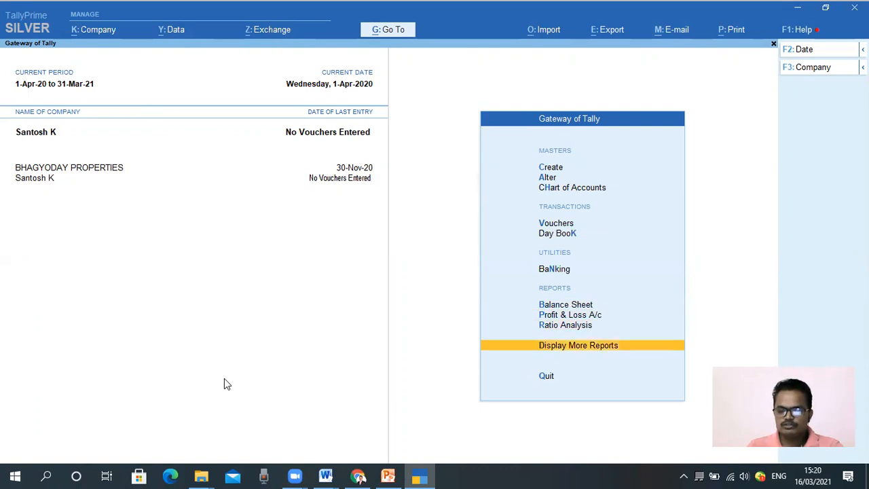
key(Return)
key(Escape)
Review the Gateway of Tally entries for transactions, banking and reports, ending on Display More Reports.
key(Up)
key(Up)
key(Up)
key(Up)
key(Up)
key(Up)
key(Down)
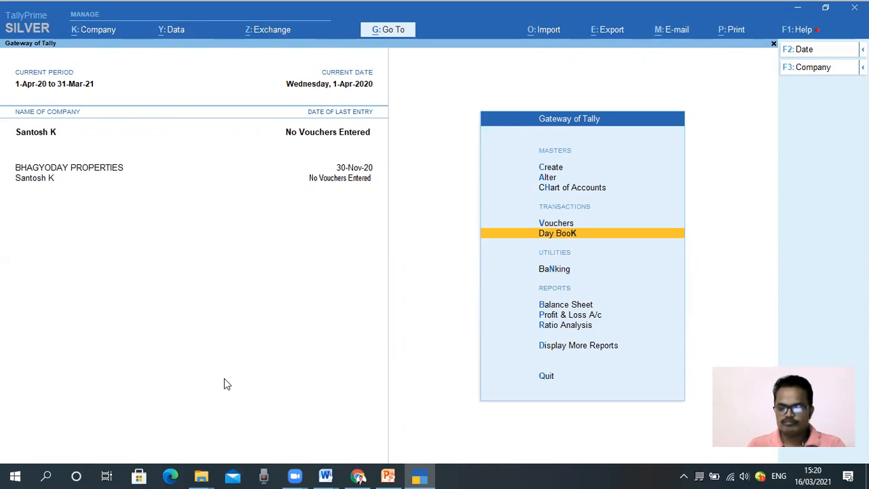
key(Down)
key(Down)
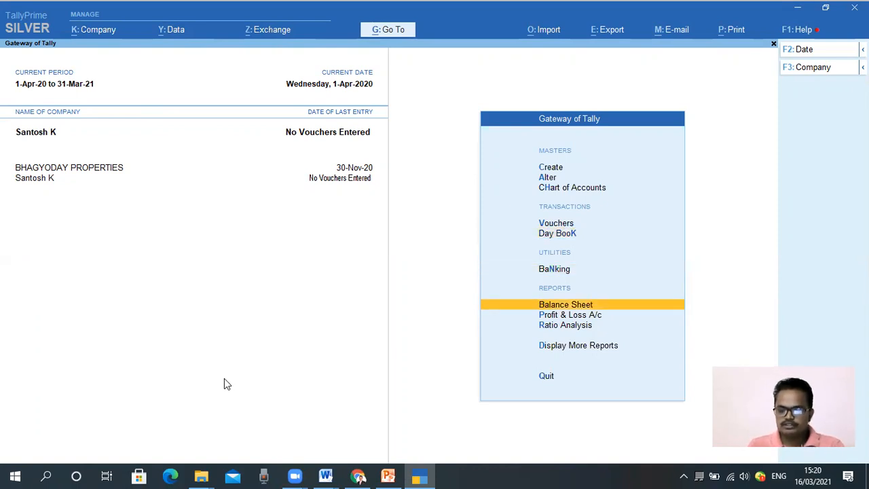
key(Down)
key(Down)
key(Down)
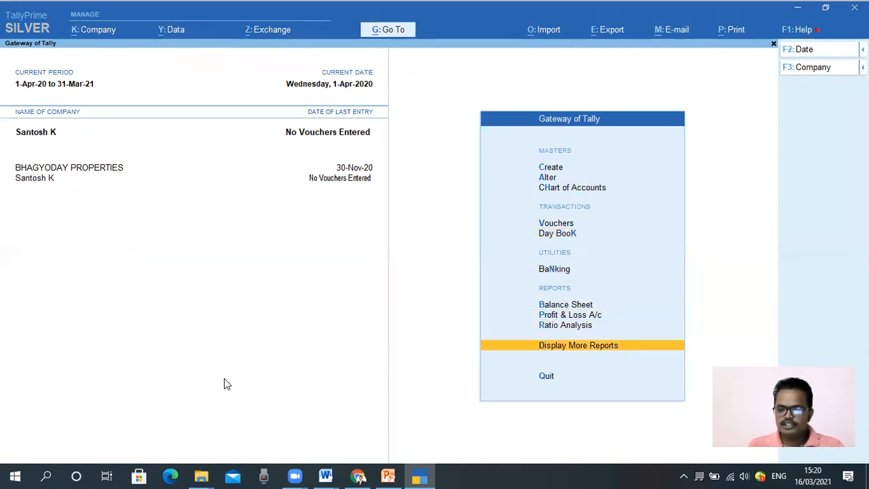
key(Up)
key(Up)
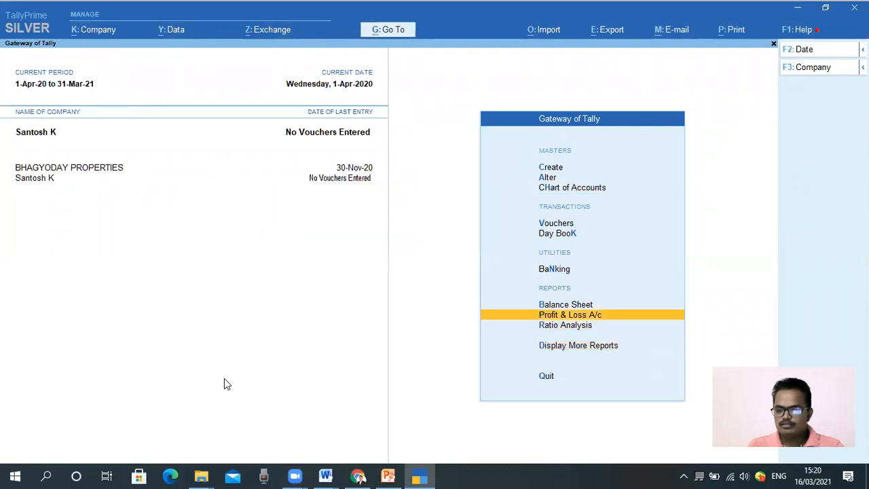
key(Down)
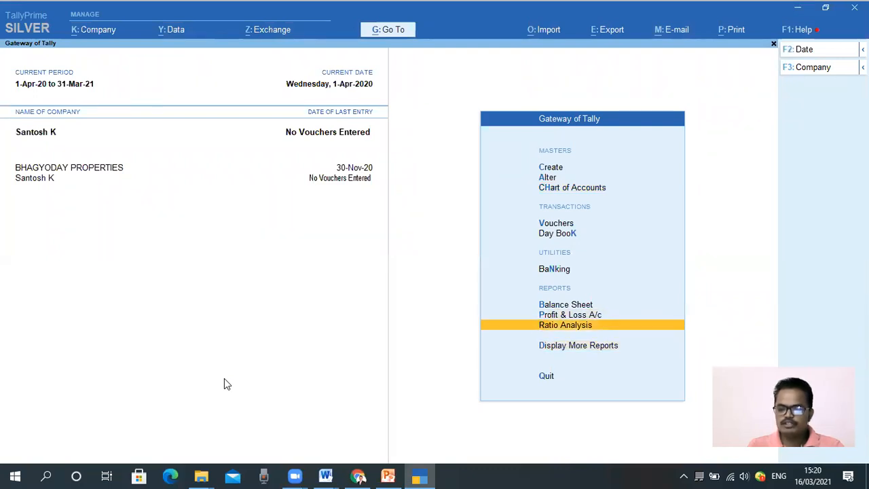
key(Down)
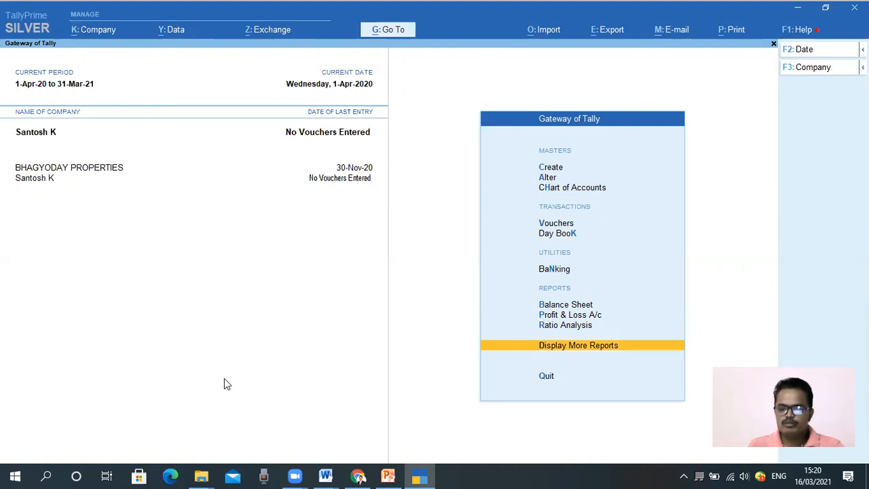
Open Display More Reports and go through its accounting entries down to GST Reports.
key(Return)
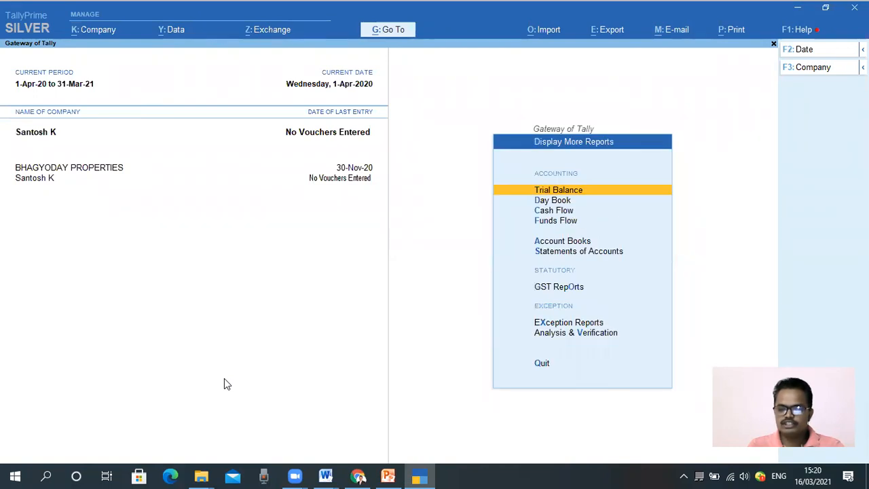
key(Down)
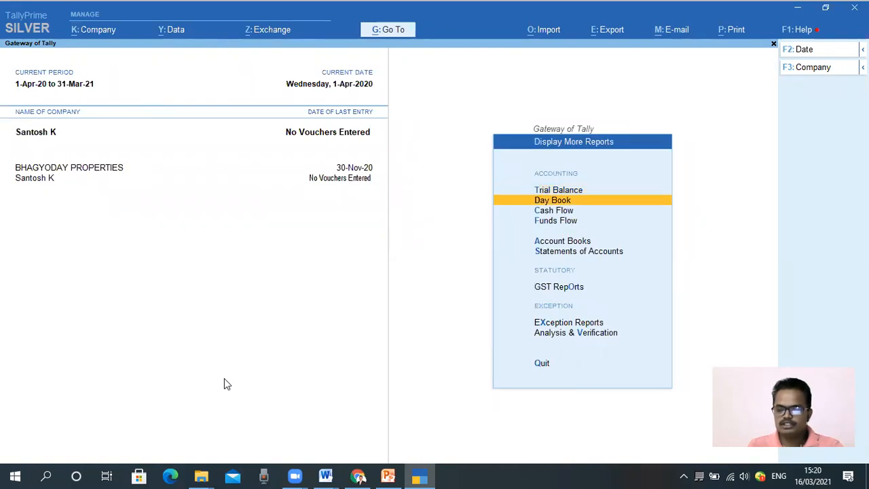
key(Down)
key(Up)
key(Down)
key(Down)
key(Down)
key(Down)
key(Down)
key(Down)
key(Up)
key(Up)
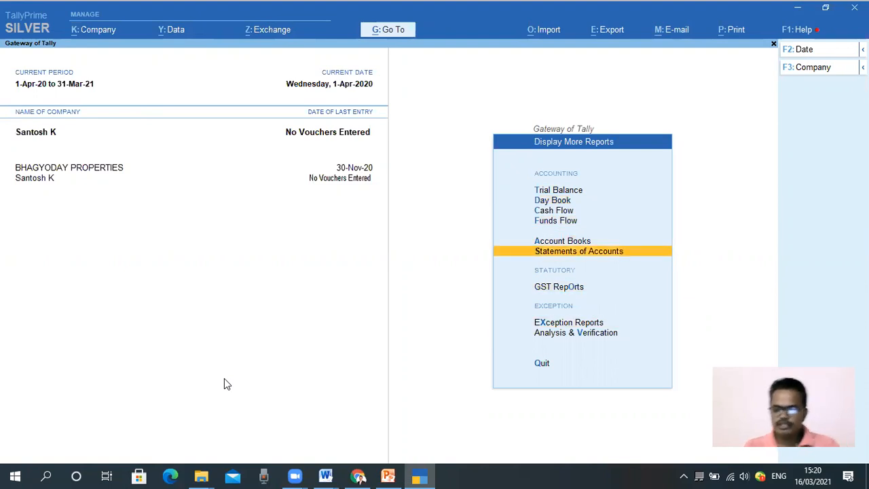
key(Down)
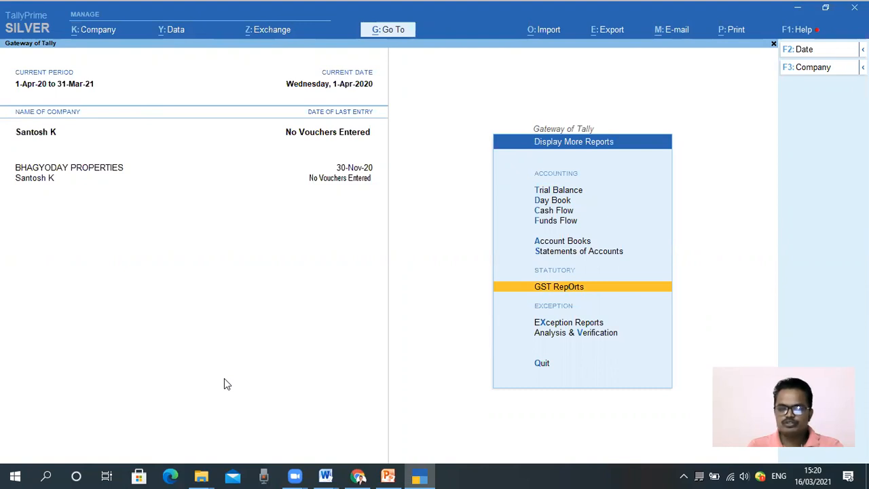
Go through the GST Reports entries from GSTR-1 to GST Annual Computation and return to the Gateway of Tally.
key(Return)
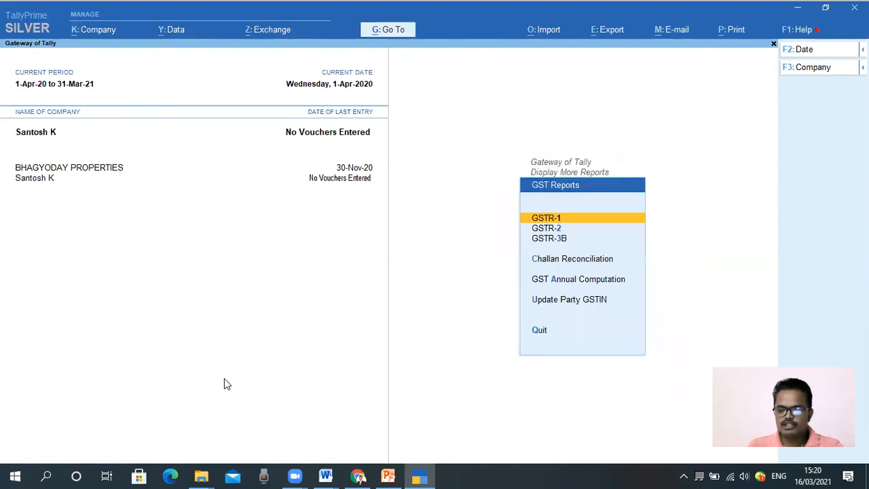
key(Down)
key(Down)
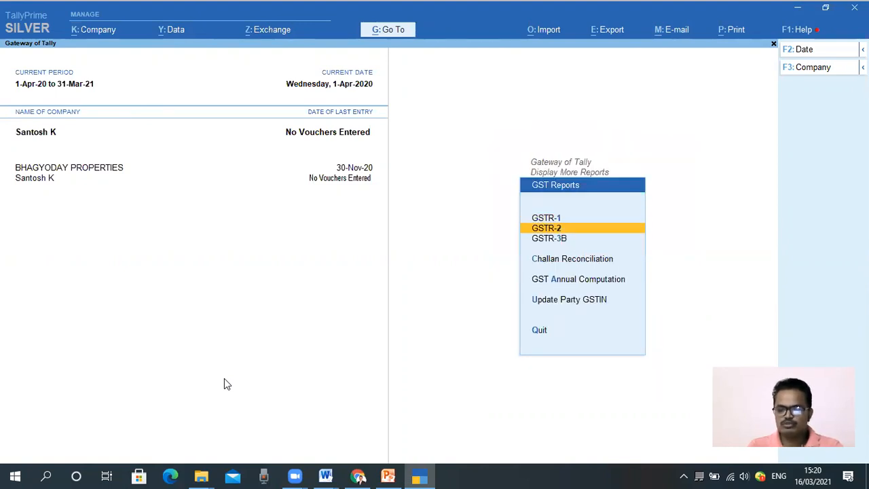
key(Down)
key(Down)
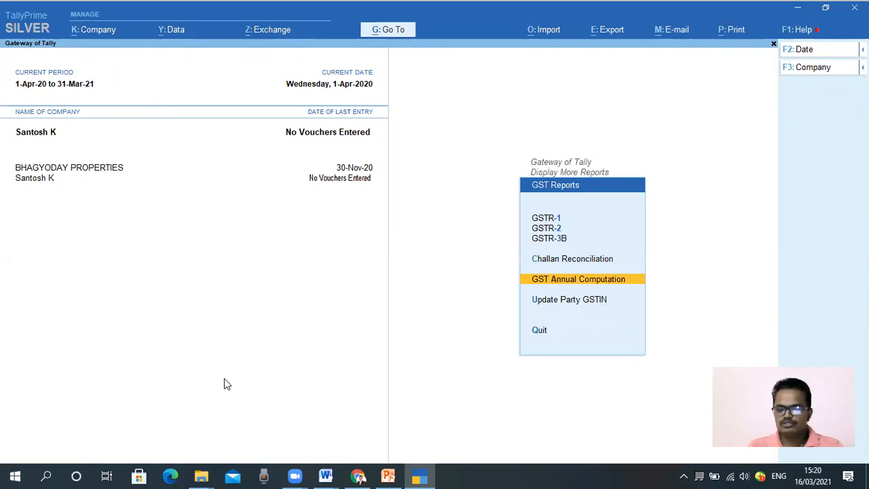
key(Escape)
key(Escape)
key(Escape)
key(Escape)
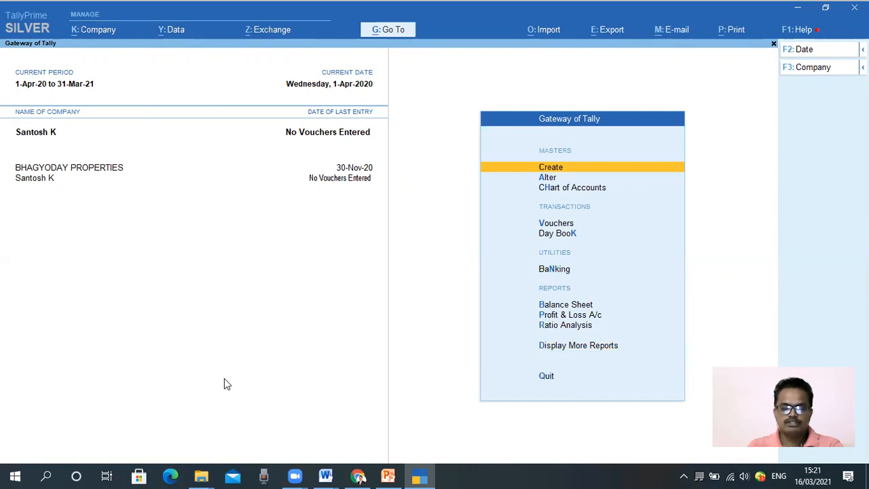
Reopen Display More Reports and go through its entries down to Analysis & Verification.
key(Down)
key(Down)
key(Down)
key(Down)
key(Down)
key(Down)
key(Down)
key(Down)
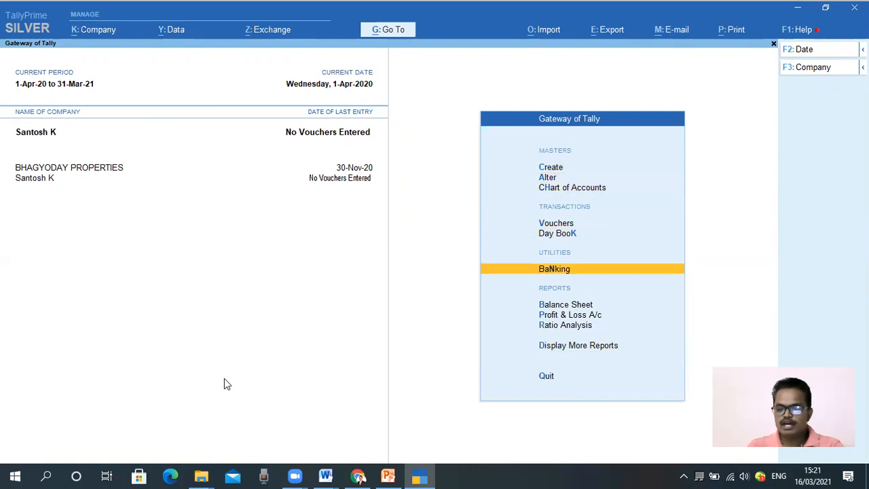
key(Down)
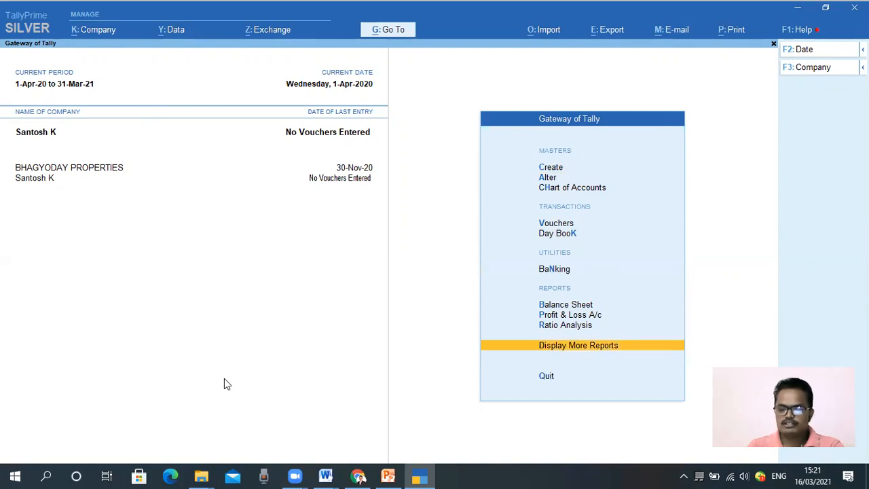
key(Return)
key(Down)
key(Down)
key(Down)
key(Down)
key(Down)
key(Down)
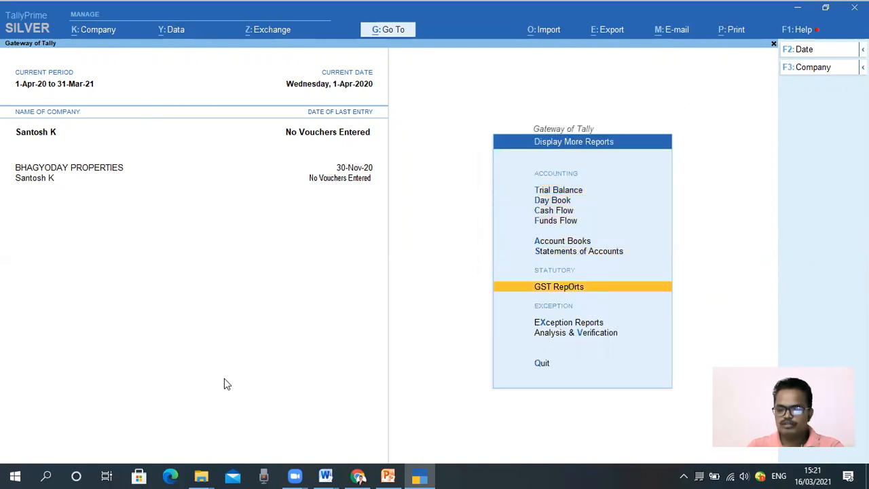
key(Down)
key(Down)
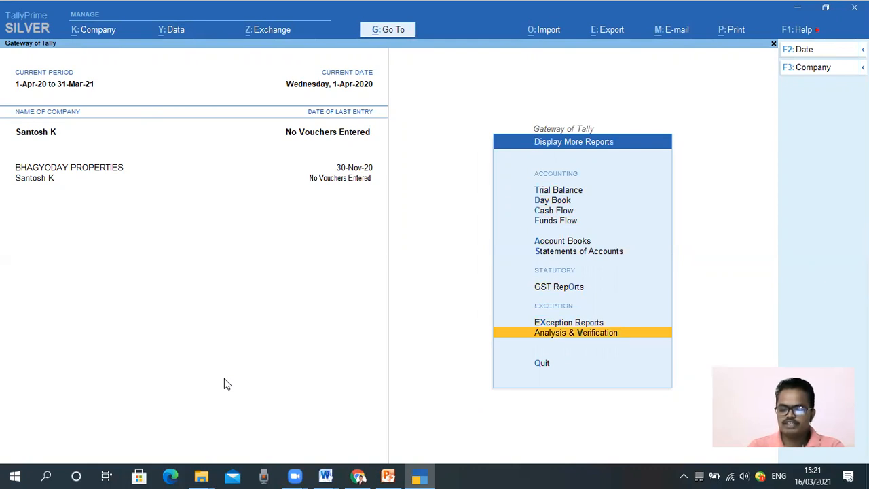
View the Analysis & Verification choices and open the Voucher Verification report.
key(Return)
key(Down)
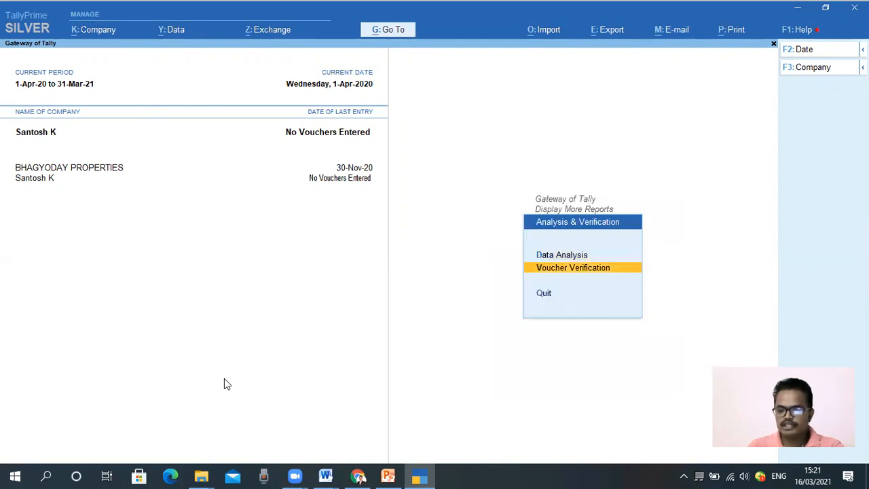
key(Up)
key(Down)
key(Return)
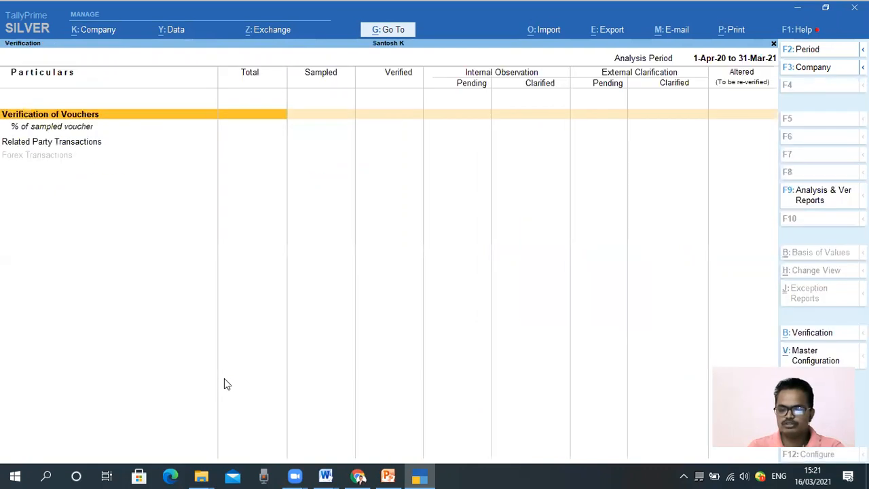
View the Data Analysis report and return to the Gateway of Tally without quitting the program.
key(Escape)
key(Up)
key(Return)
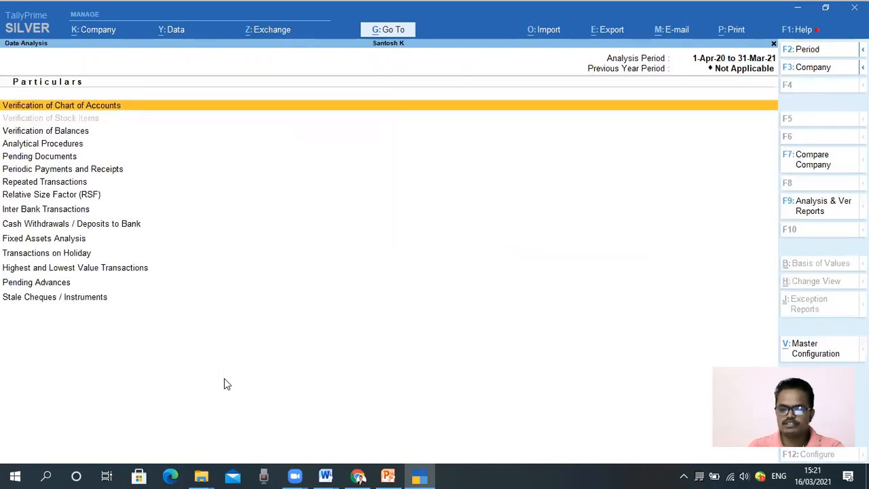
key(Escape)
key(Down)
key(Up)
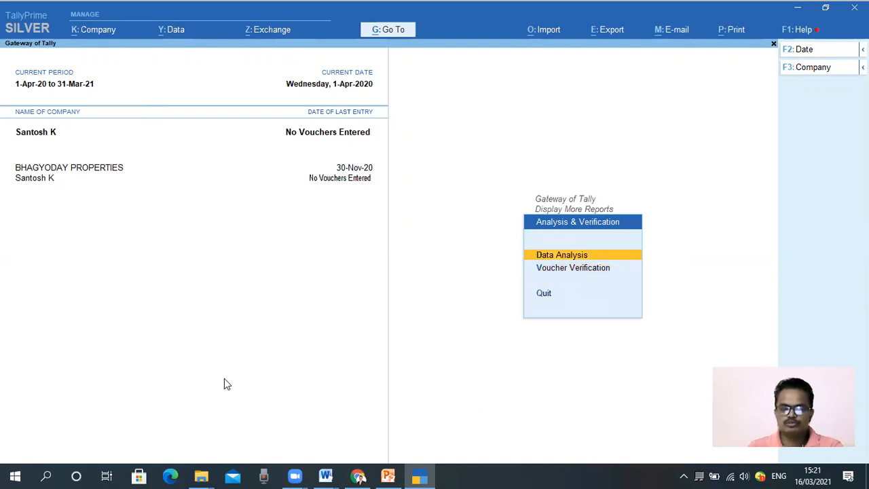
key(Escape)
key(Escape)
key(Escape)
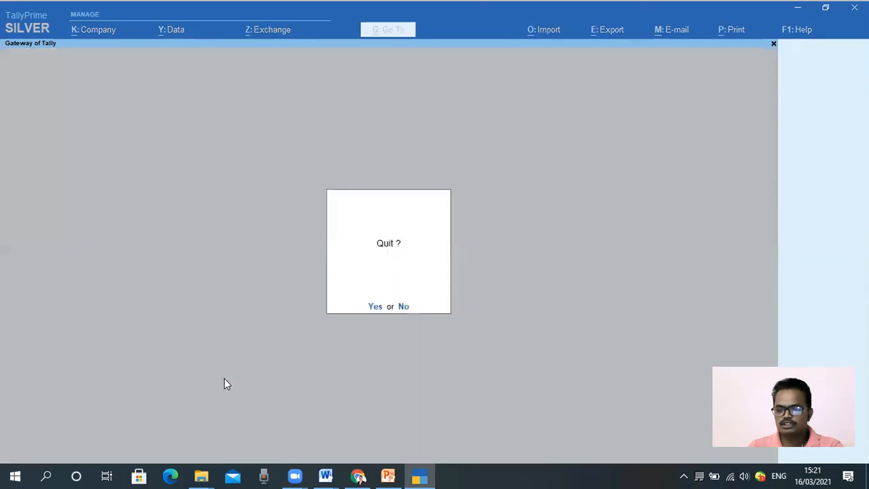
key(n)
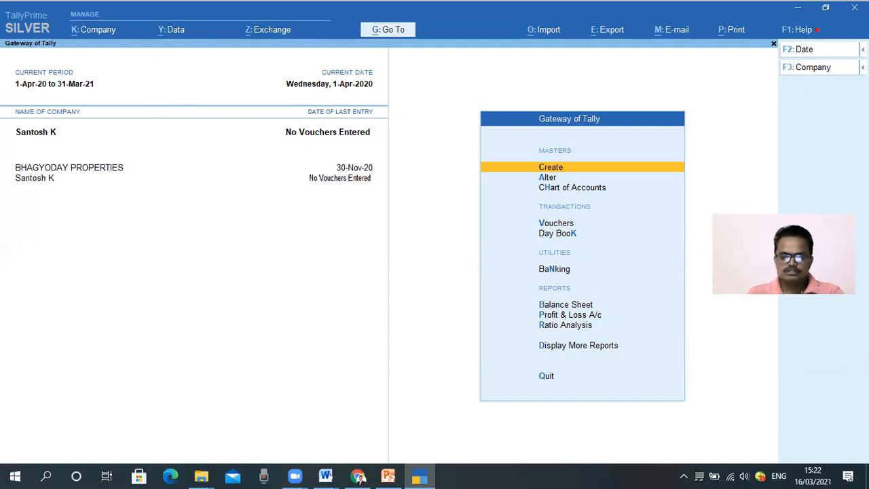
Open Accounting Voucher Creation and view the available voucher options, including the Sales and Purchase variants.
key(v)
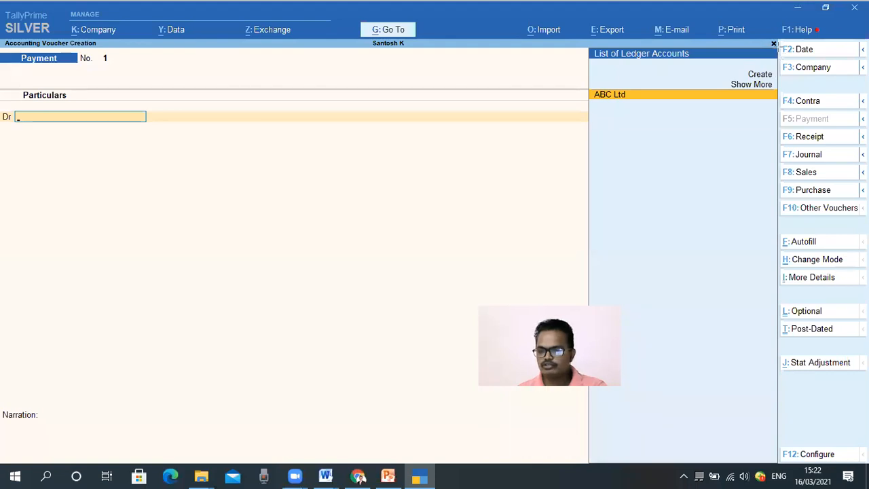
mouse_move(780, 38)
mouse_down()
mouse_move(840, 184)
mouse_move(867, 451)
mouse_up()
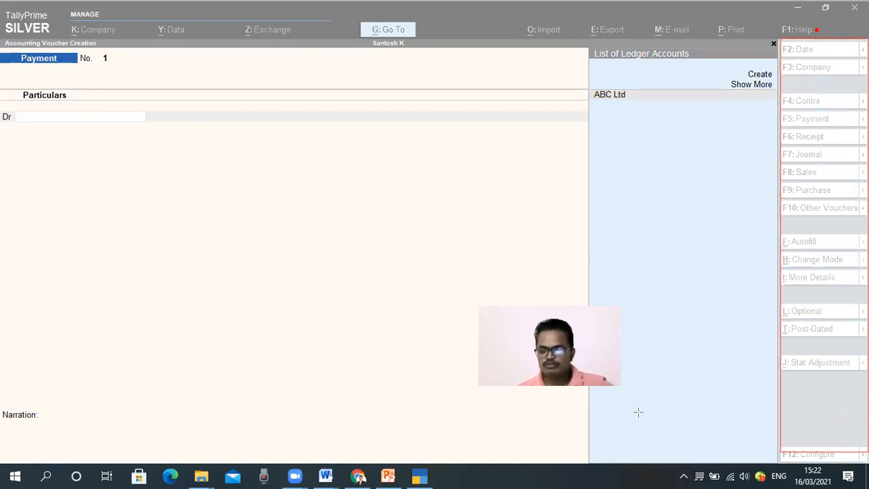
key(ctrl+z)
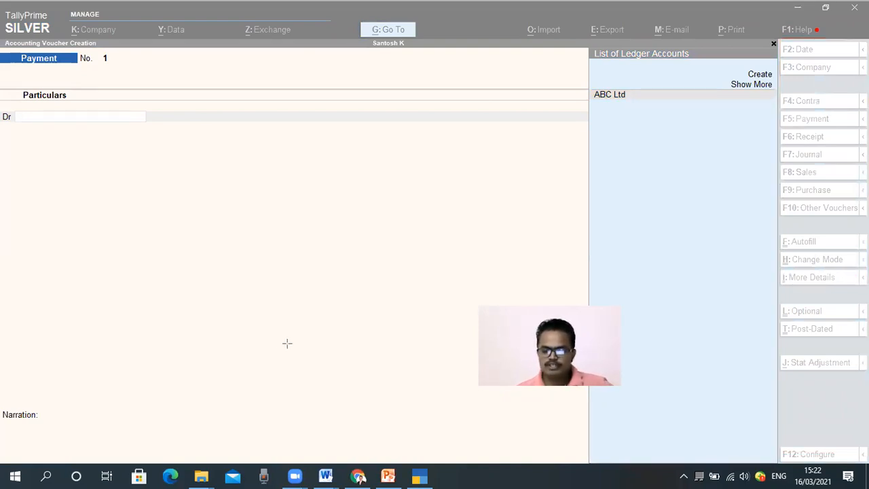
key(Escape)
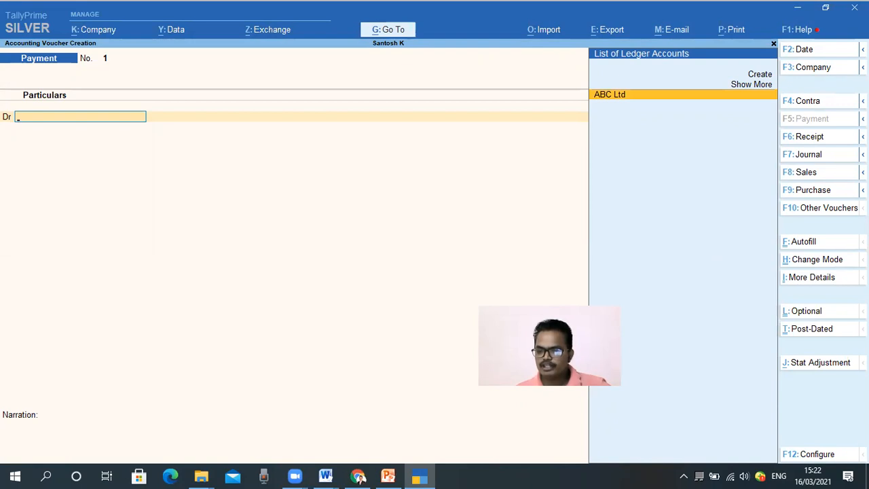
mouse_move(862, 172)
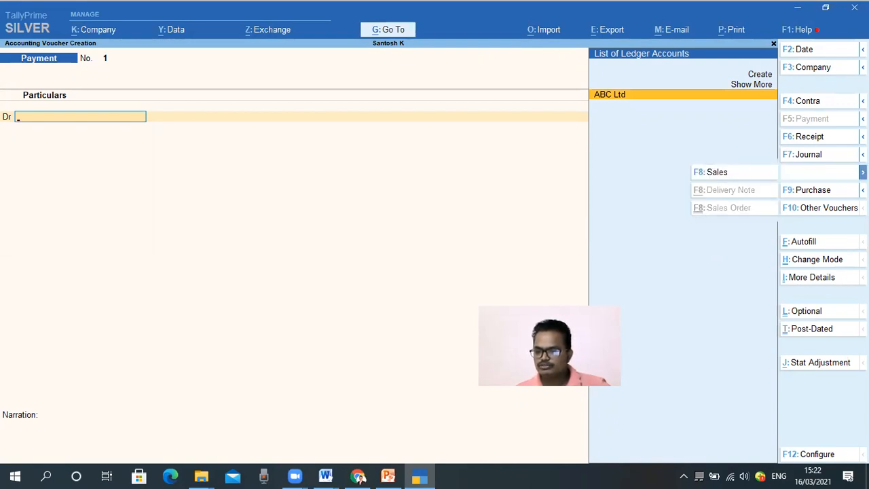
mouse_move(862, 190)
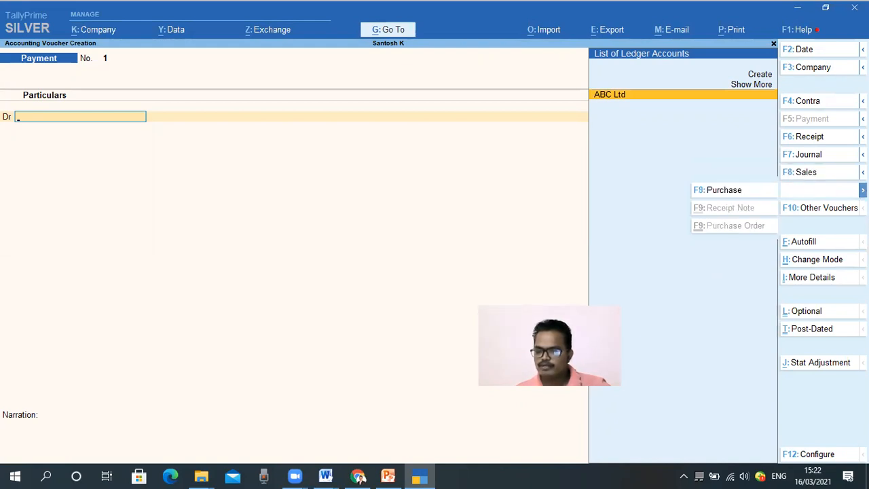
View the list of other voucher types, examine Credit Note and Debit Note, and return to the Payment voucher without changing its type.
click(825, 212)
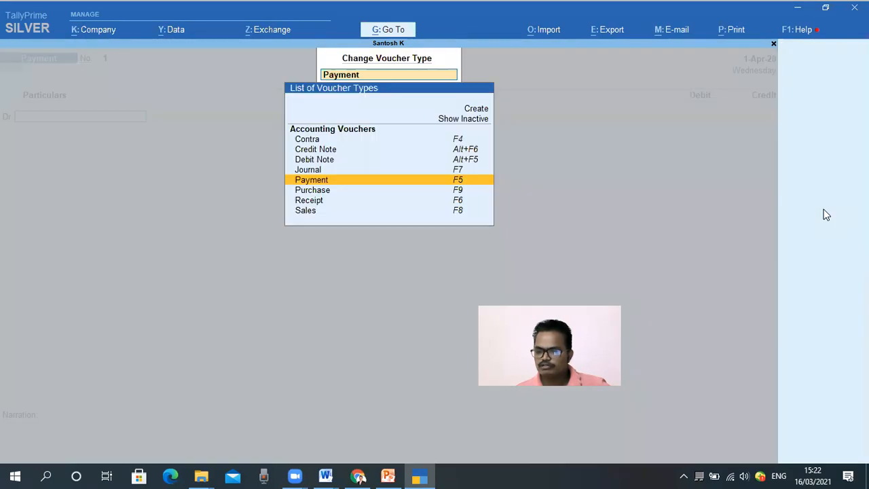
key(BackSpace)
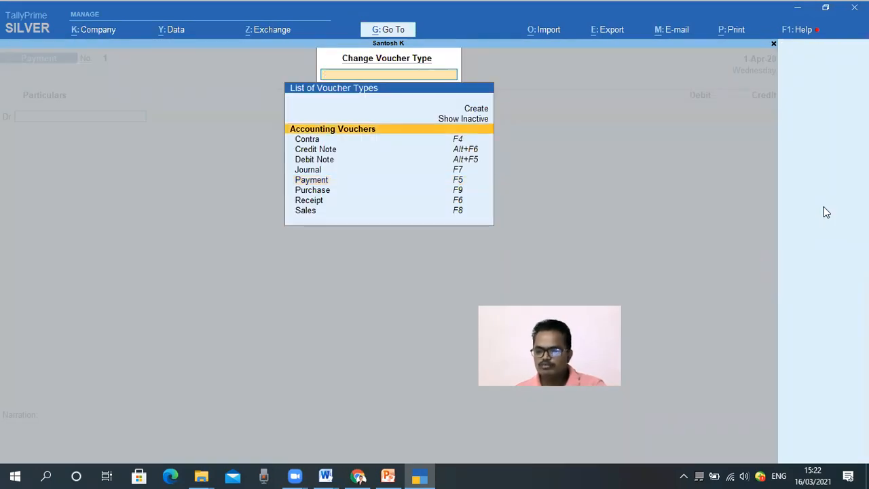
key(Escape)
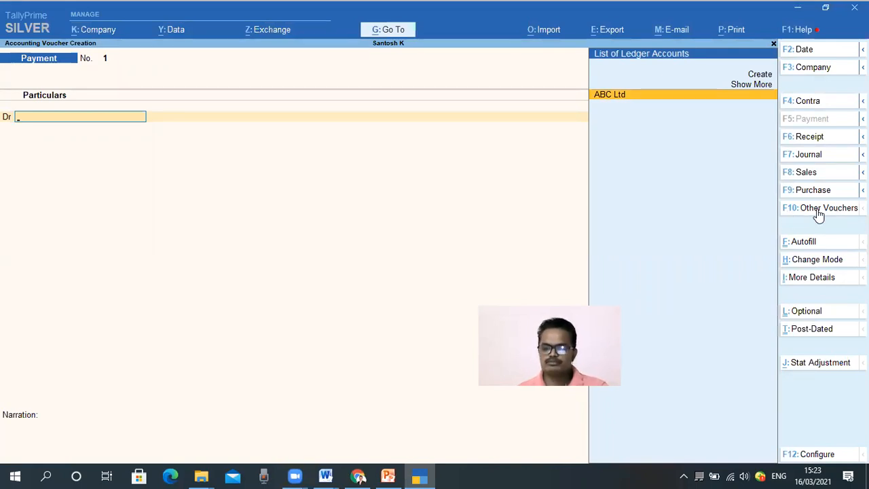
click(819, 210)
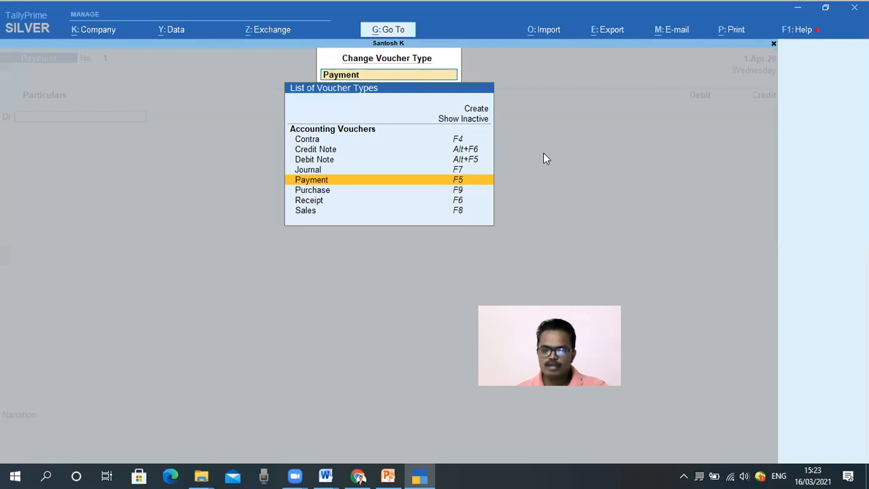
key(Up)
key(Up)
key(Up)
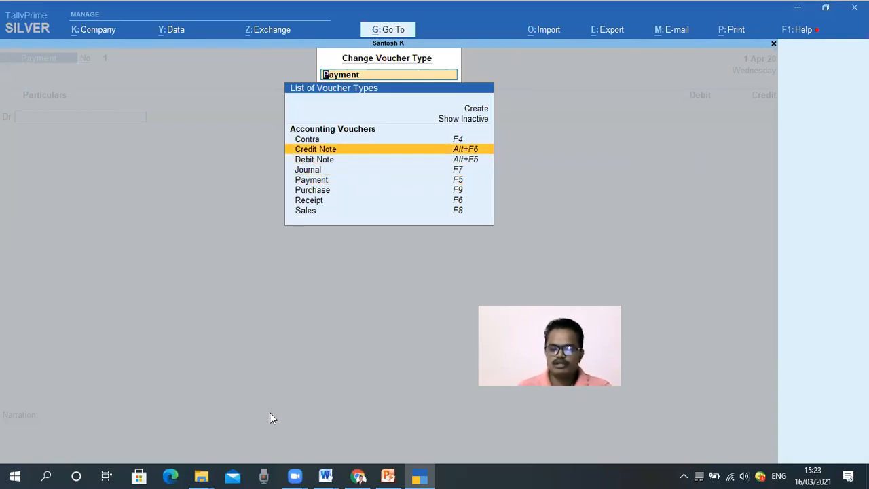
mouse_move(287, 142)
mouse_down()
mouse_move(395, 165)
mouse_move(502, 161)
mouse_up()
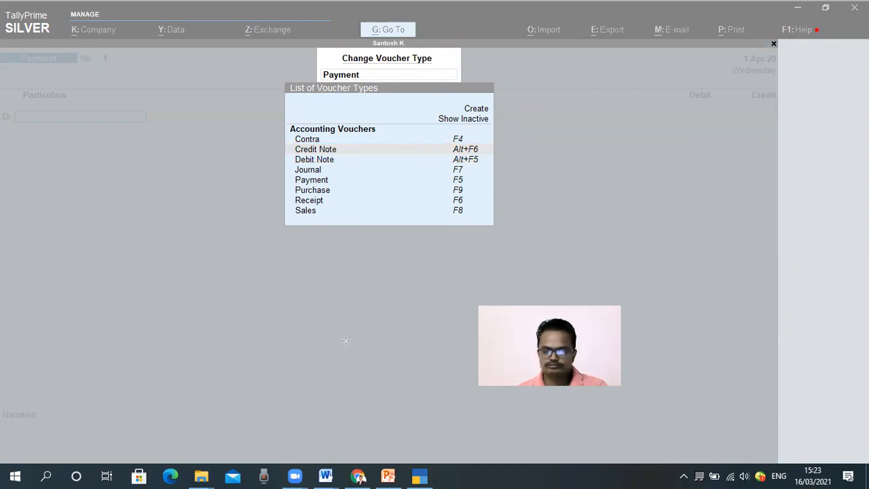
click(238, 414)
click(234, 341)
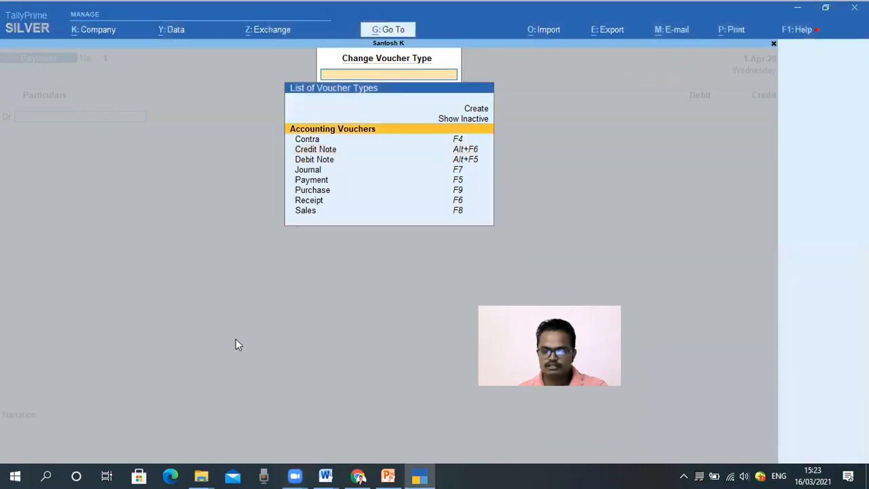
key(Escape)
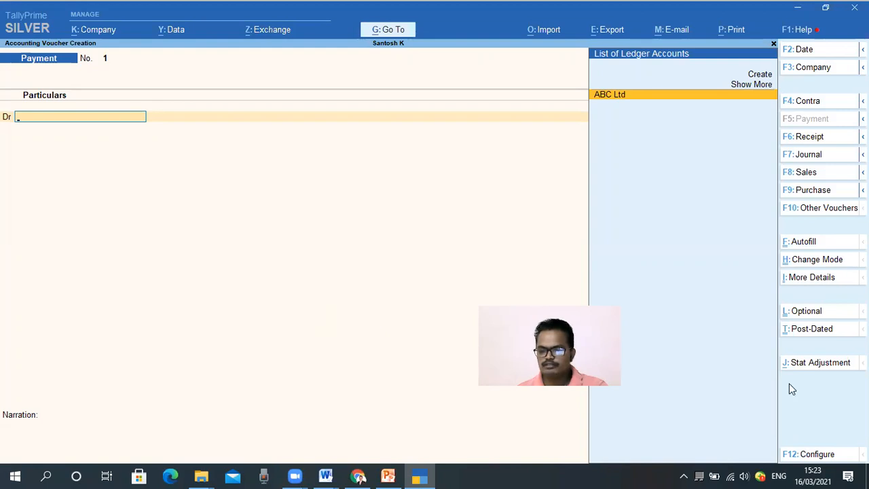
View the natures of payment offered by the GST Stat Adjustment and leave the Payment voucher without saving.
click(814, 367)
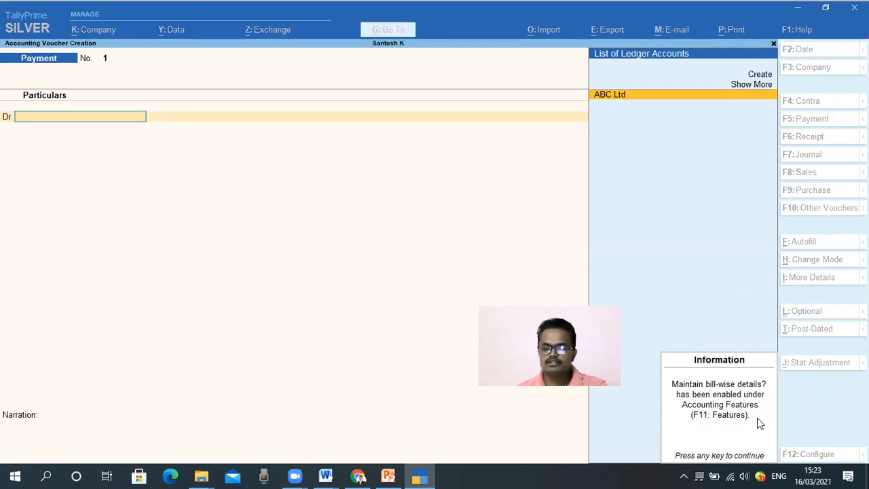
key(Escape)
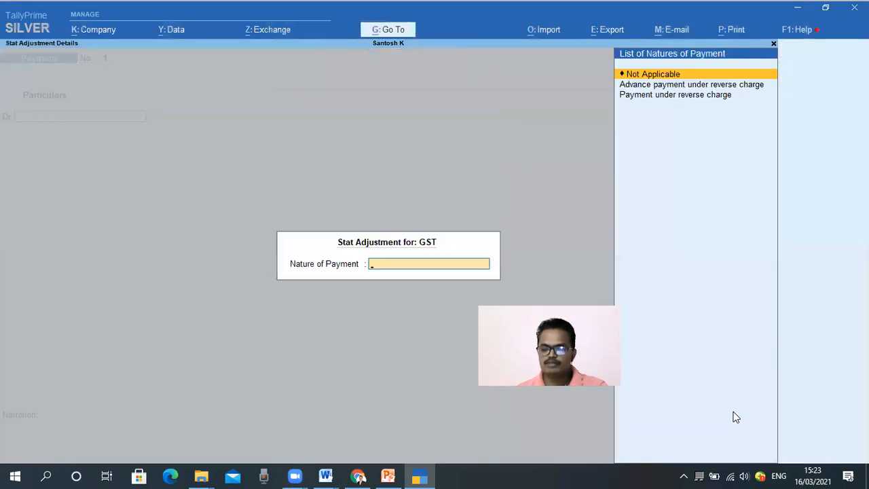
key(Escape)
key(Escape)
key(y)
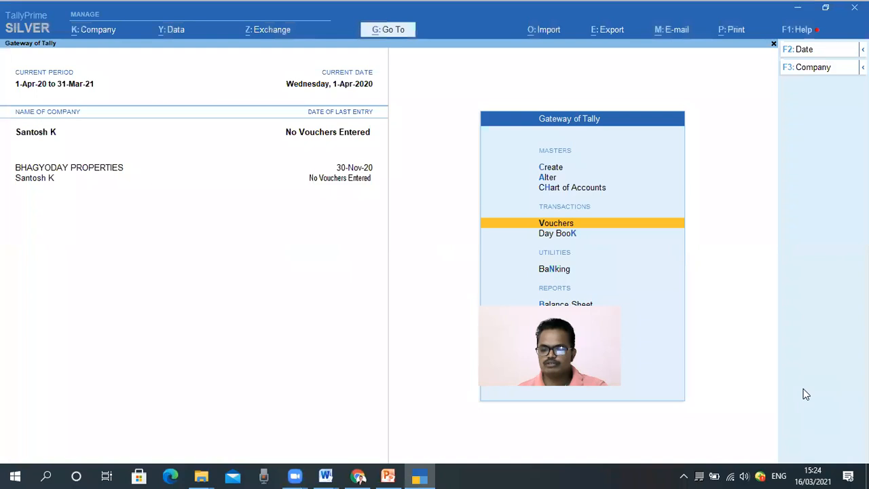
Reopen the Payment voucher, view its voucher configuration options and leave without changes to the Gateway of Tally.
key(Return)
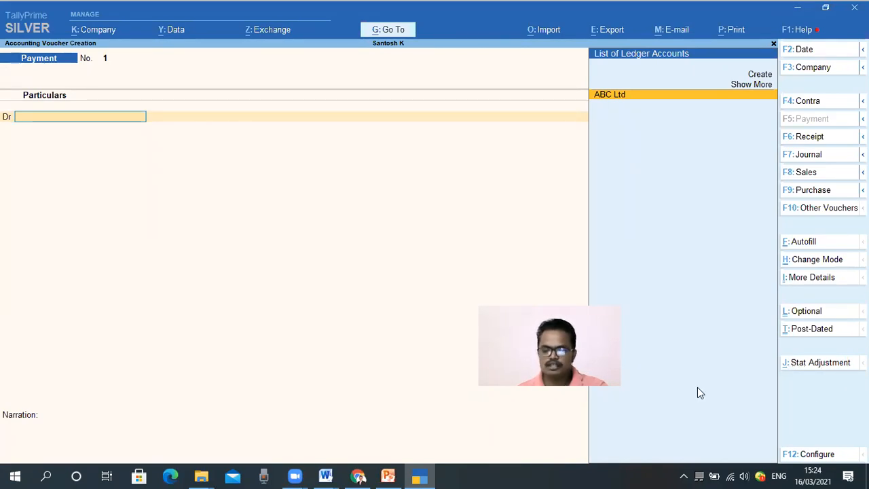
click(837, 454)
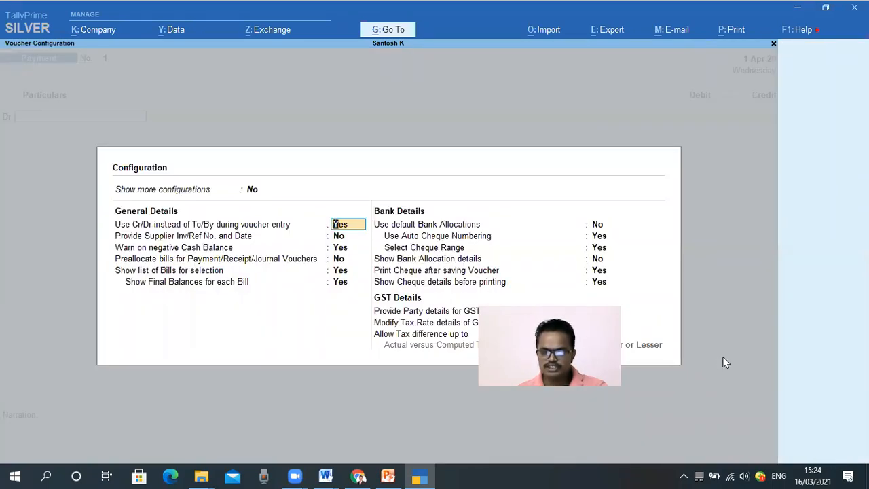
key(BackSpace)
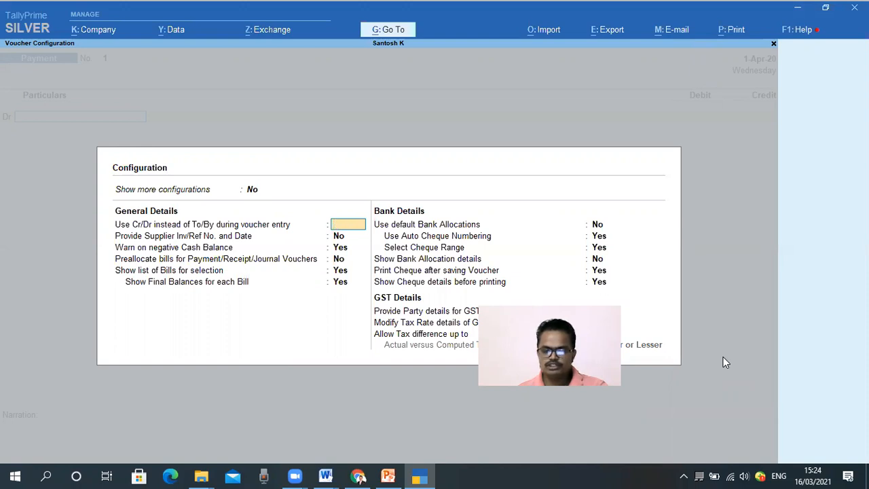
key(Escape)
key(Escape)
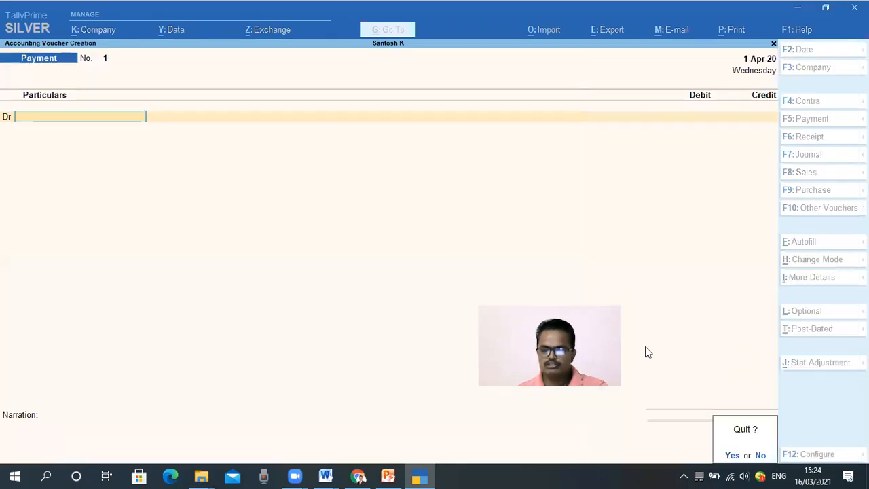
key(Return)
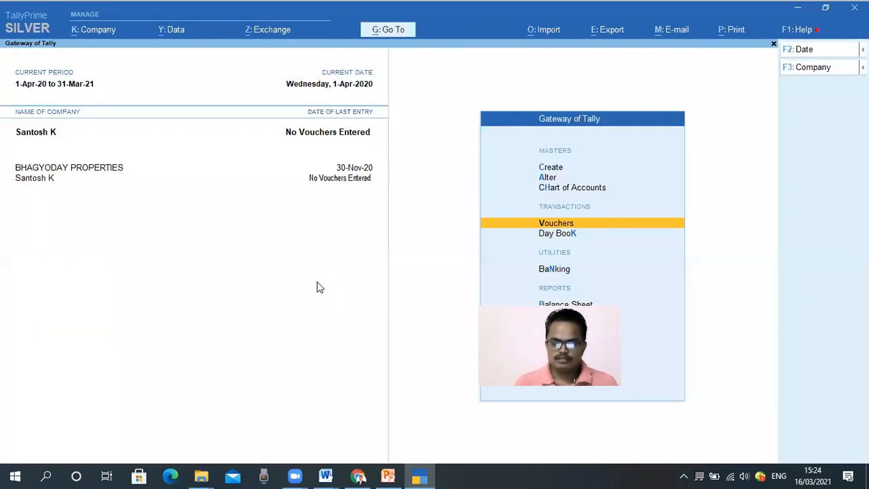